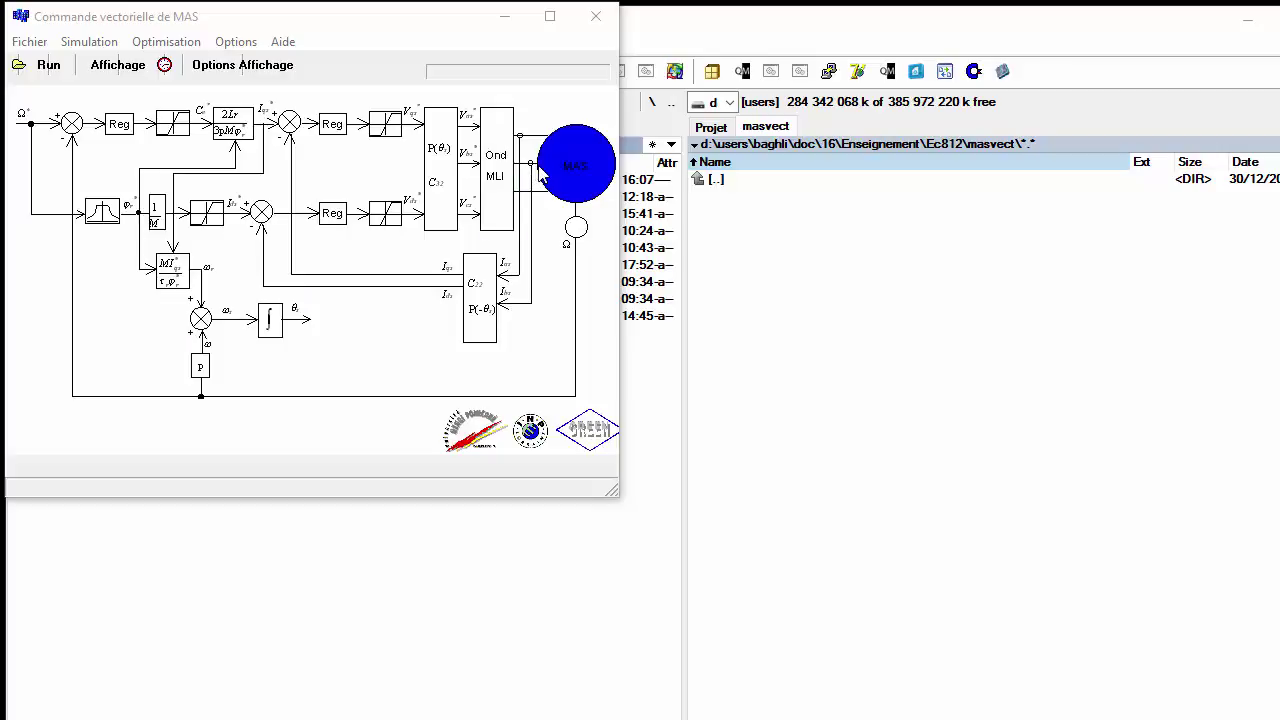
# Close the simulator and unpack all files from masvect.zip into the Ec812\masvect folder with path names kept.
pyautogui.click(596, 16)
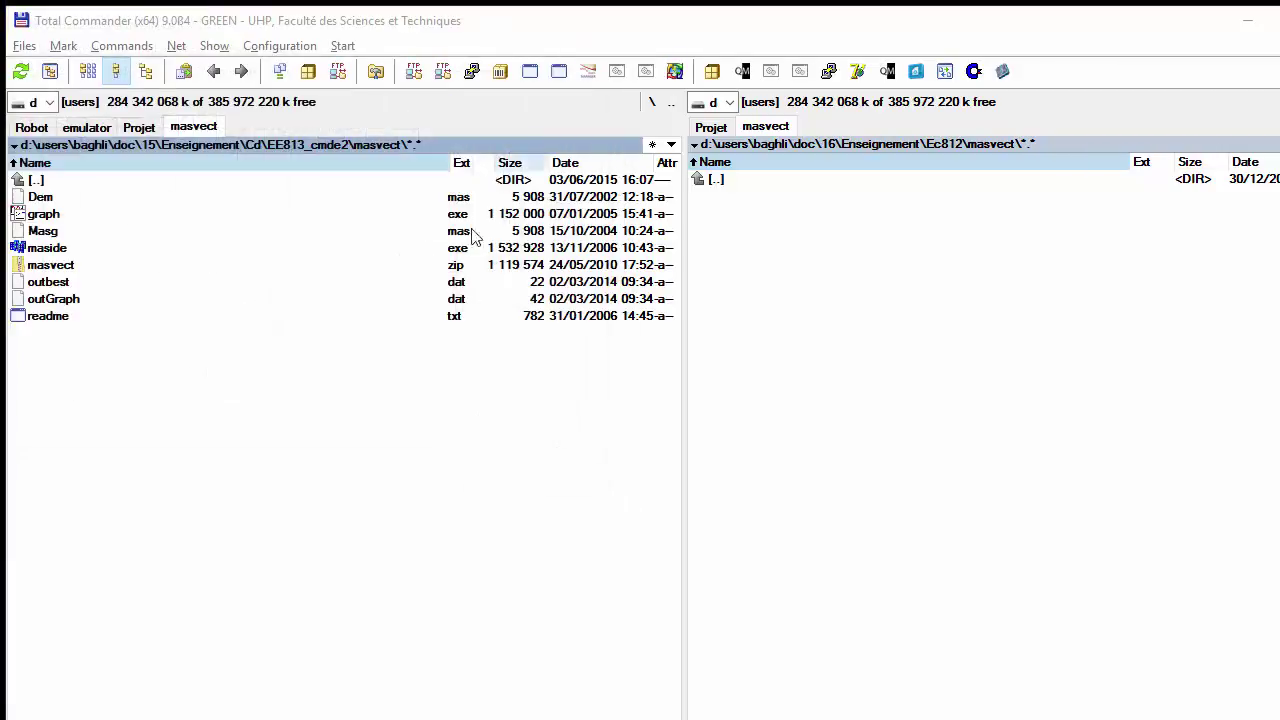
pyautogui.click(149, 271)
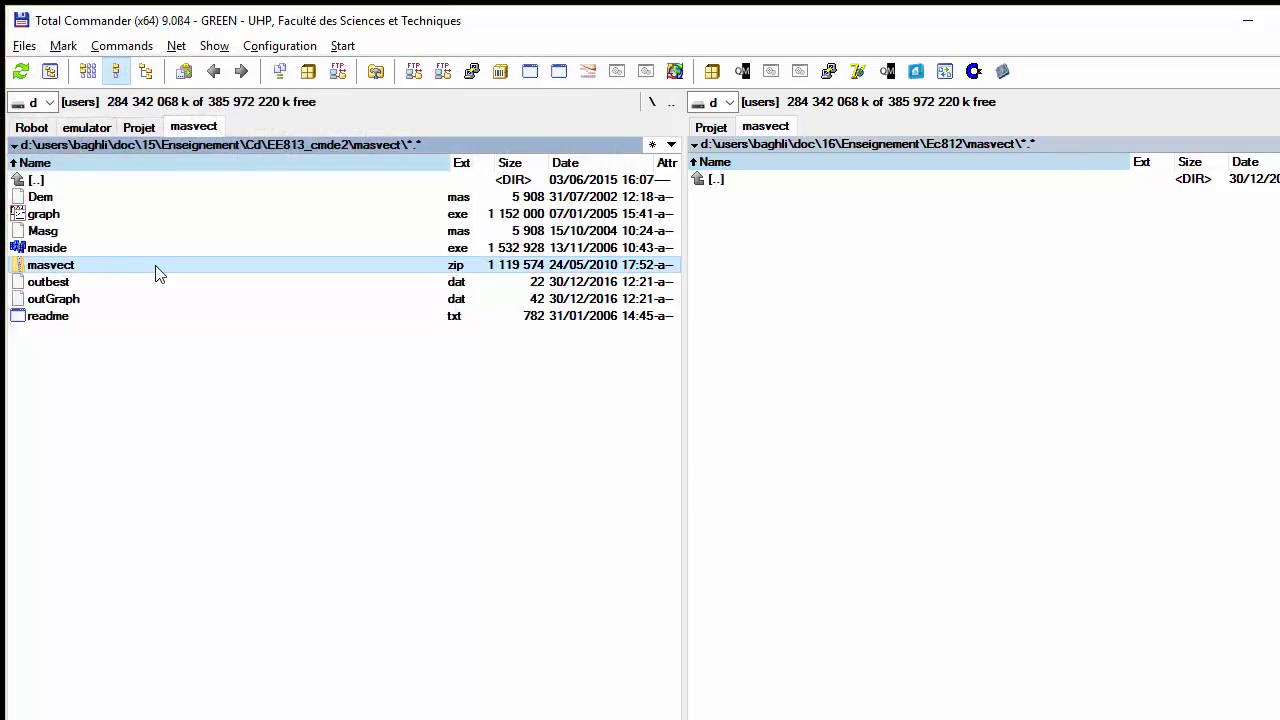
pyautogui.doubleClick(155, 274)
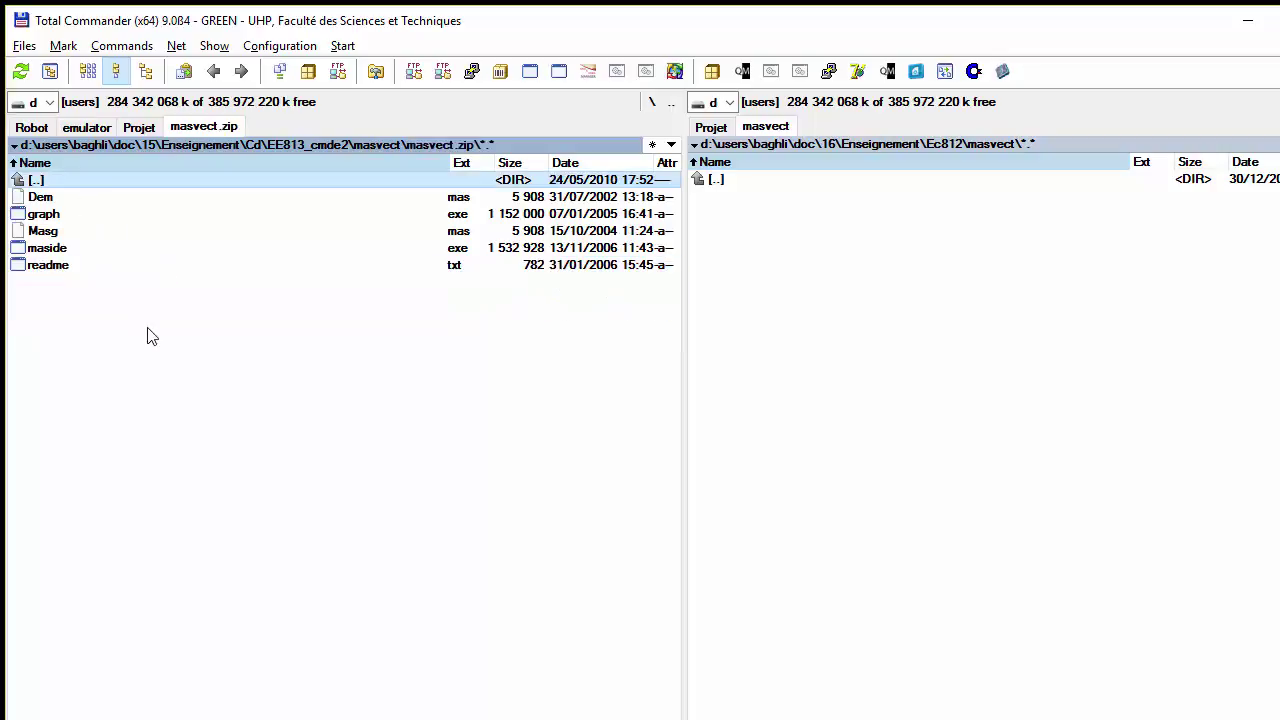
pyautogui.hotkey('ctrl', 'a')
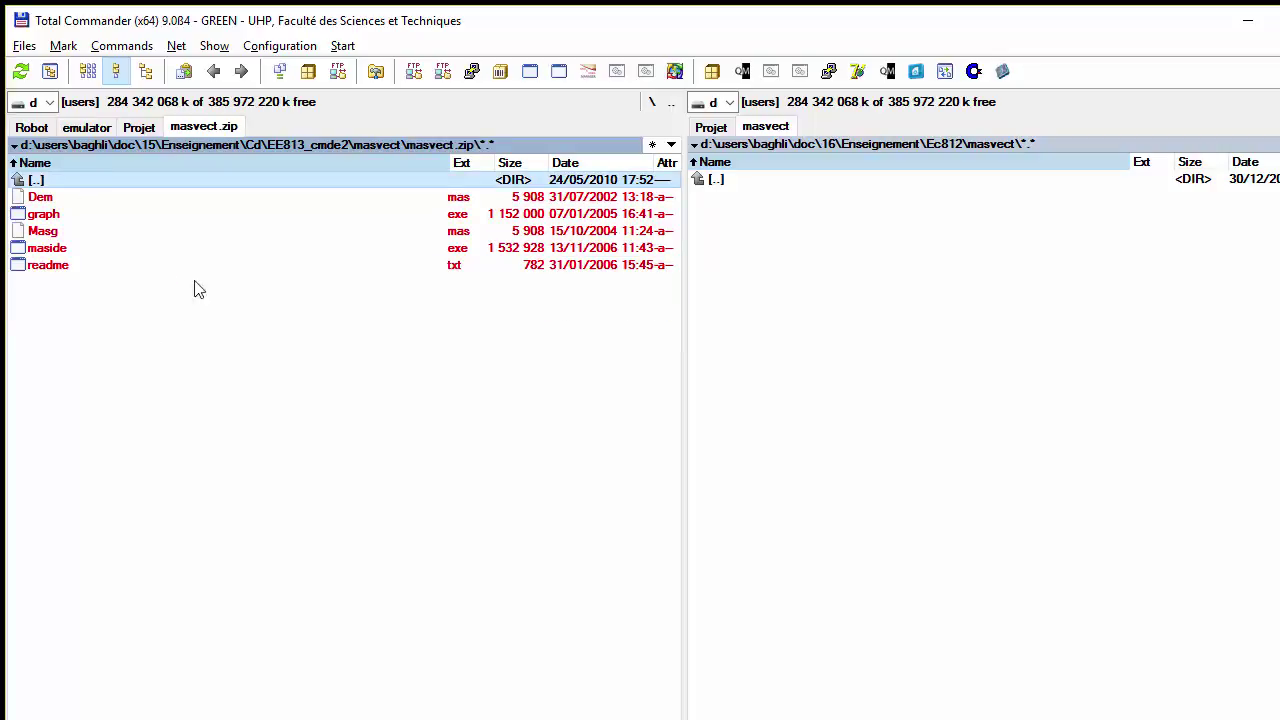
pyautogui.moveTo(80, 233); pyautogui.dragTo(770, 263)
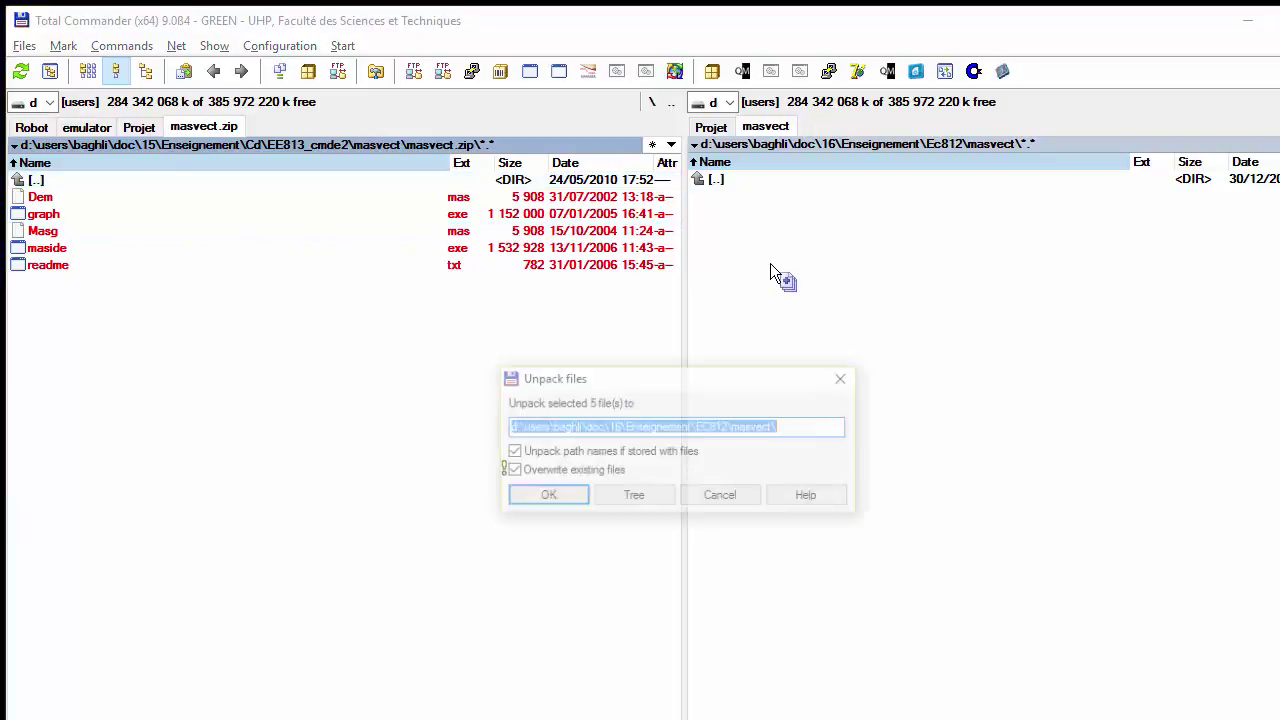
pyautogui.click(561, 500)
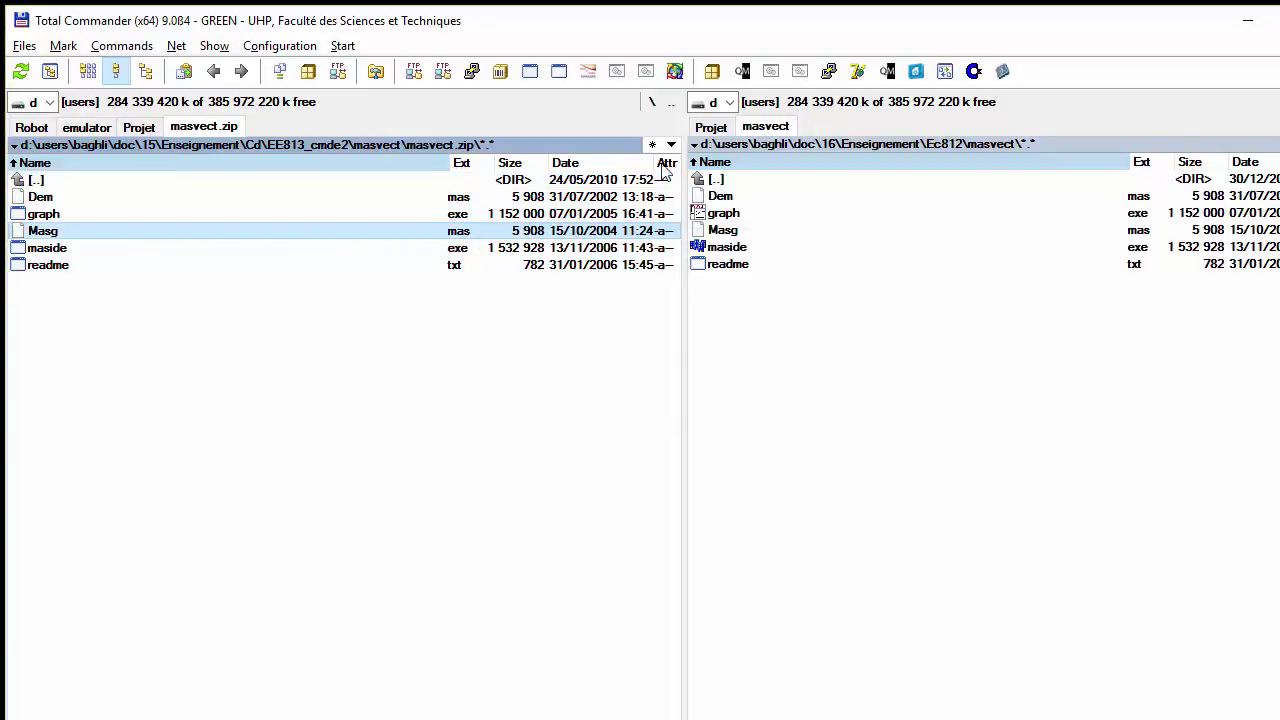
pyautogui.click(671, 104)
pyautogui.click(802, 390)
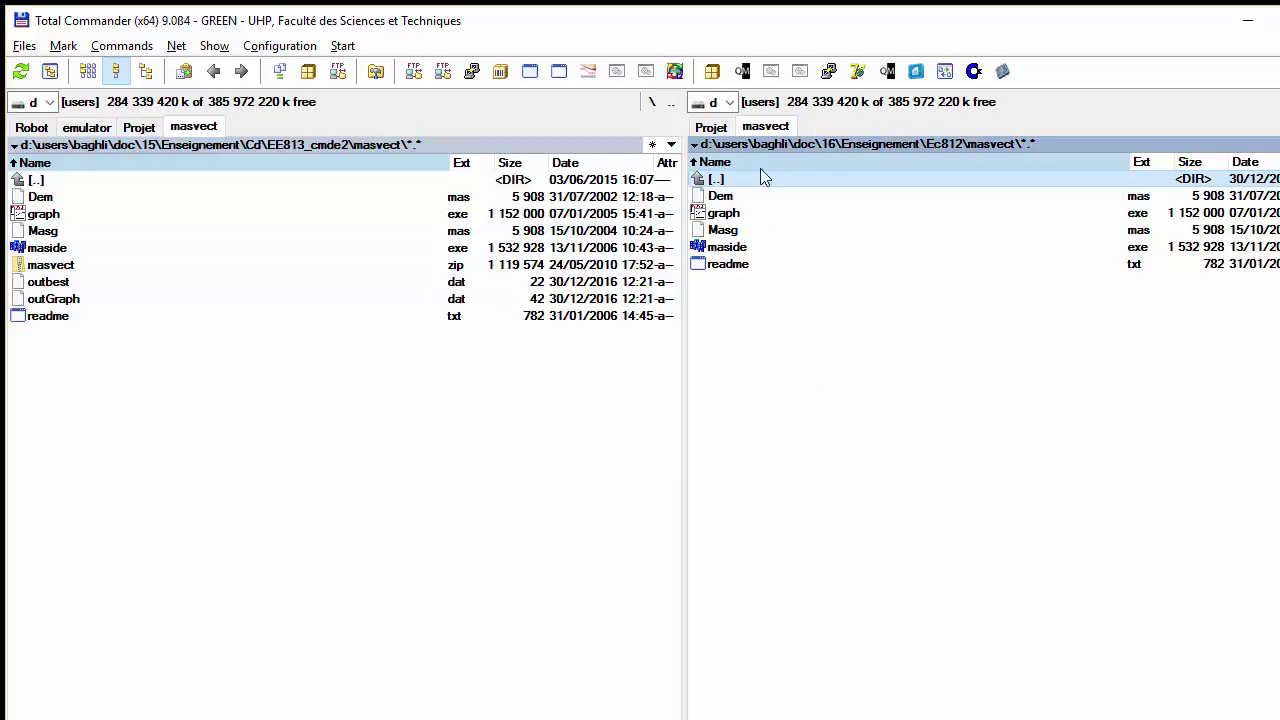
# Examine the unpacked maside and graph executables and the Dem and Masg machine files in Ec812\masvect.
pyautogui.click(728, 250)
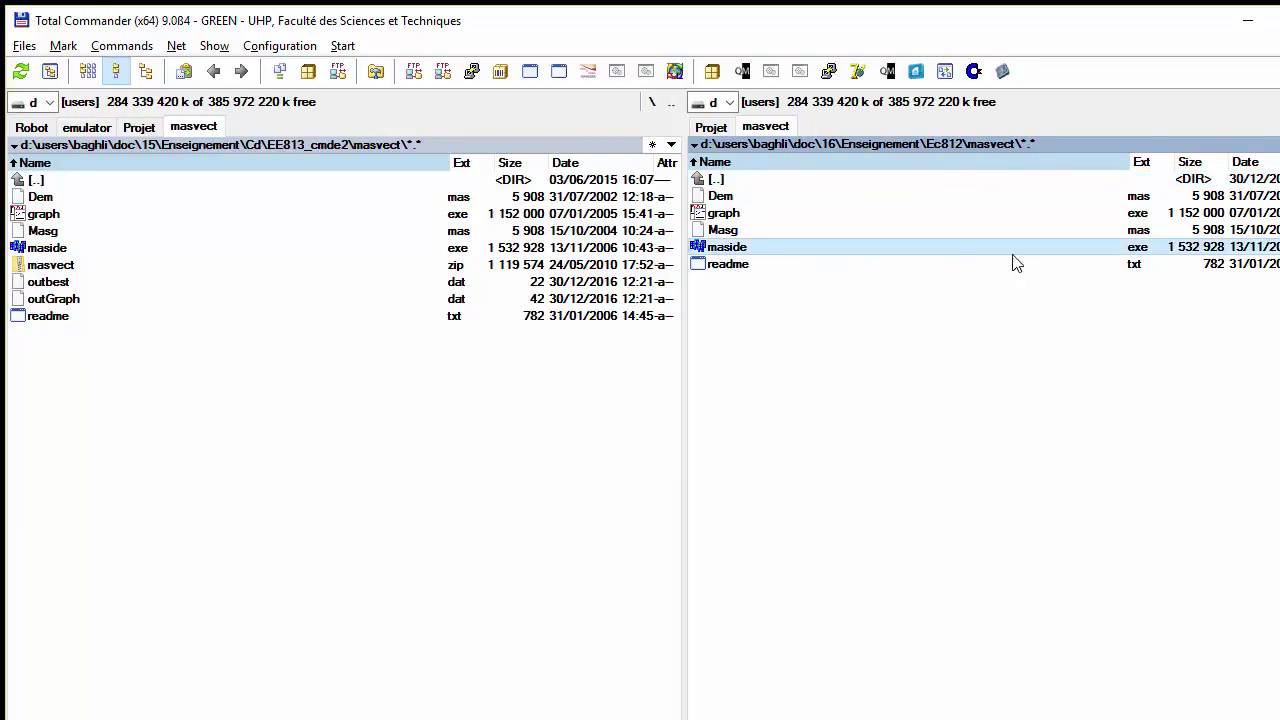
pyautogui.click(752, 215)
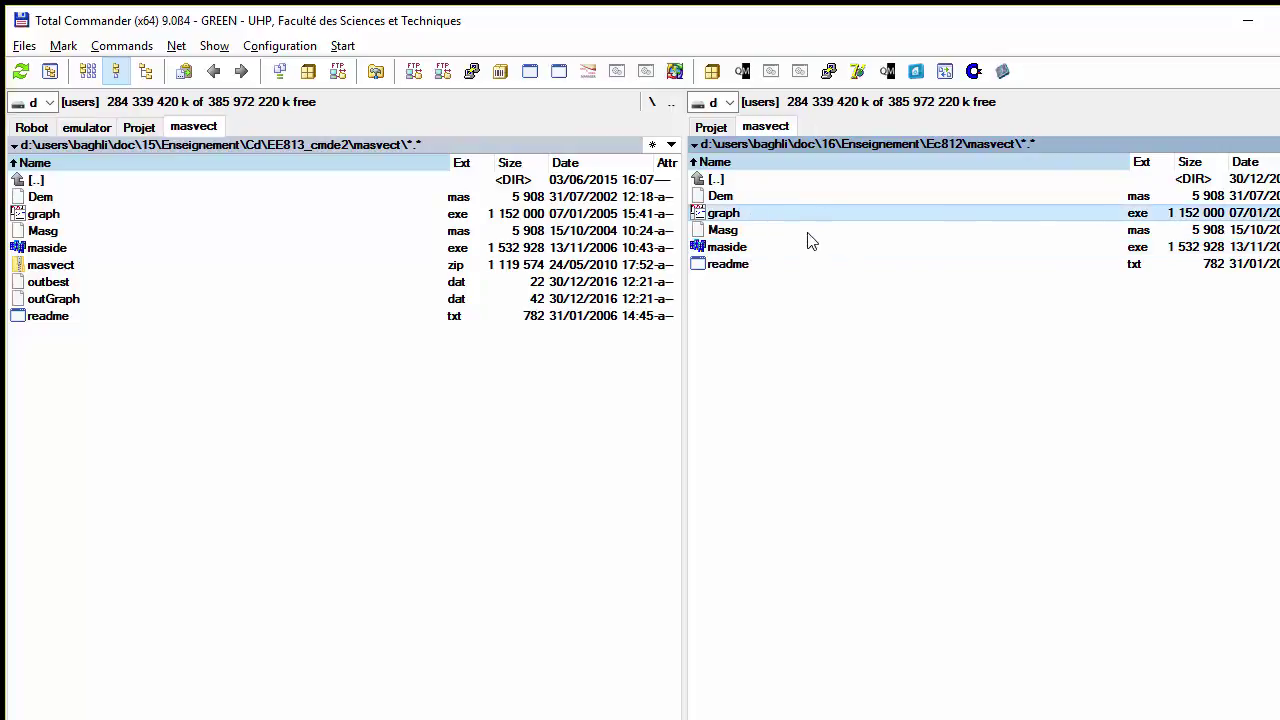
pyautogui.click(722, 198)
pyautogui.click(728, 231)
pyautogui.click(738, 203)
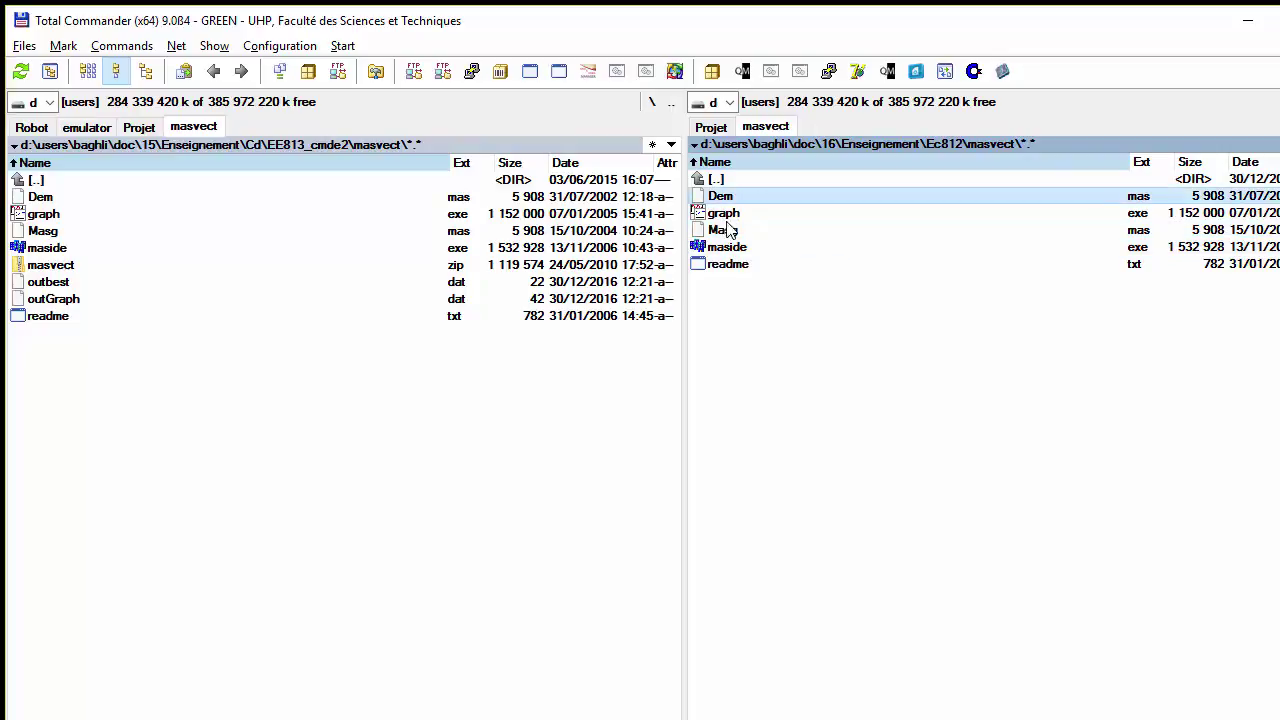
pyautogui.click(728, 233)
pyautogui.click(736, 200)
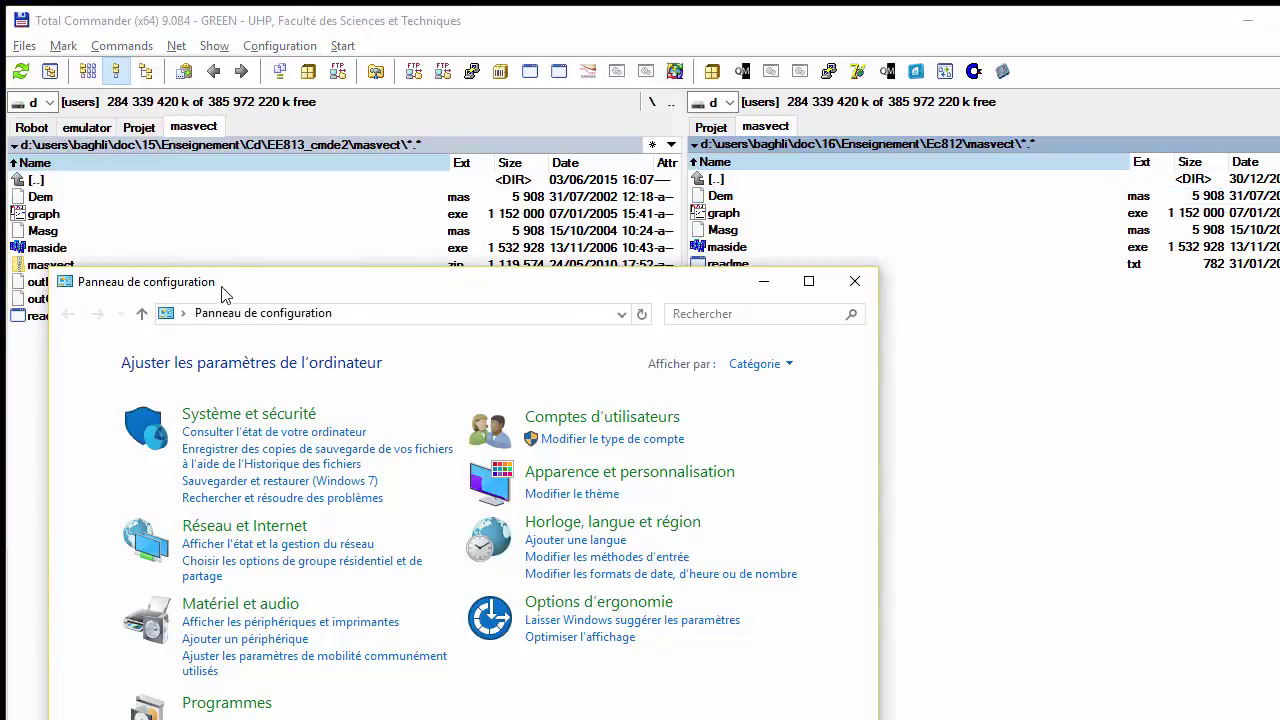
# Check the decimal symbol in the additional number settings of the Windows regional formats, and close the Control Panel.
pyautogui.moveTo(224, 288); pyautogui.dragTo(189, 131)
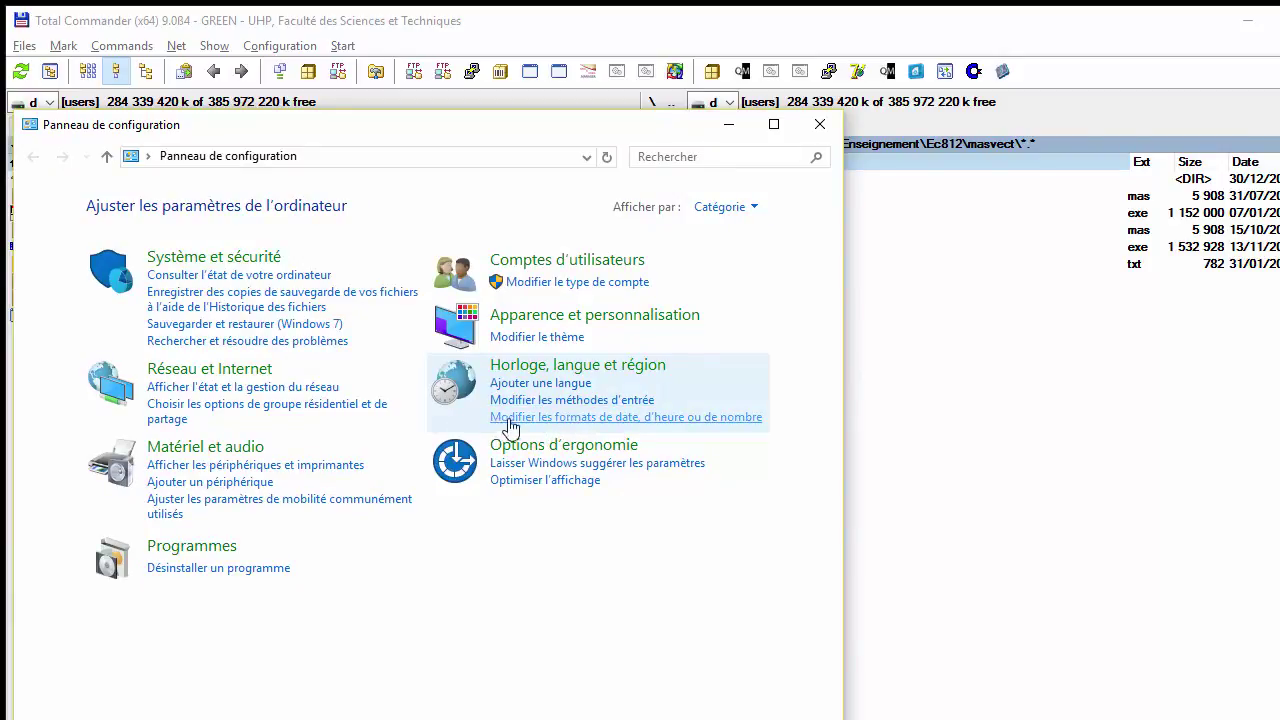
pyautogui.click(733, 418)
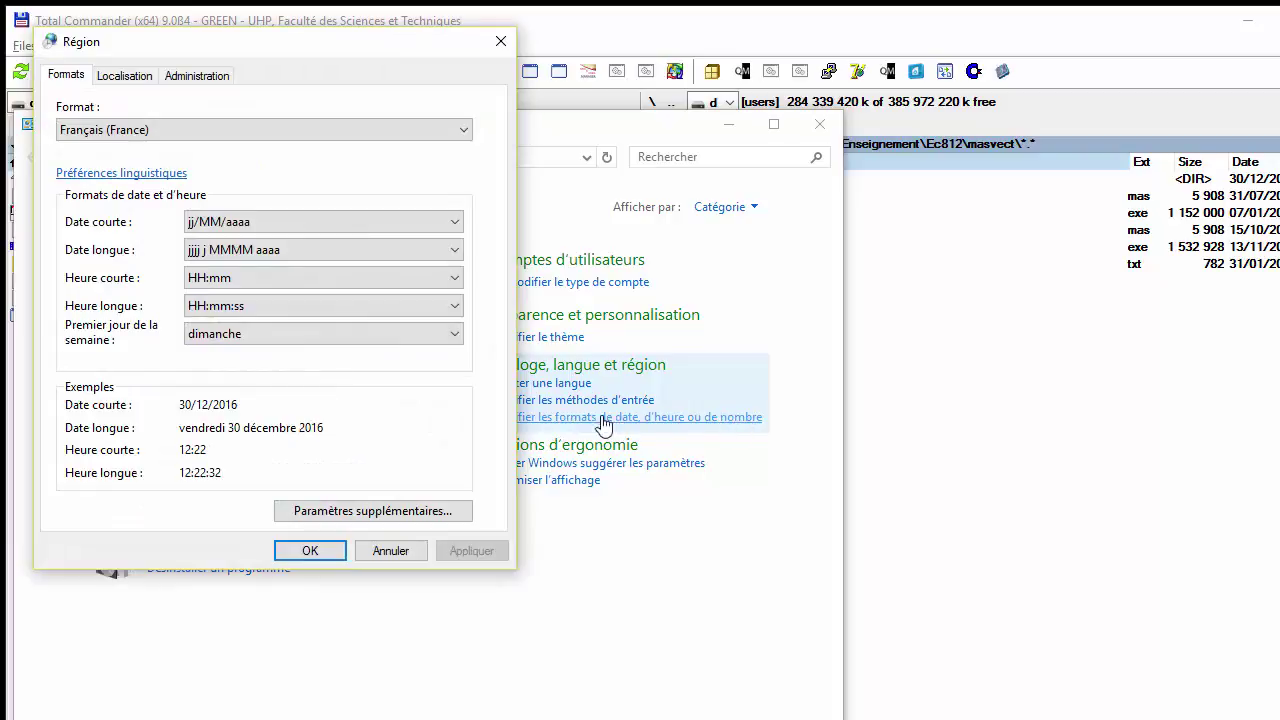
pyautogui.click(338, 510)
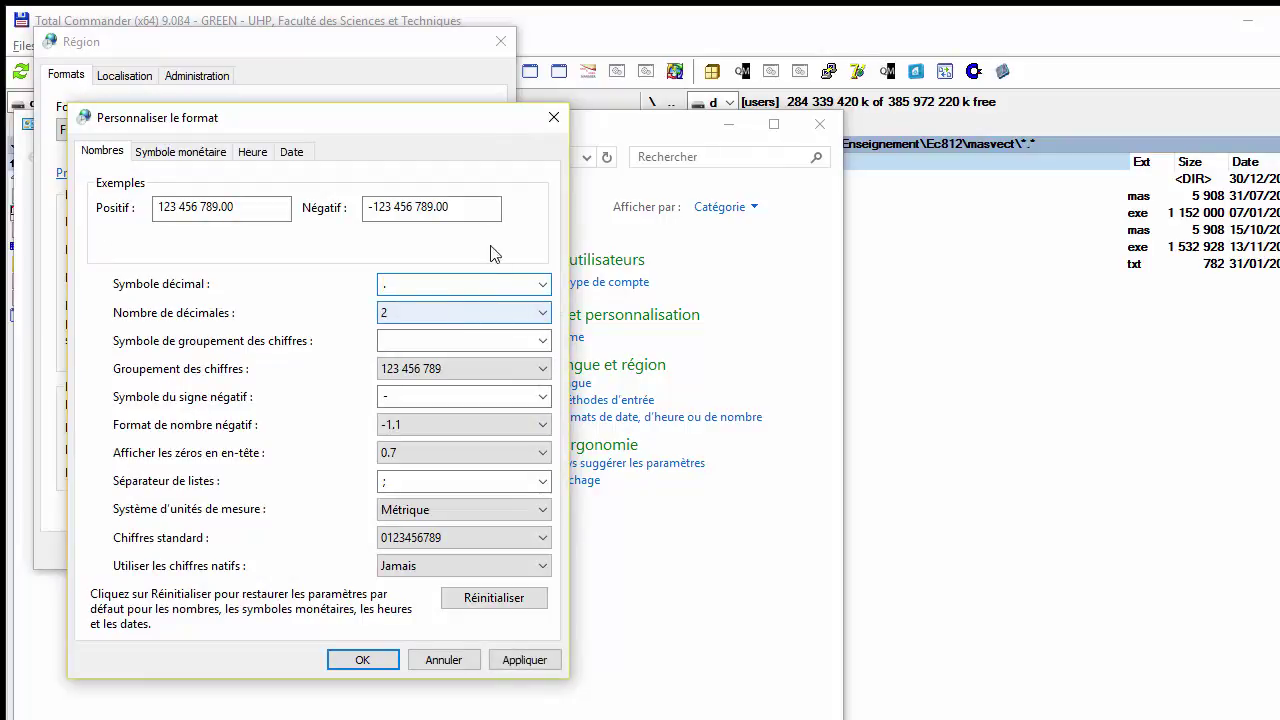
pyautogui.click(372, 666)
pyautogui.click(311, 551)
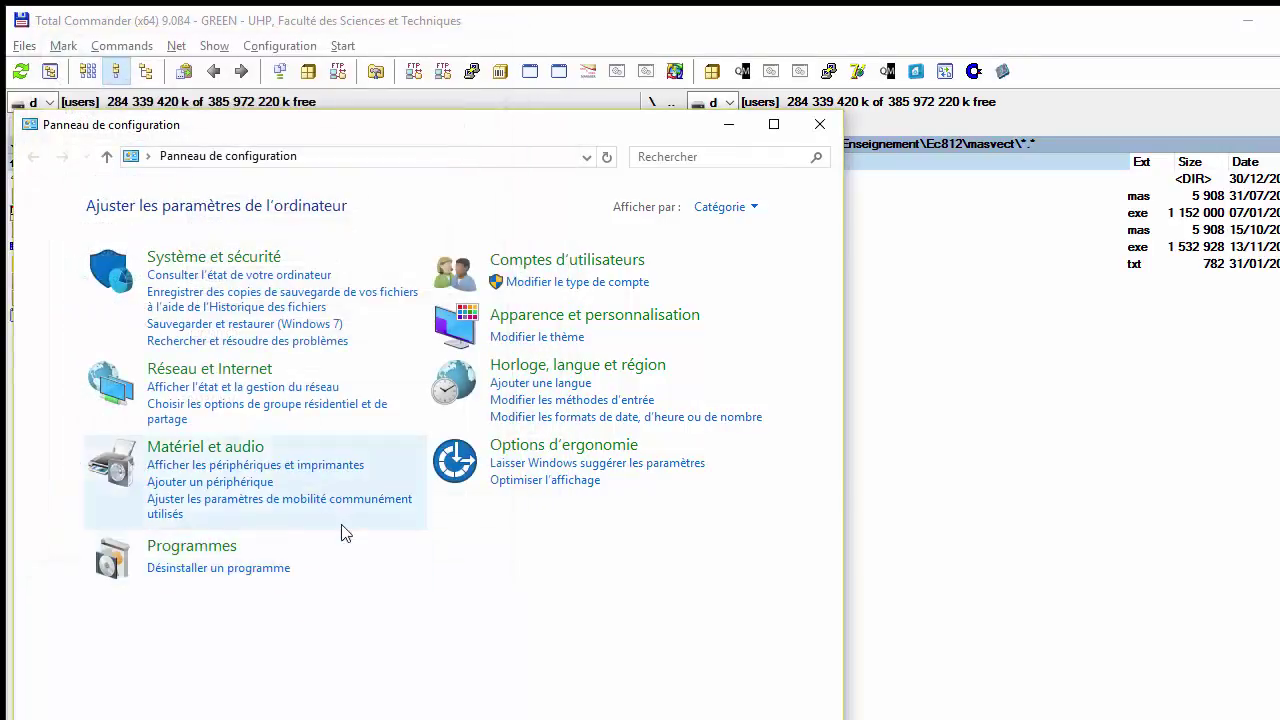
pyautogui.click(820, 124)
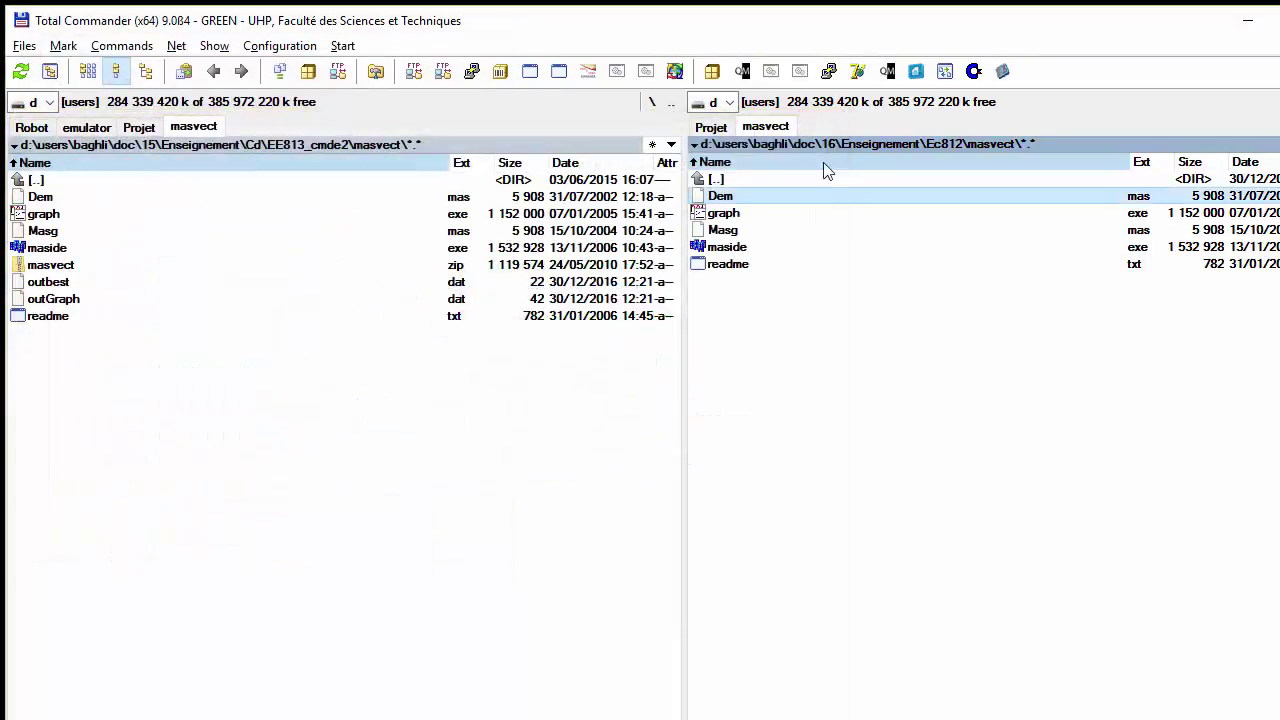
# Launch maside from the Ec812\masvect folder and view the speed regulator's settings without changing them.
pyautogui.doubleClick(761, 254)
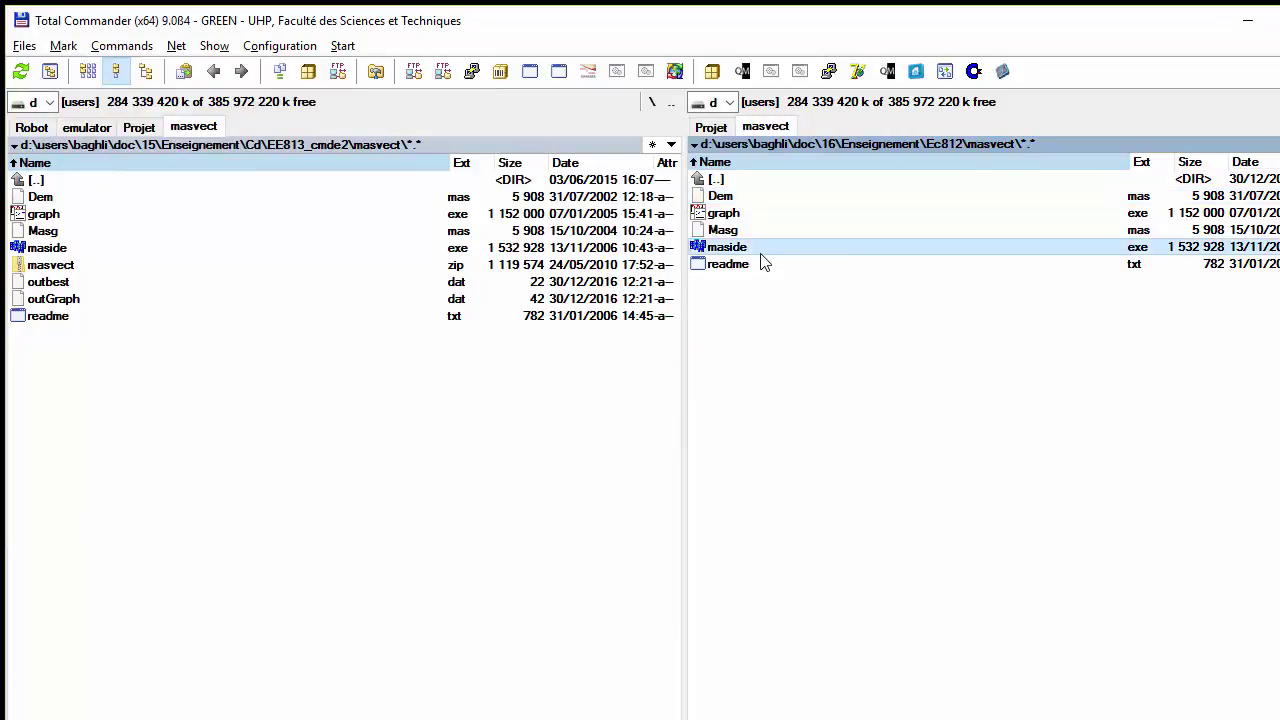
pyautogui.moveTo(240, 70); pyautogui.dragTo(184, 22)
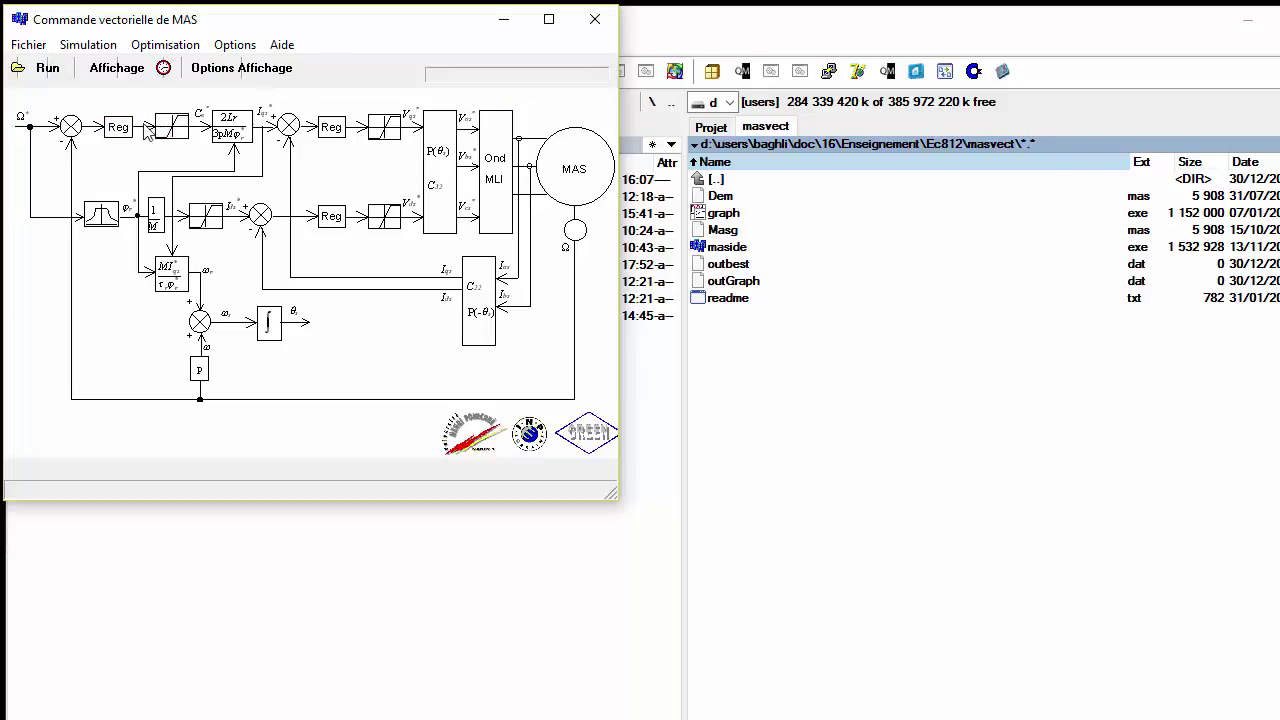
pyautogui.click(118, 126)
pyautogui.click(360, 292)
# Examine the available optimisation methods and simulation options, and view the machine parameters of the MAS block.
pyautogui.click(165, 44)
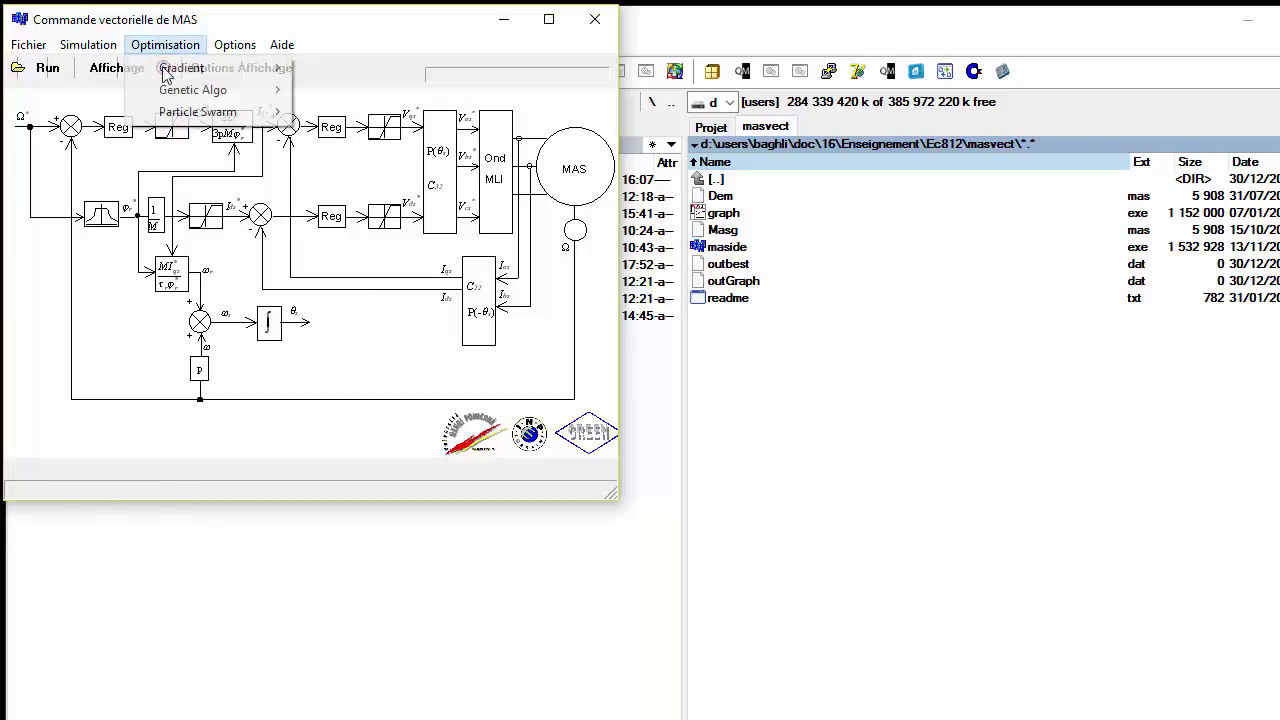
pyautogui.moveTo(235, 44)
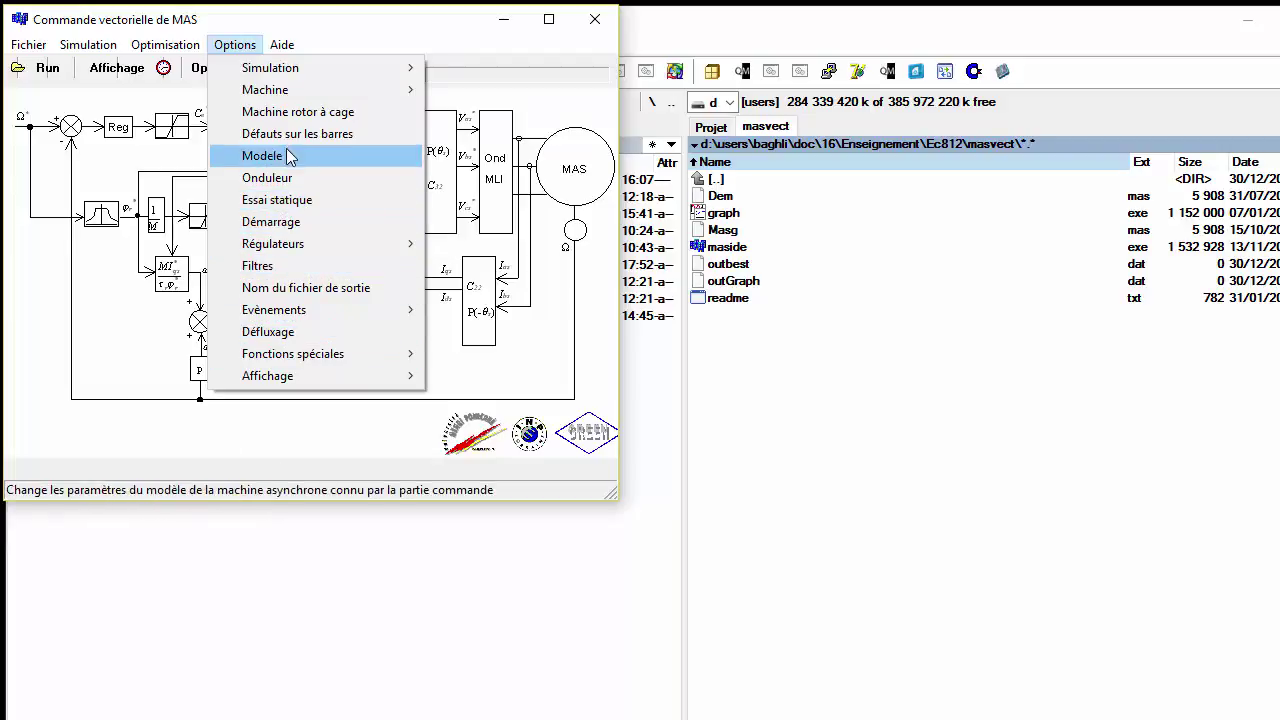
pyautogui.moveTo(302, 72)
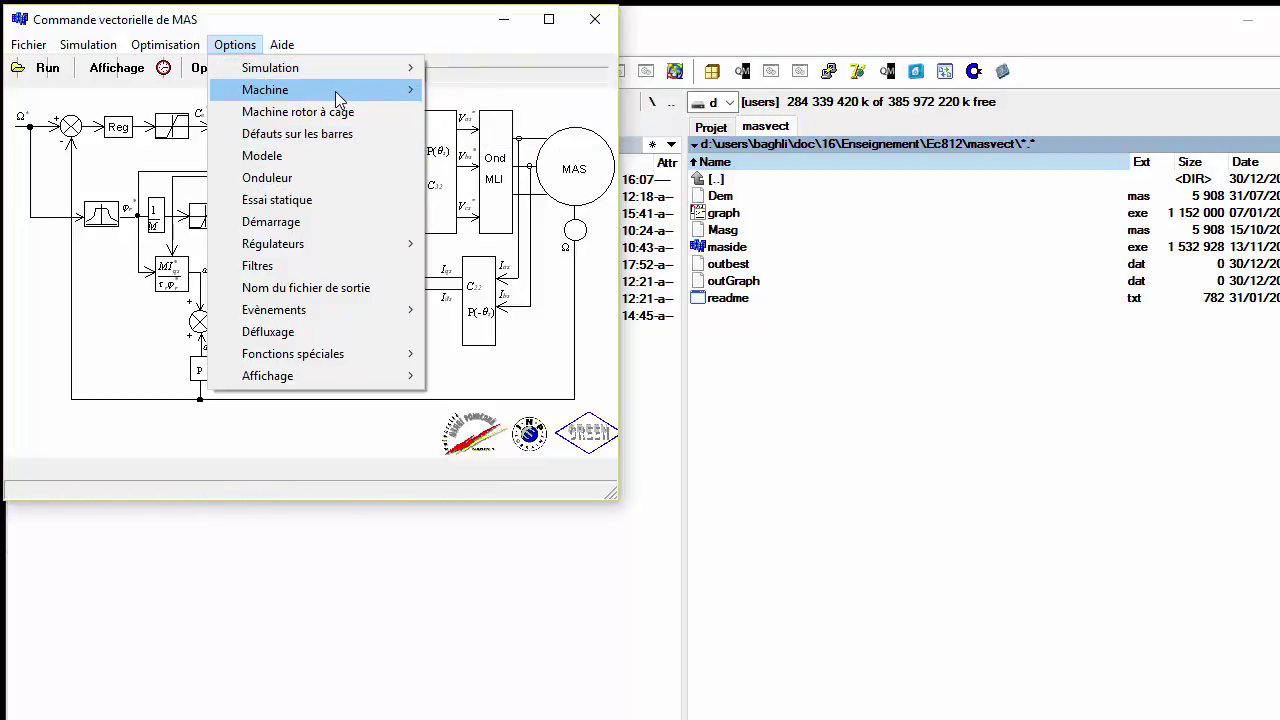
pyautogui.click(368, 50)
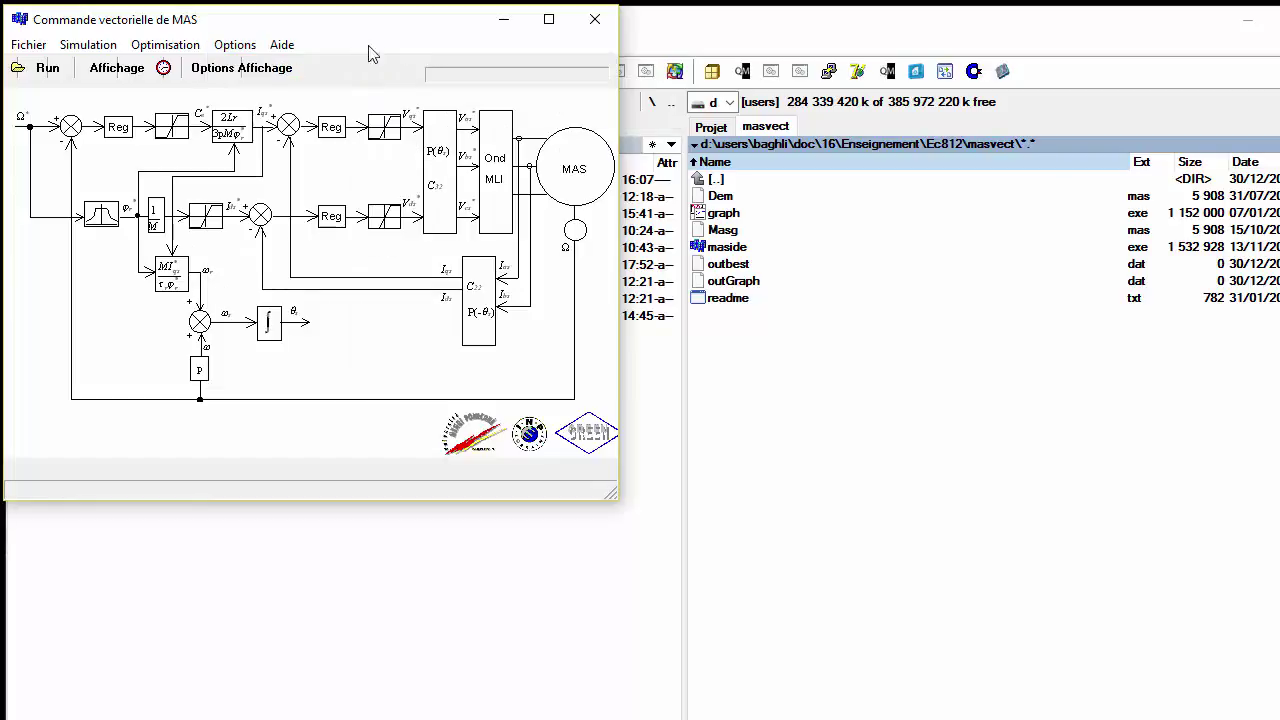
pyautogui.click(548, 160)
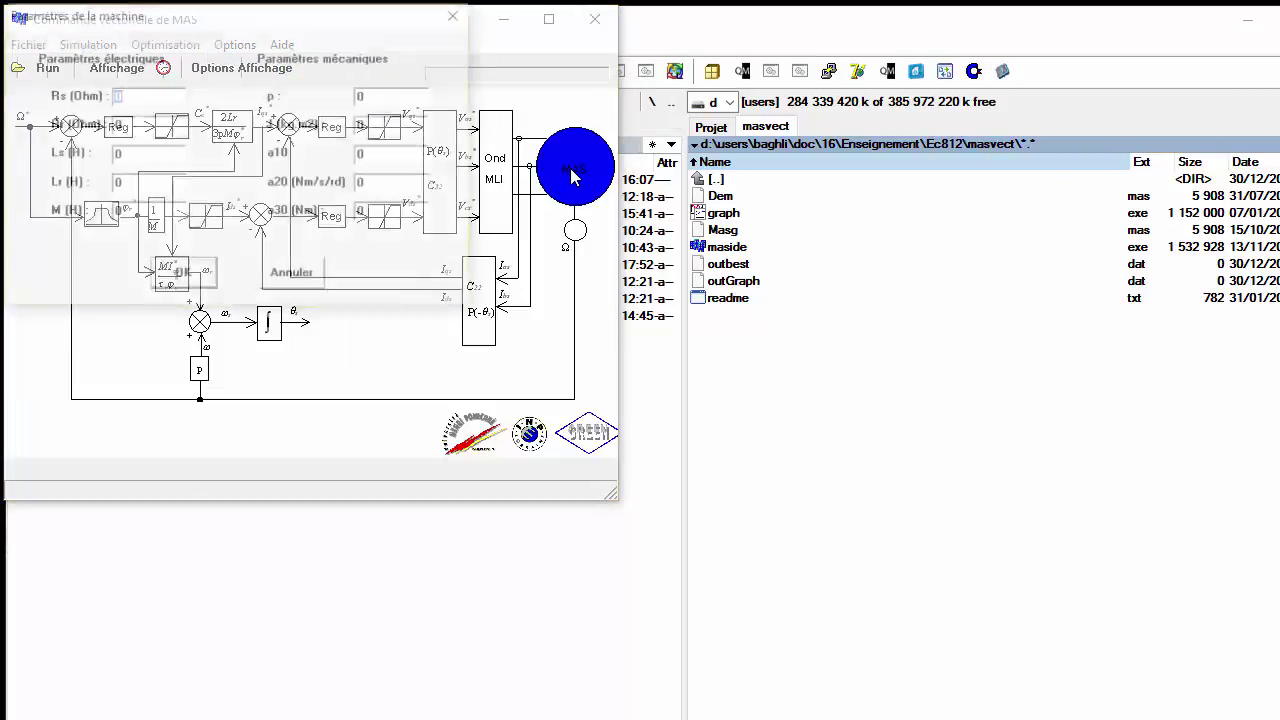
pyautogui.click(295, 278)
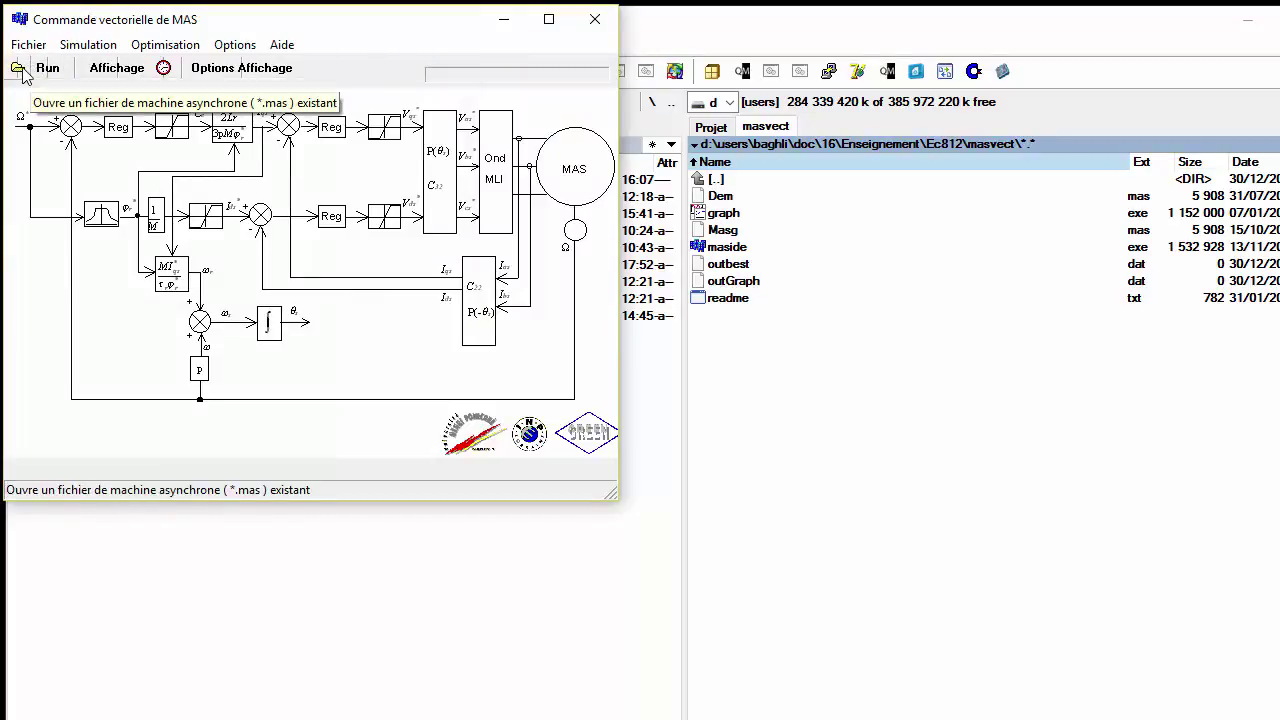
# Load the machine file DEM.MAS from the masvect folder.
pyautogui.click(18, 69)
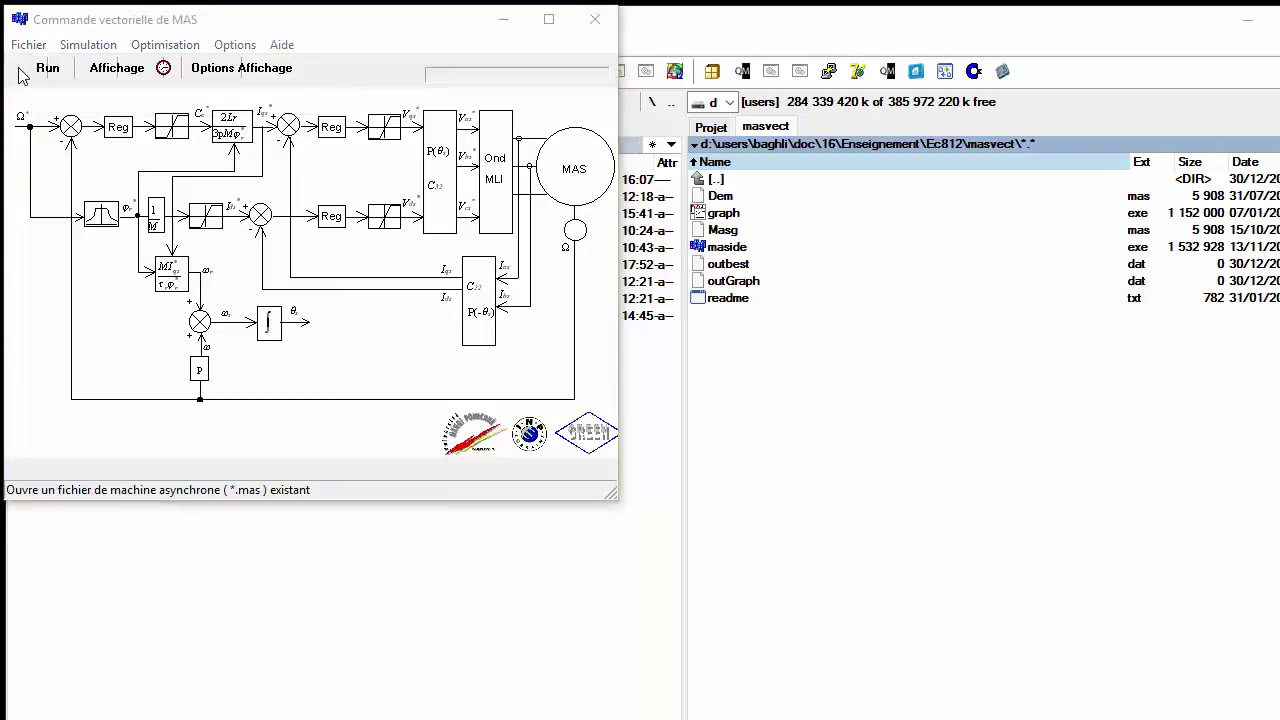
pyautogui.moveTo(815, 225); pyautogui.dragTo(357, 138)
pyautogui.click(354, 218)
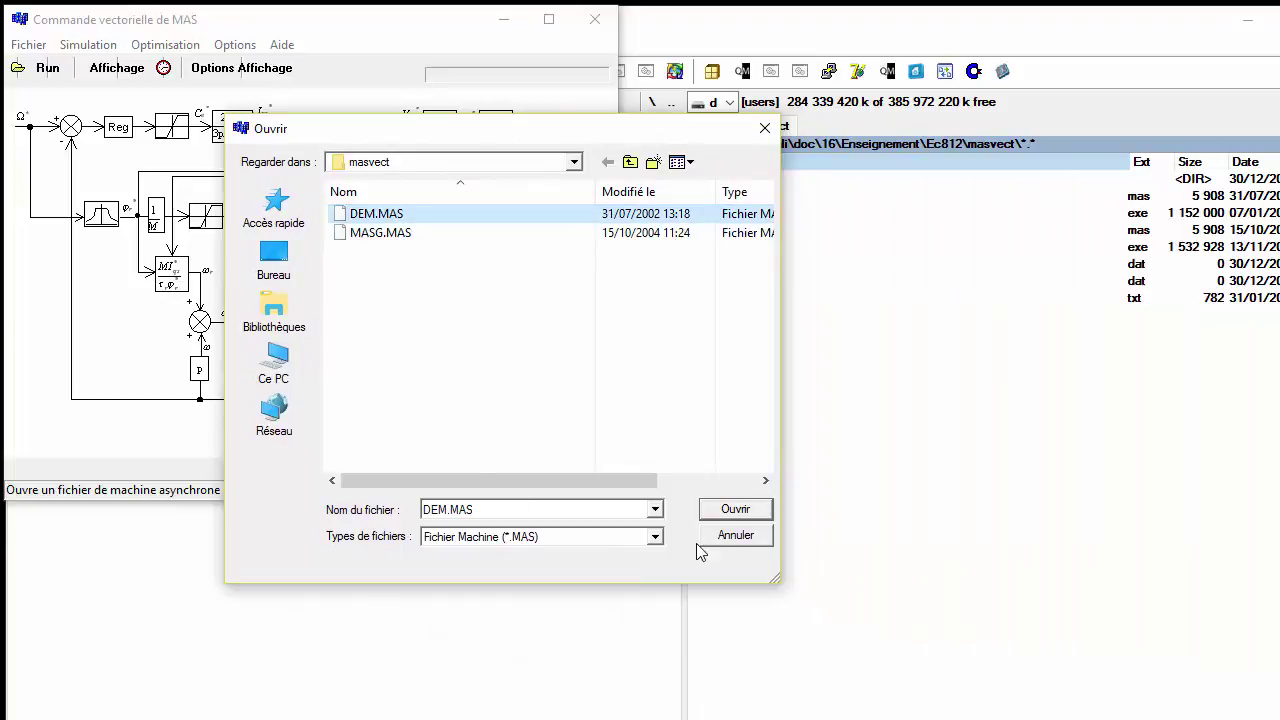
pyautogui.click(732, 512)
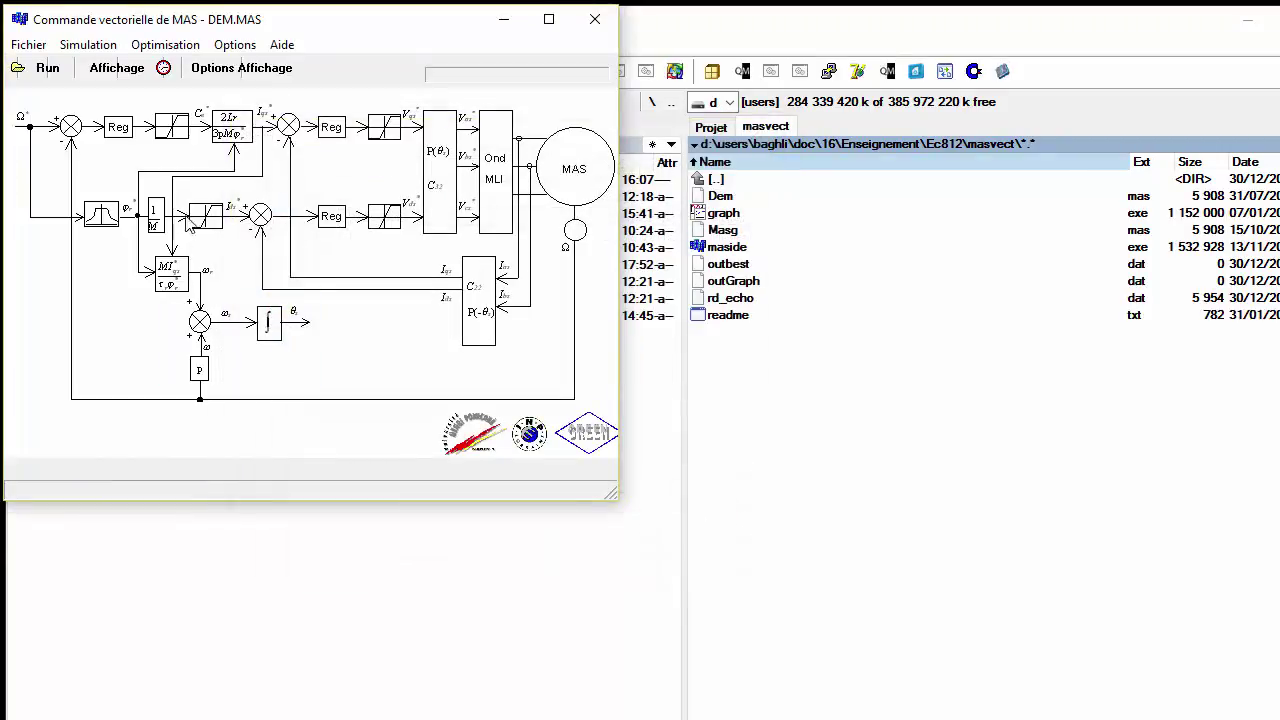
# Review the electrical and mechanical parameters of the loaded machine through the MAS block, and discard any changes.
pyautogui.click(588, 180)
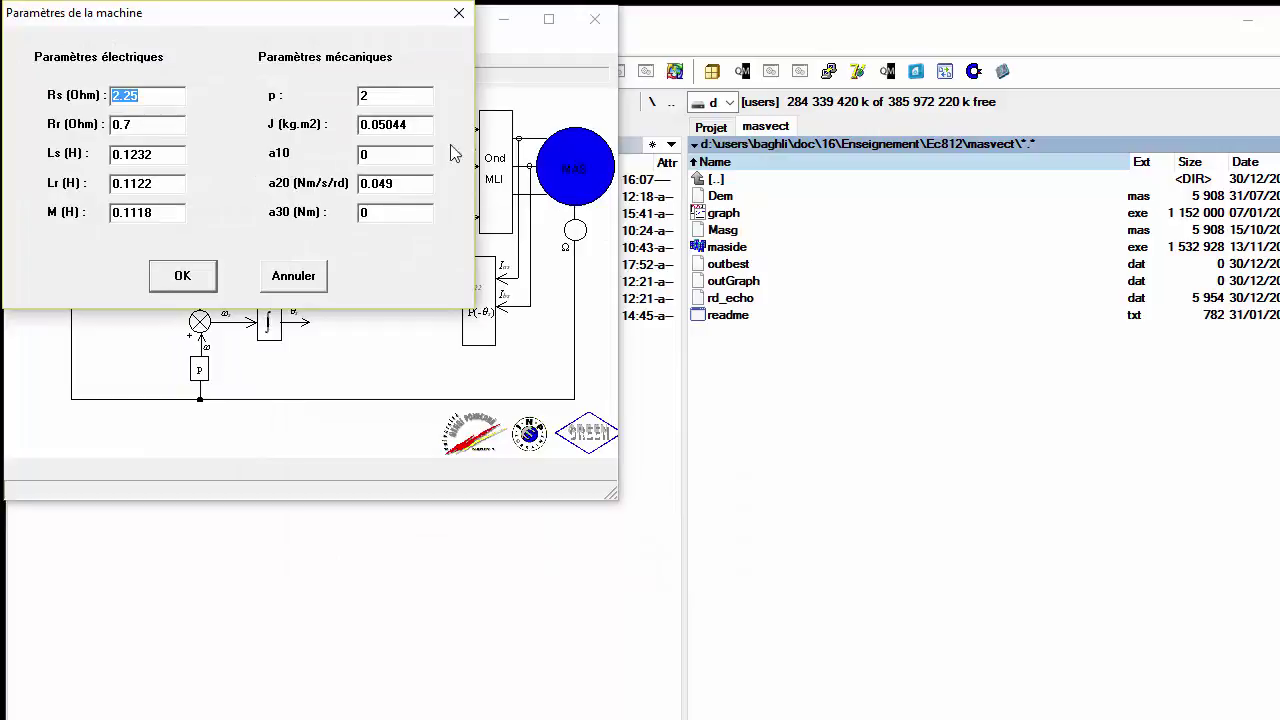
pyautogui.moveTo(278, 22); pyautogui.dragTo(333, 92)
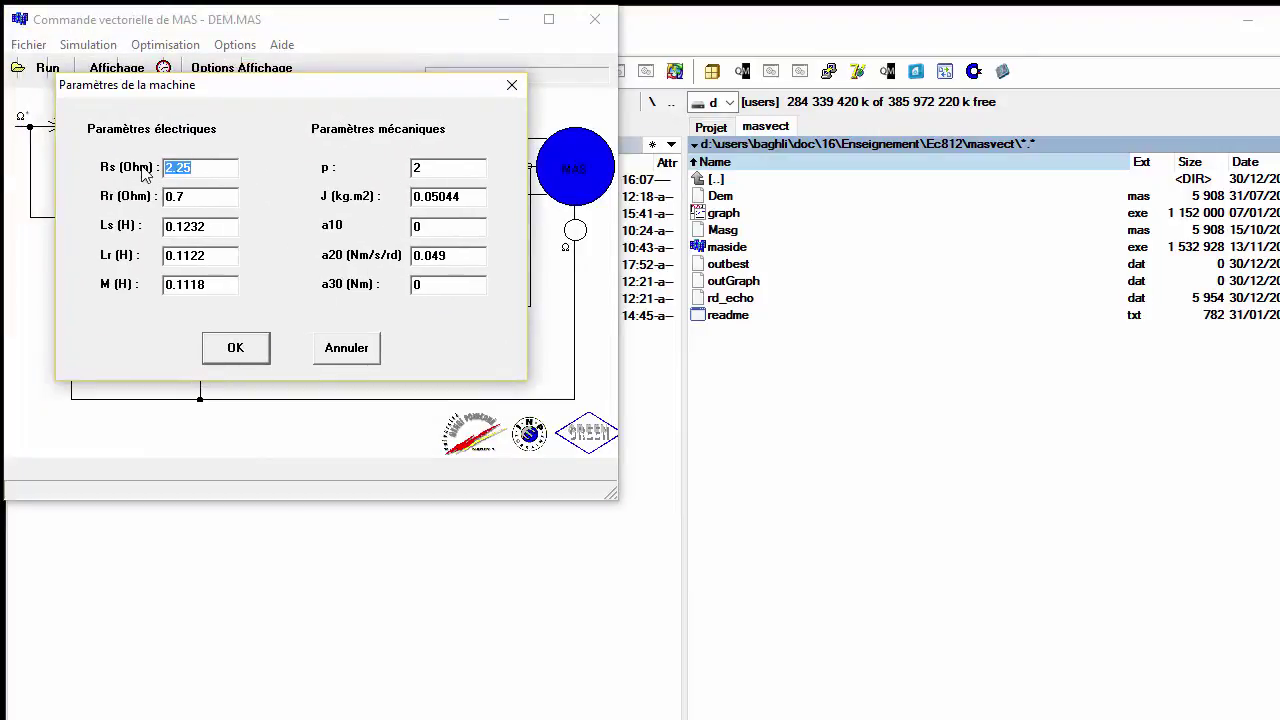
pyautogui.click(199, 167)
pyautogui.click(336, 355)
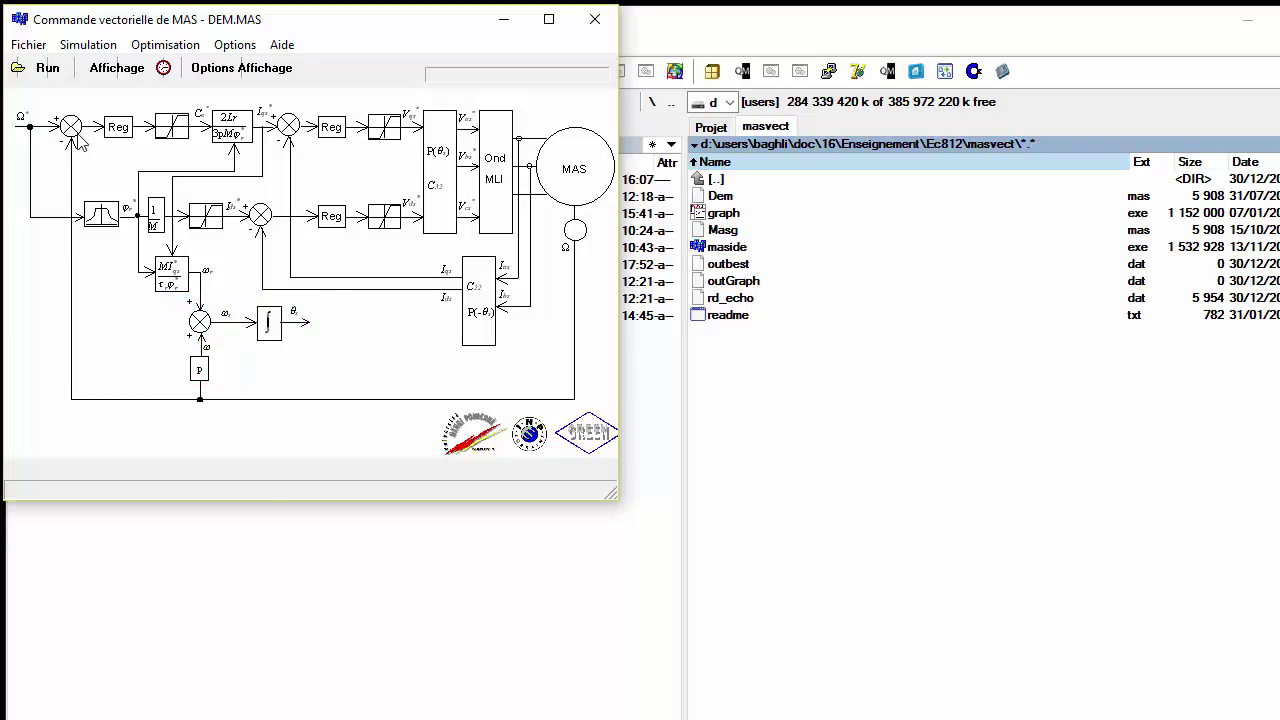
# Run the simulation of DEM.MAS and move the resulting curves window clear of the control diagram.
pyautogui.click(50, 70)
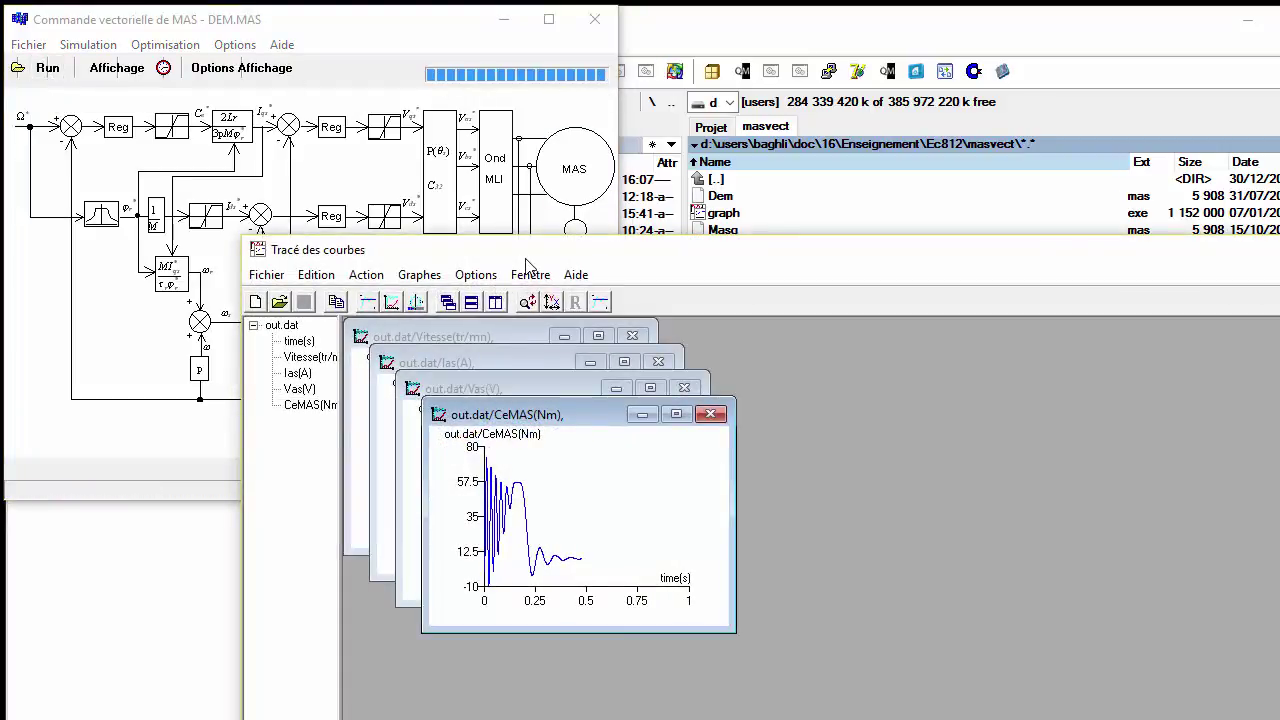
pyautogui.moveTo(522, 258); pyautogui.dragTo(348, 383)
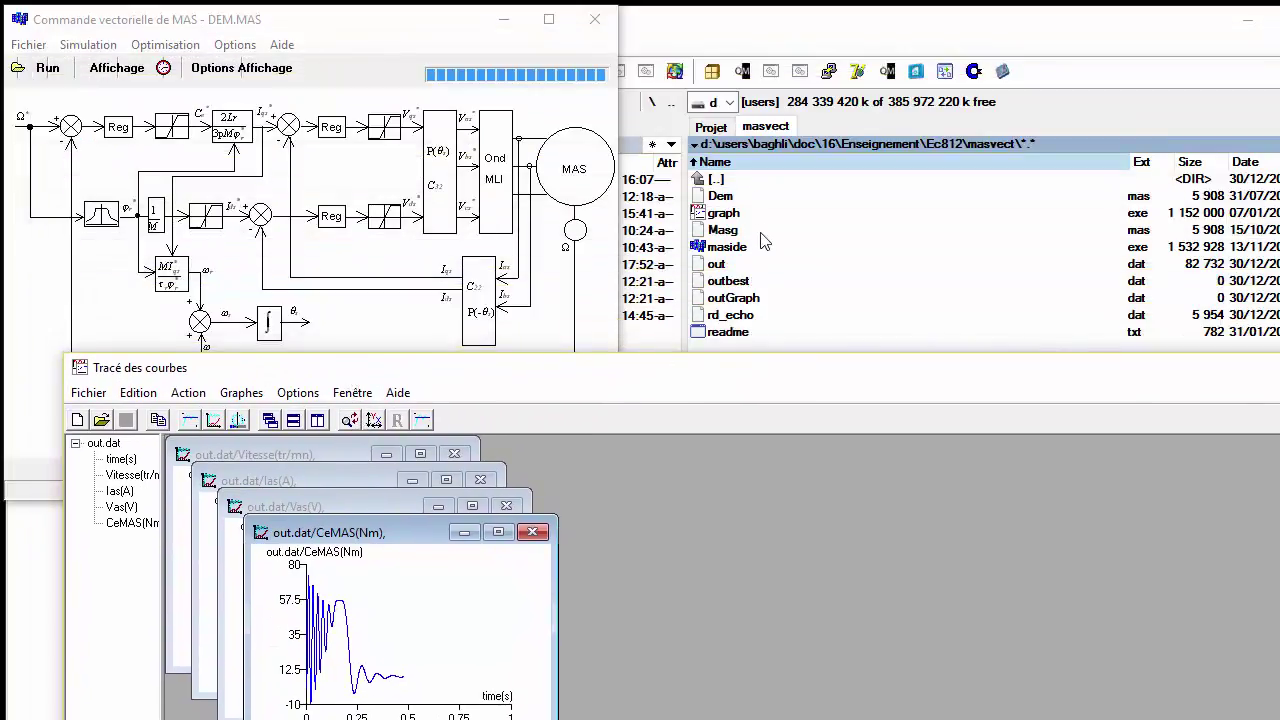
# Locate graph.exe in the Ec812\masvect folder in Total Commander and switch back to the curves window.
pyautogui.click(730, 216)
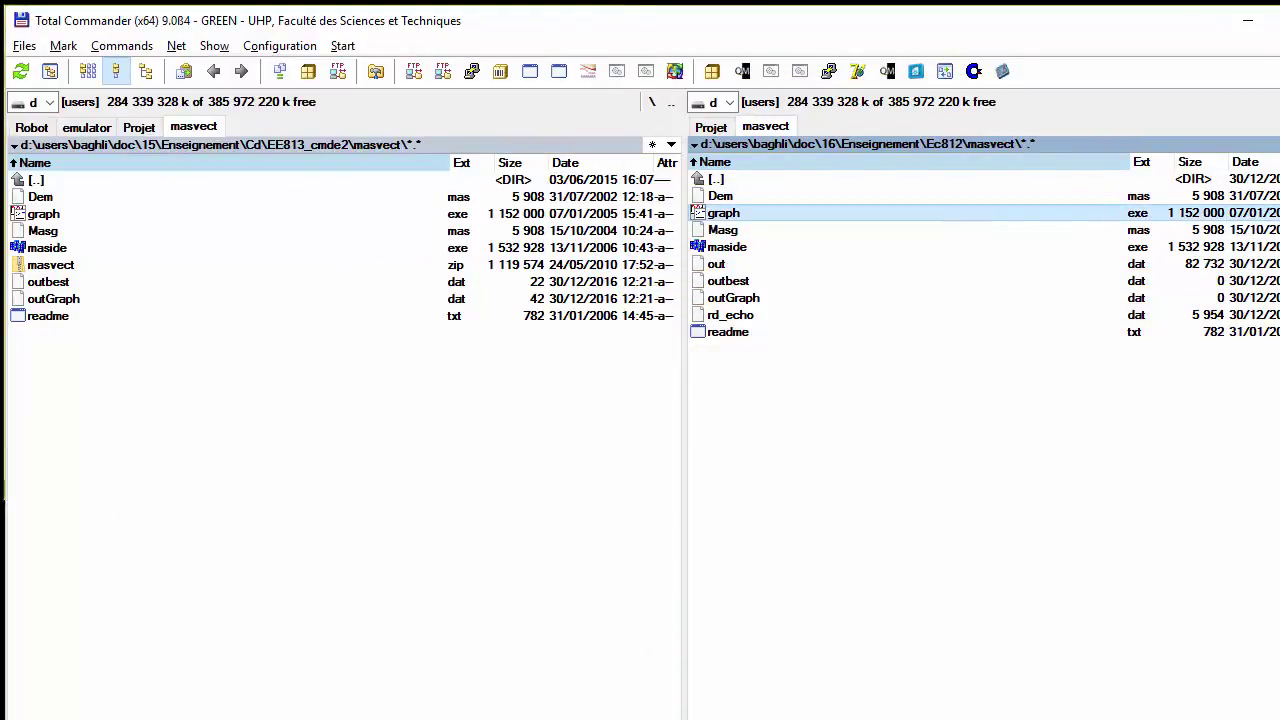
pyautogui.hotkey('alt', 'Tab')
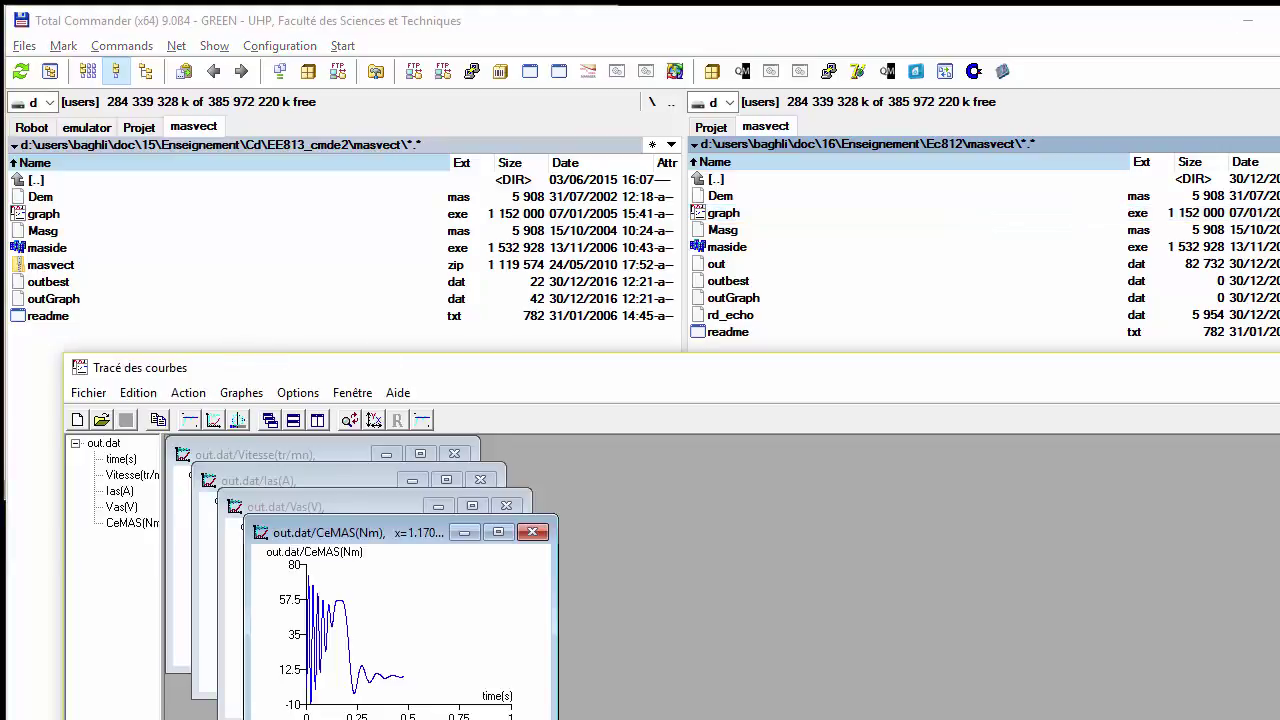
pyautogui.hotkey('alt', 'Tab')
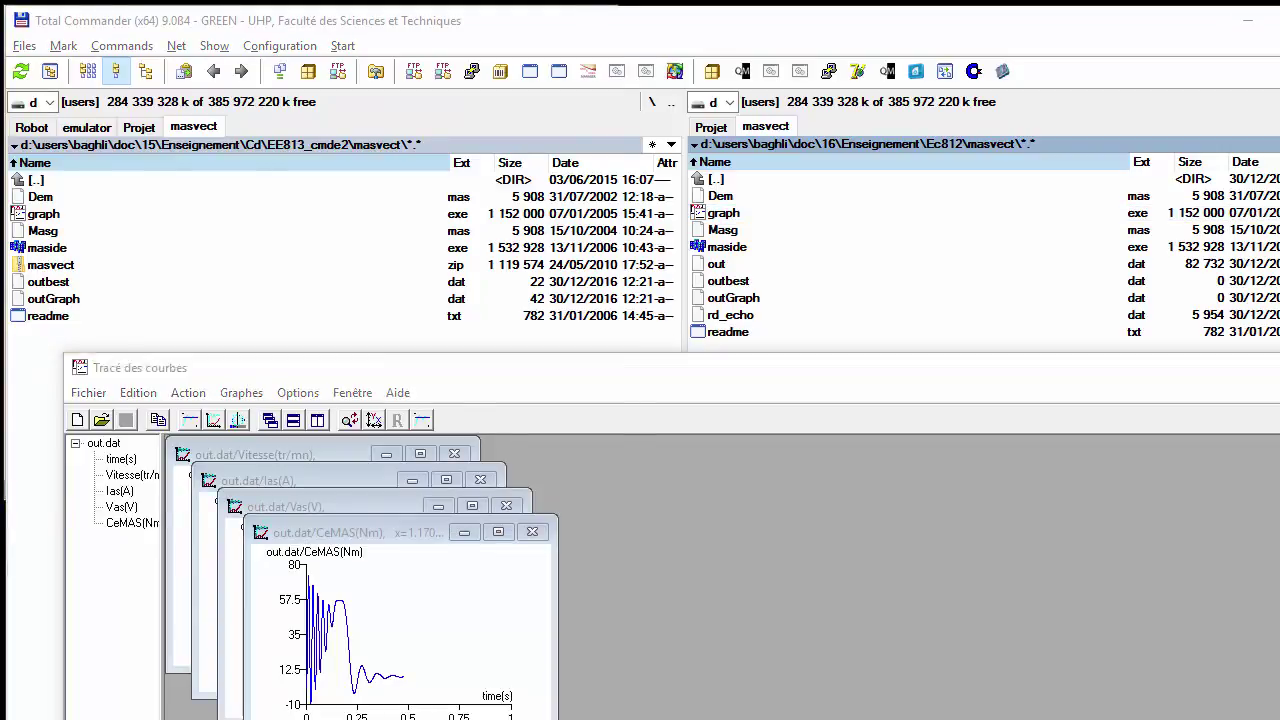
# Reposition and resize the curves window to fit the screen and tile its four graphs side by side.
pyautogui.moveTo(717, 362); pyautogui.dragTo(658, 26)
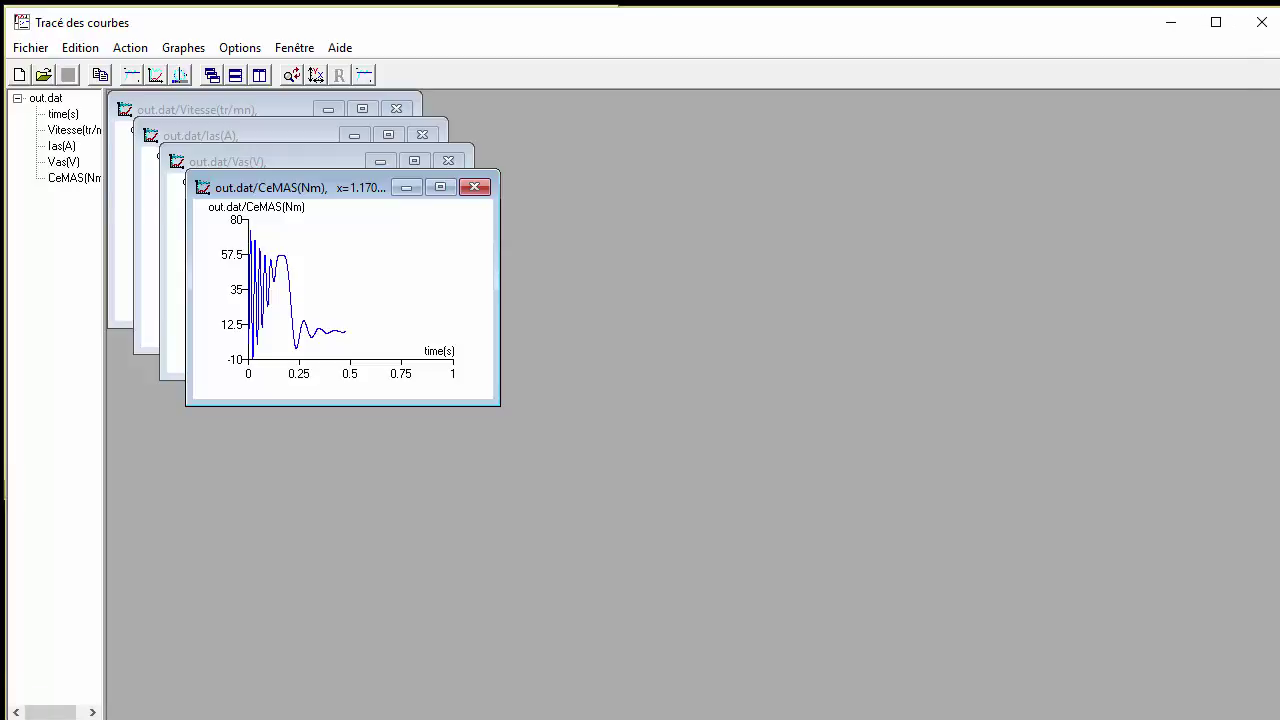
pyautogui.moveTo(1278, 718); pyautogui.dragTo(1268, 708)
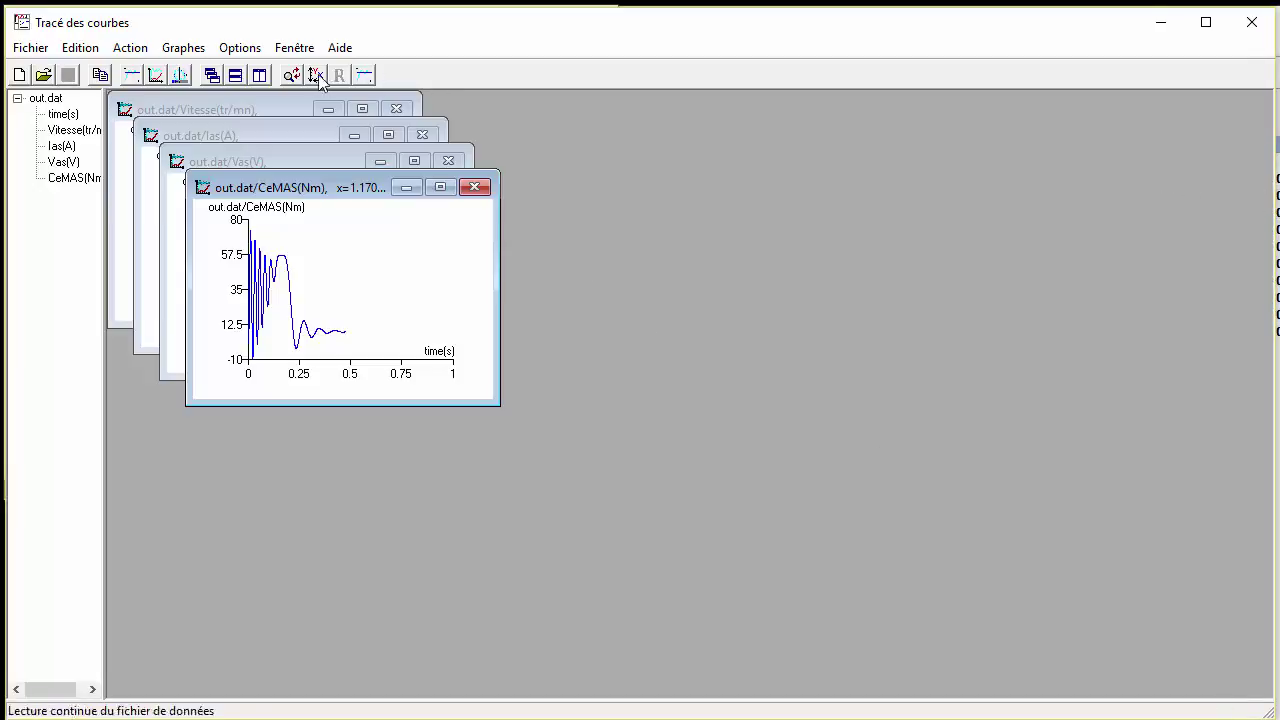
pyautogui.click(259, 76)
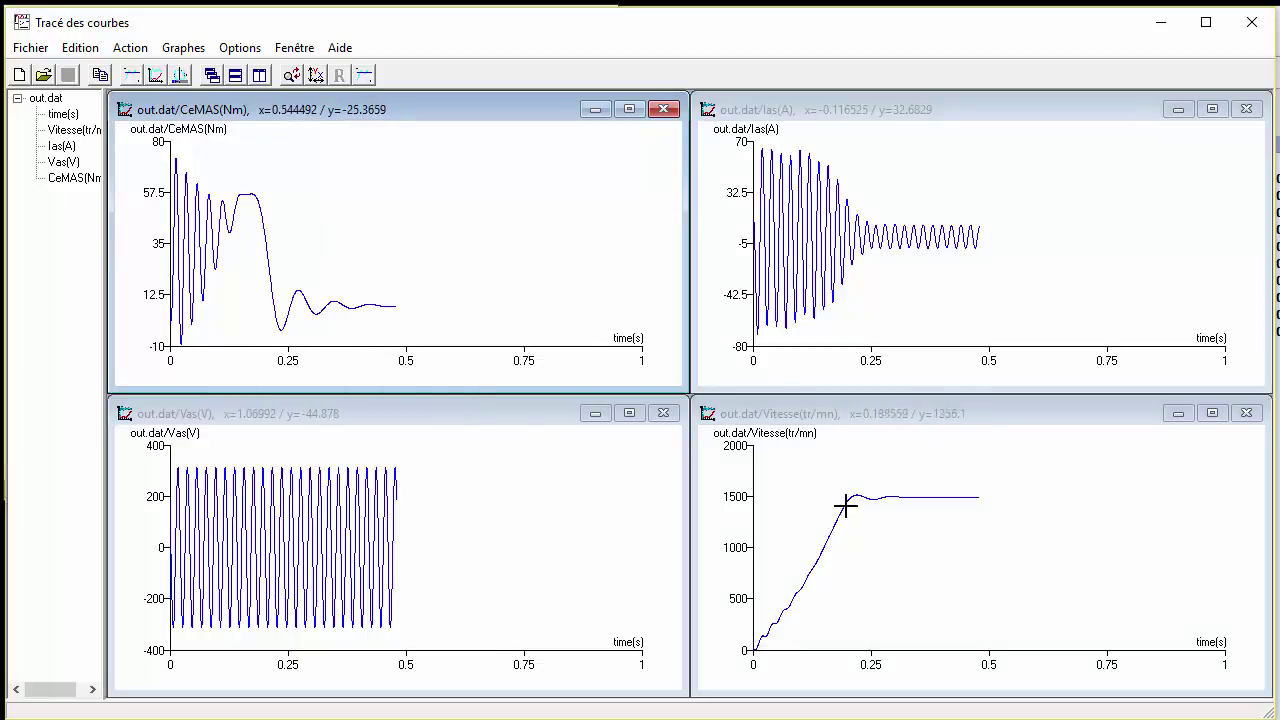
# Maximize the Vitesse graph, examine the speed overshoot and oscillations near 1500 tr/mn up close, and return to the tiled full view.
pyautogui.doubleClick(904, 411)
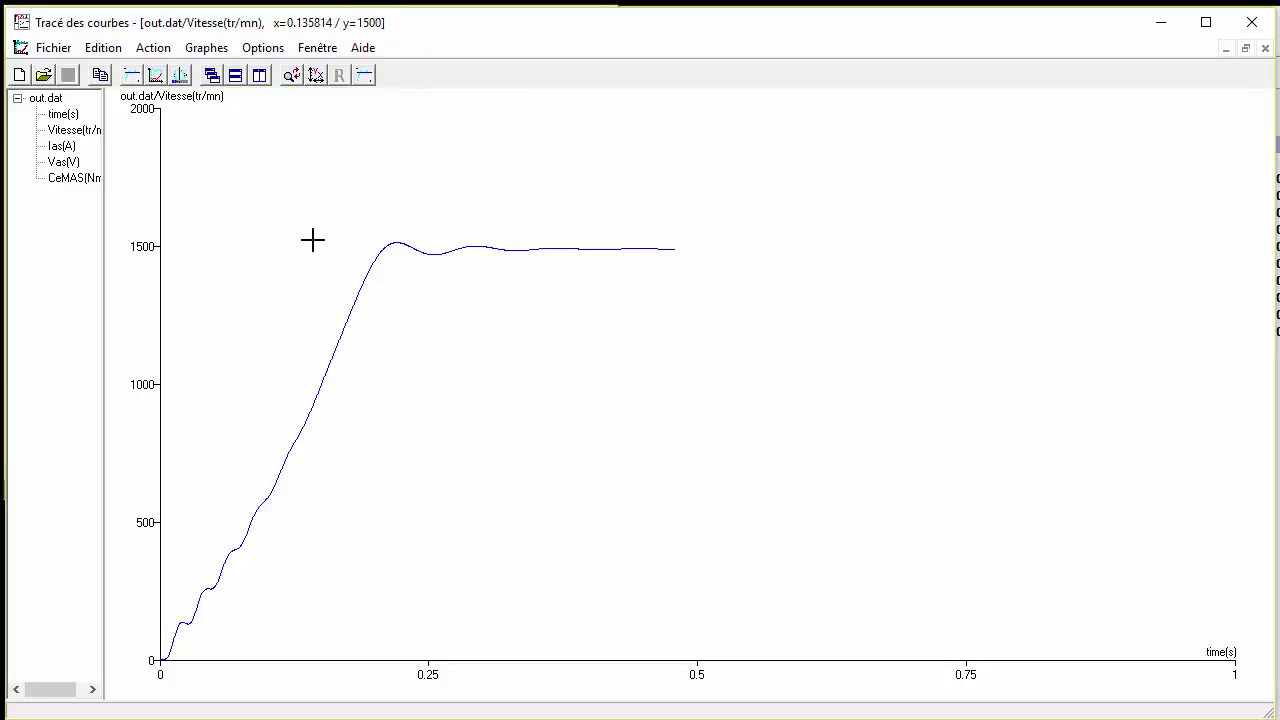
pyautogui.moveTo(340, 230); pyautogui.dragTo(688, 272)
pyautogui.moveTo(308, 254); pyautogui.dragTo(539, 452)
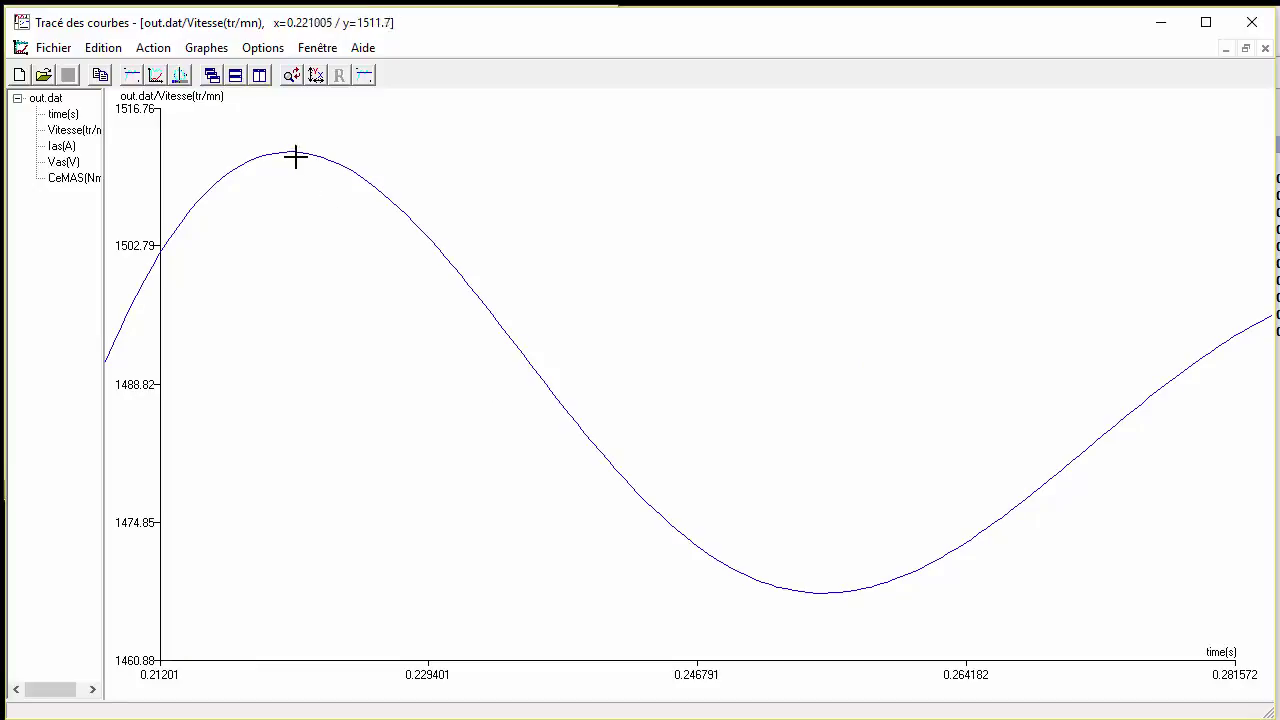
pyautogui.rightClick(285, 195)
pyautogui.rightClick(285, 195)
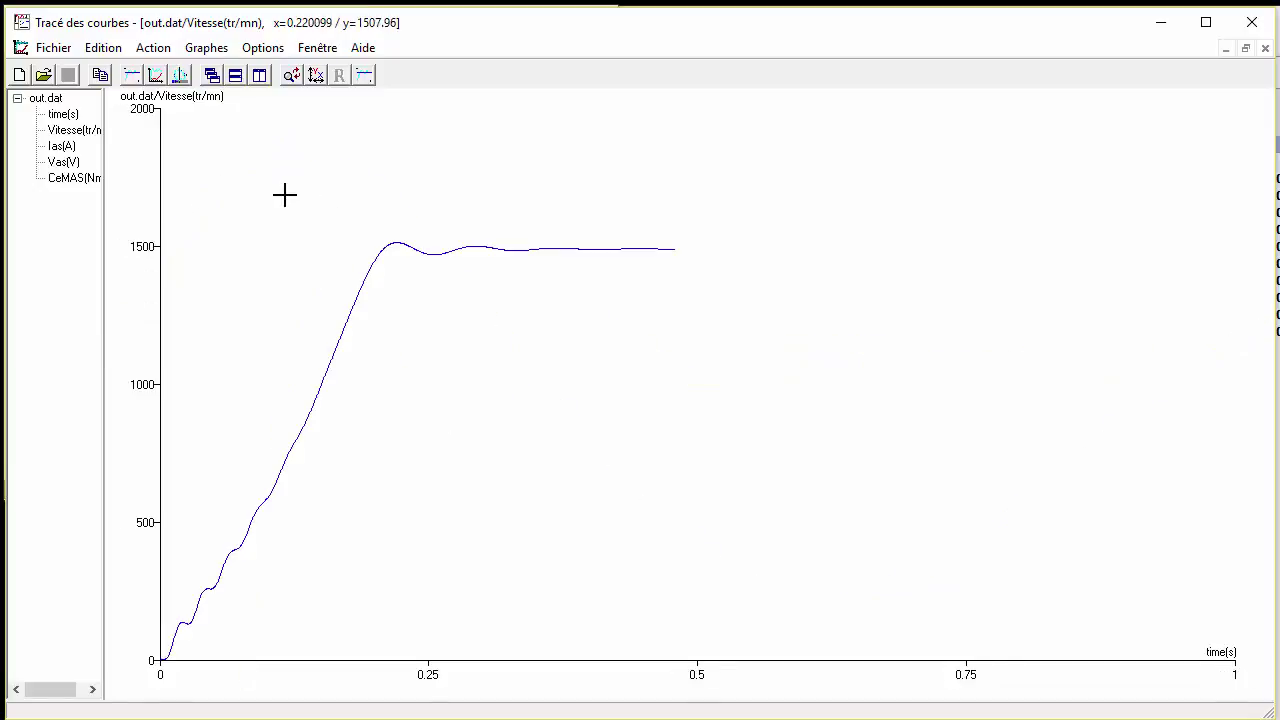
pyautogui.moveTo(368, 230); pyautogui.dragTo(555, 279)
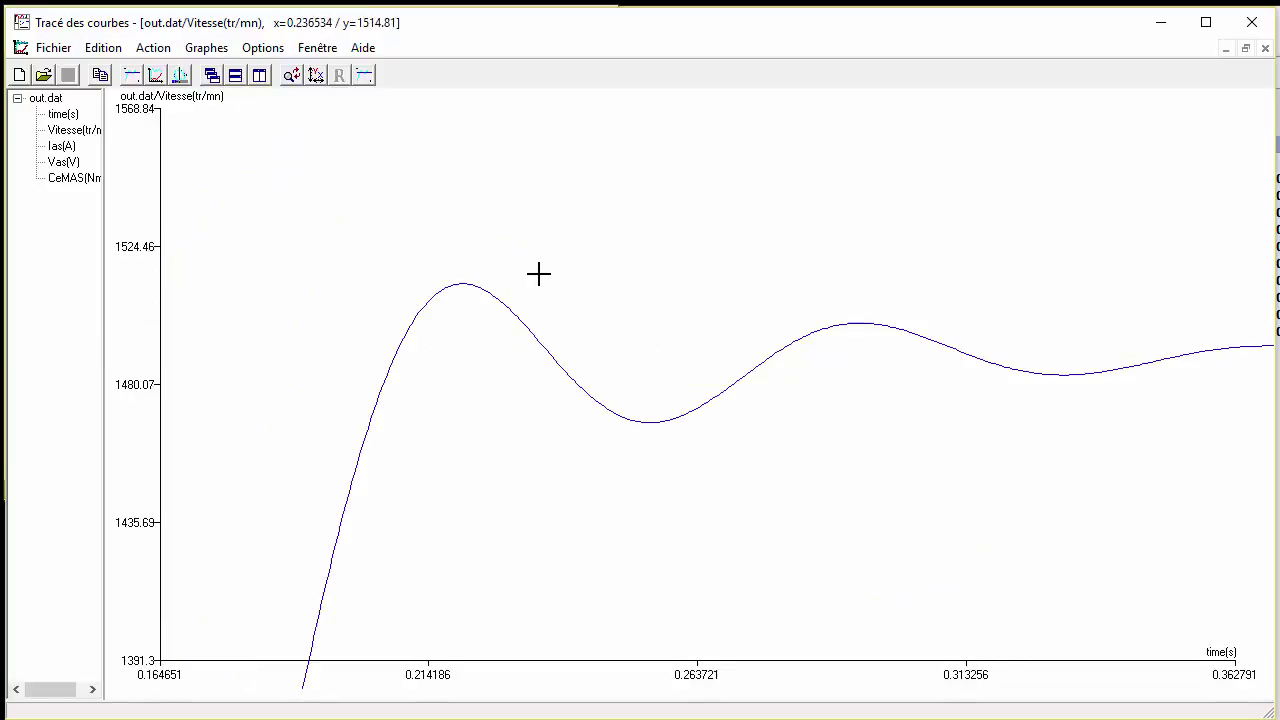
pyautogui.rightClick(457, 265)
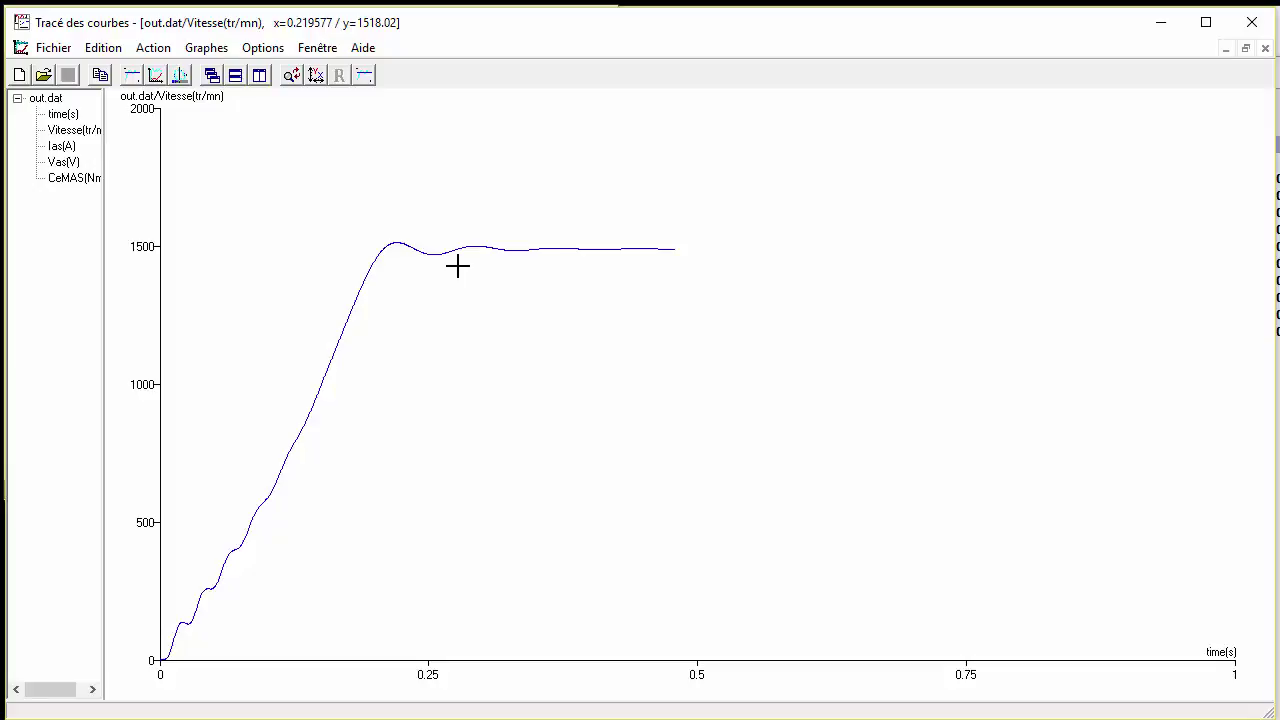
pyautogui.click(1246, 48)
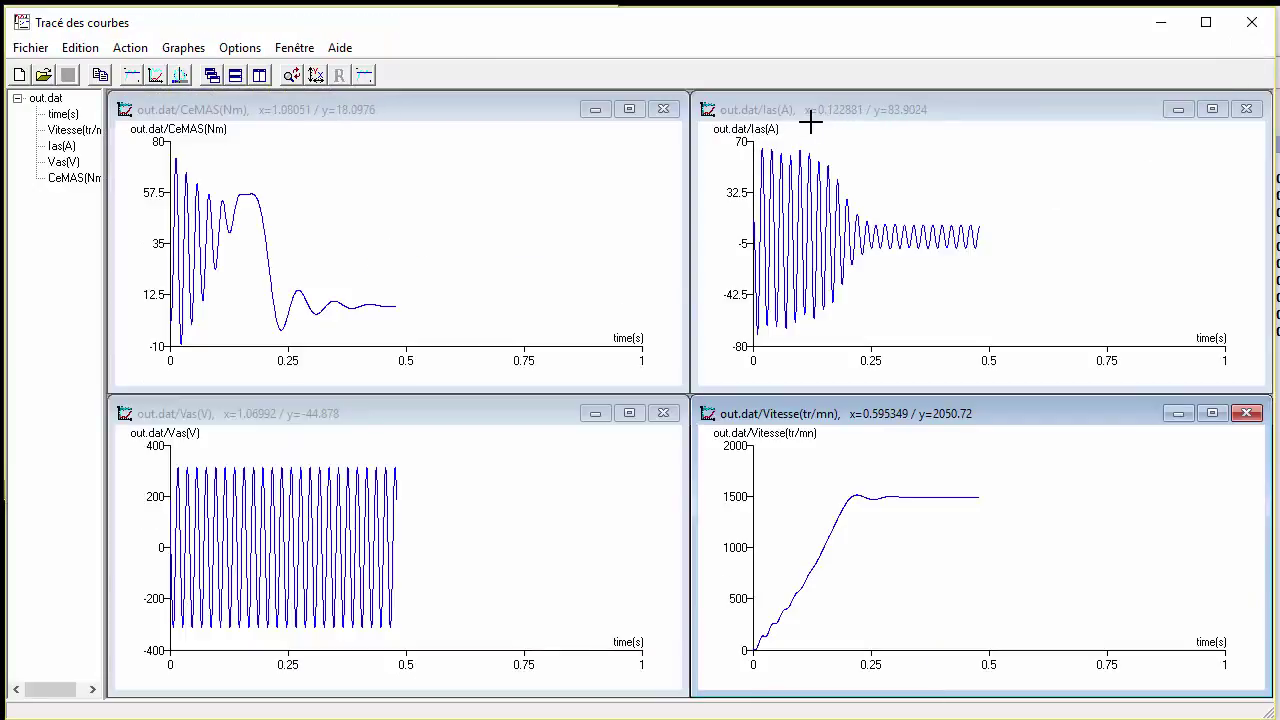
# Enable axis scrolling on the Vitesse and Ias graphs and shift the Ias time axis to start at -0.025 s.
pyautogui.click(317, 78)
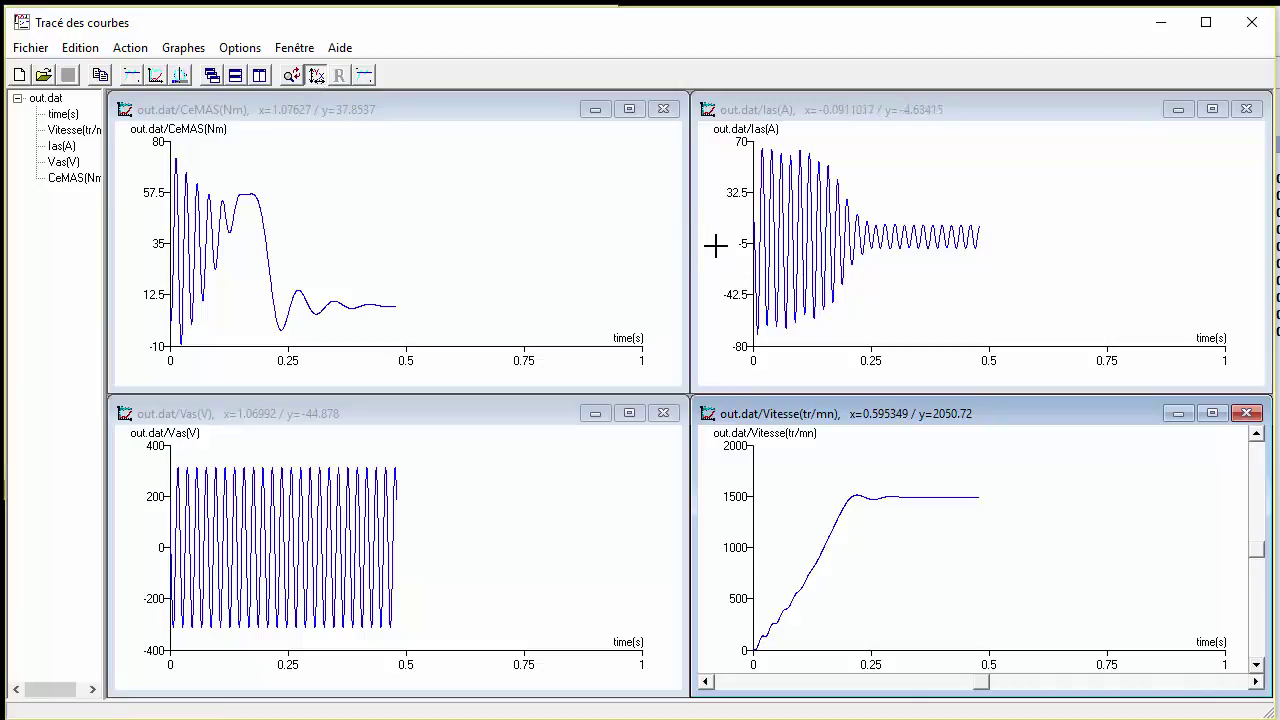
pyautogui.click(740, 183)
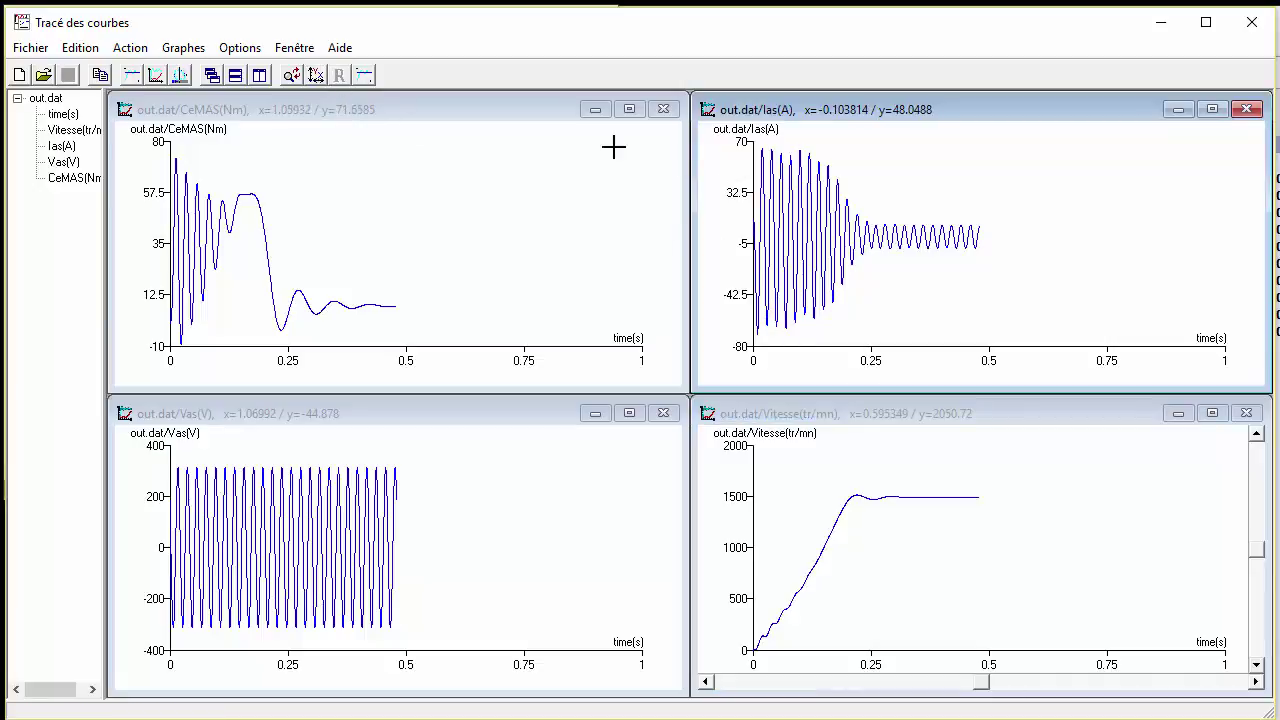
pyautogui.click(317, 77)
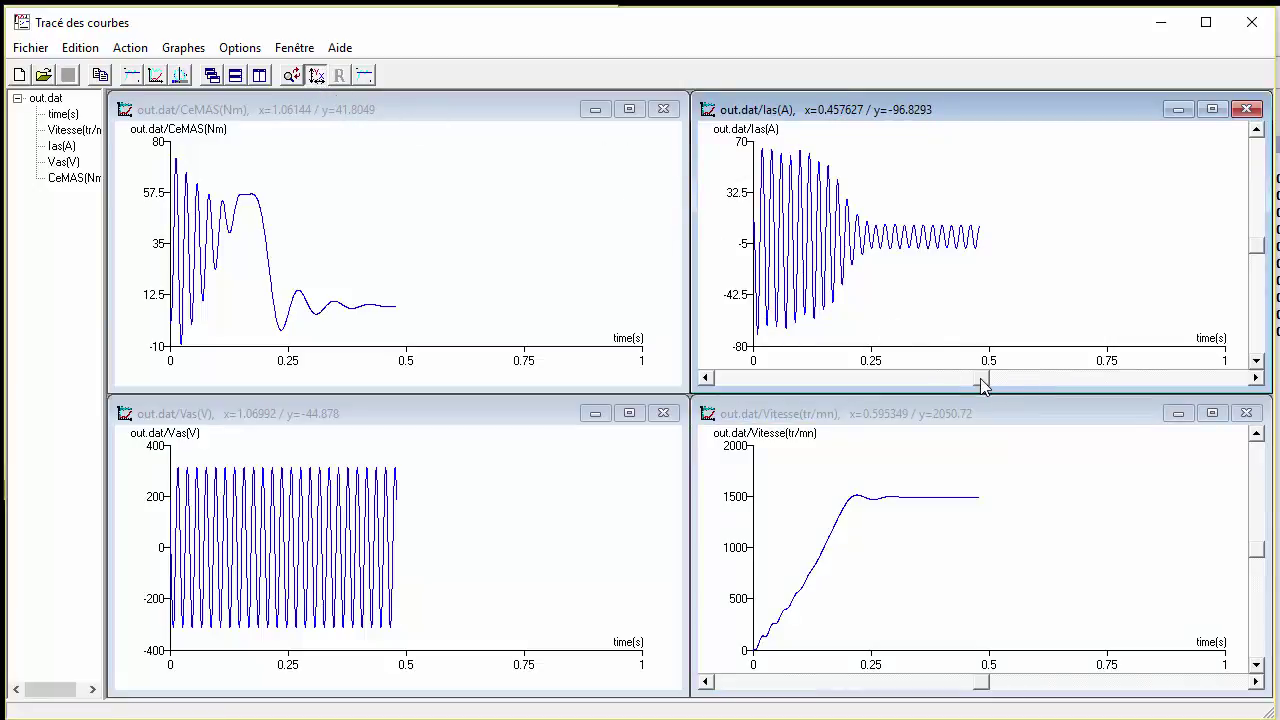
pyautogui.moveTo(980, 378)
pyautogui.mouseDown()
pyautogui.moveTo(914, 380)
pyautogui.moveTo(969, 378)
pyautogui.mouseUp()
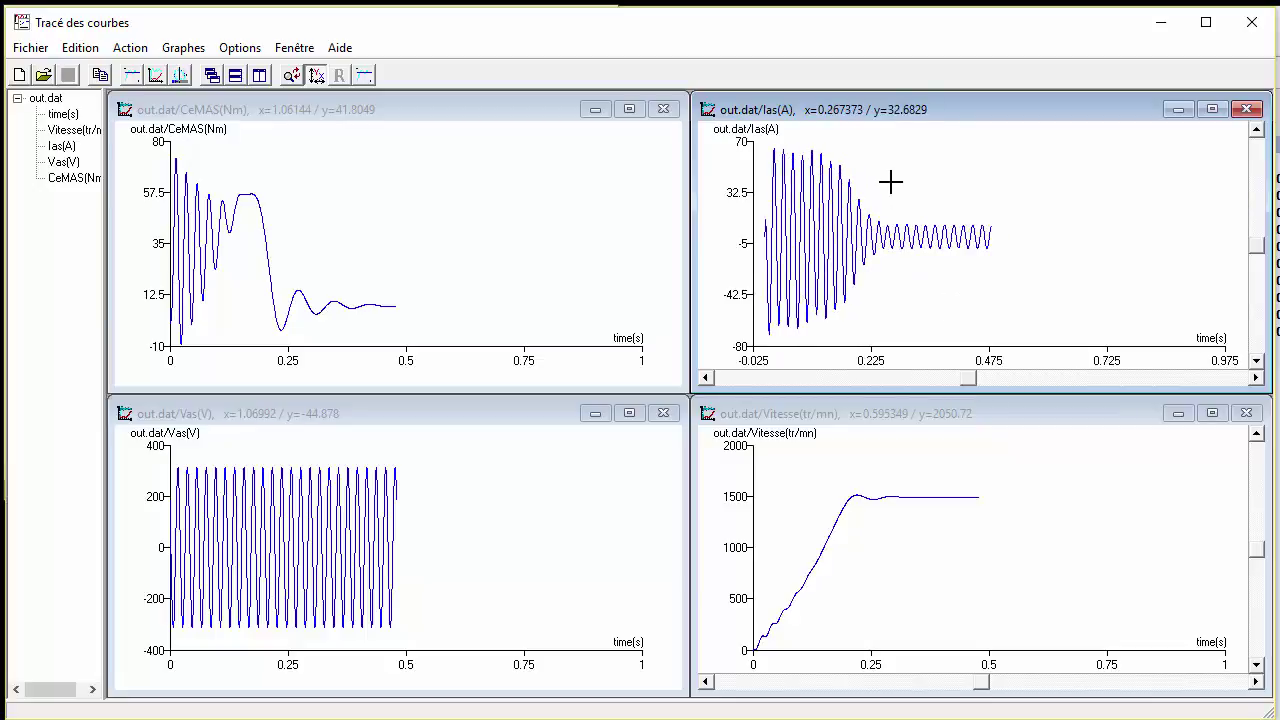
# Examine the steady-state oscillations of the Ias current up close, shifting along time, and restore the graph's full view.
pyautogui.moveTo(891, 181); pyautogui.dragTo(922, 309)
pyautogui.moveTo(894, 377)
pyautogui.mouseDown()
pyautogui.moveTo(750, 388)
pyautogui.moveTo(915, 381)
pyautogui.mouseUp()
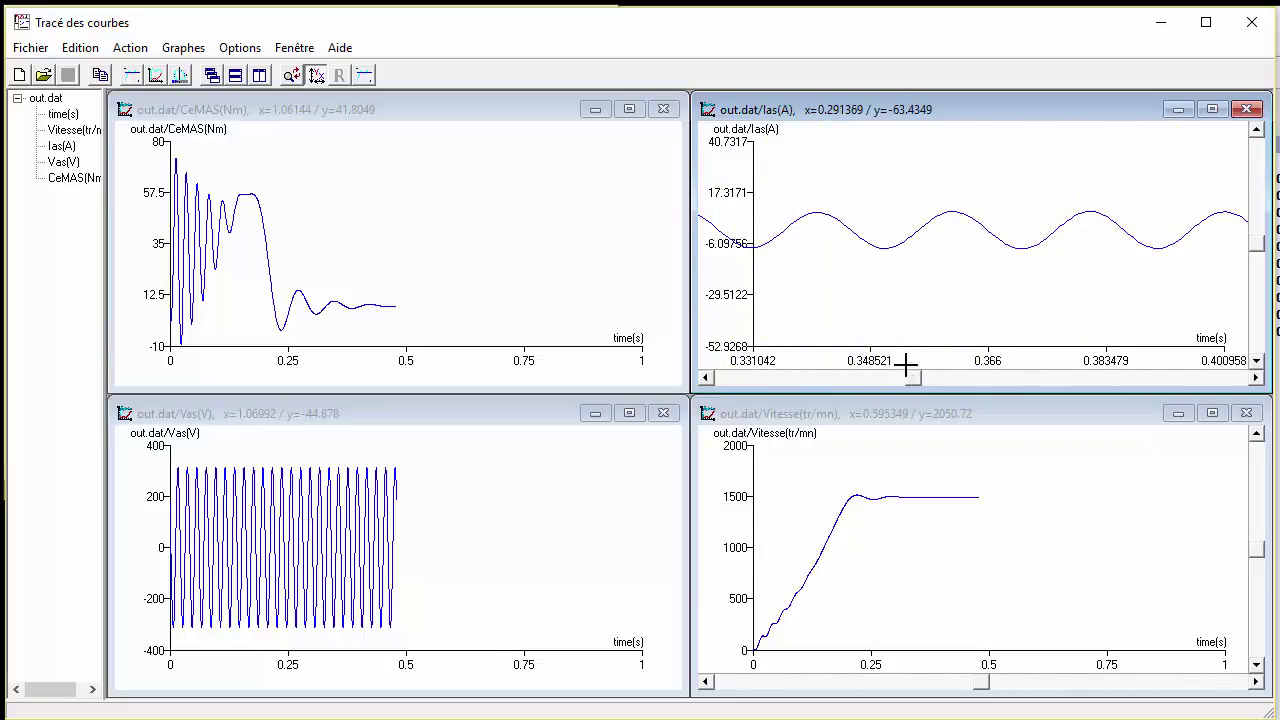
pyautogui.moveTo(894, 200); pyautogui.dragTo(986, 286)
pyautogui.rightClick(966, 291)
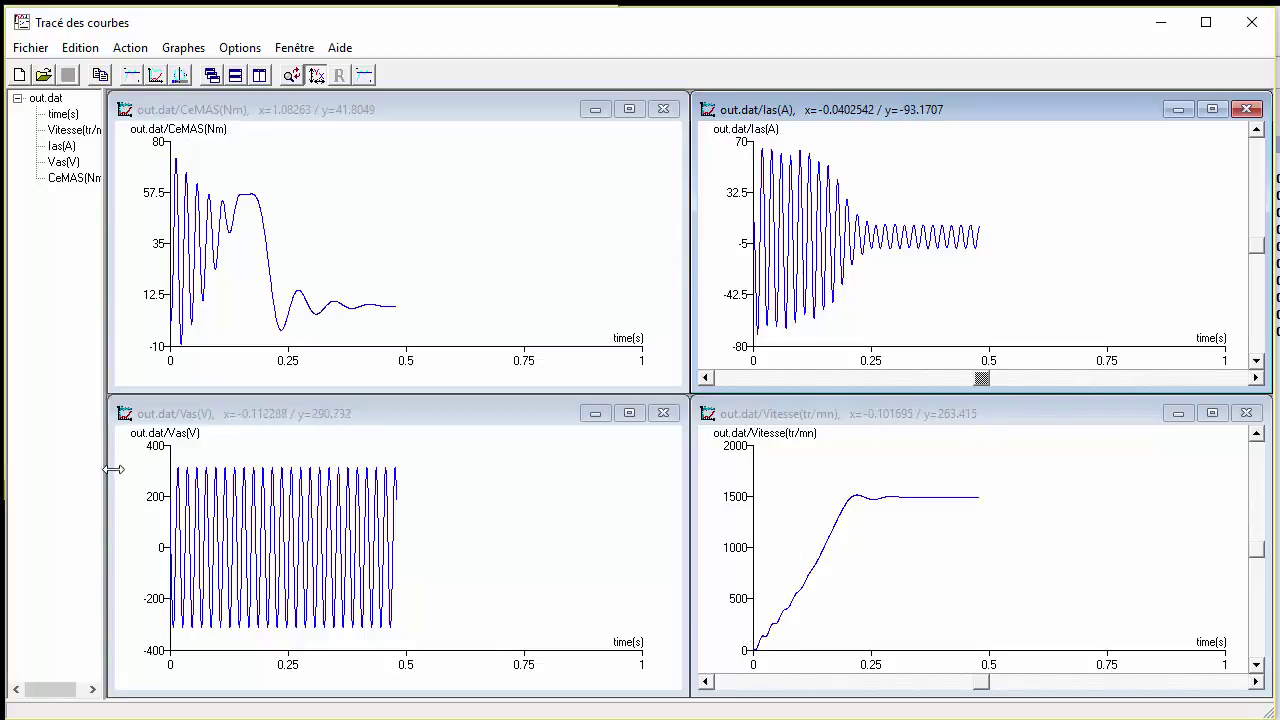
# Examine the amplitude and period of the Vas voltage sine wave up close, and restore the graph's full view.
pyautogui.moveTo(172, 456); pyautogui.dragTo(230, 643)
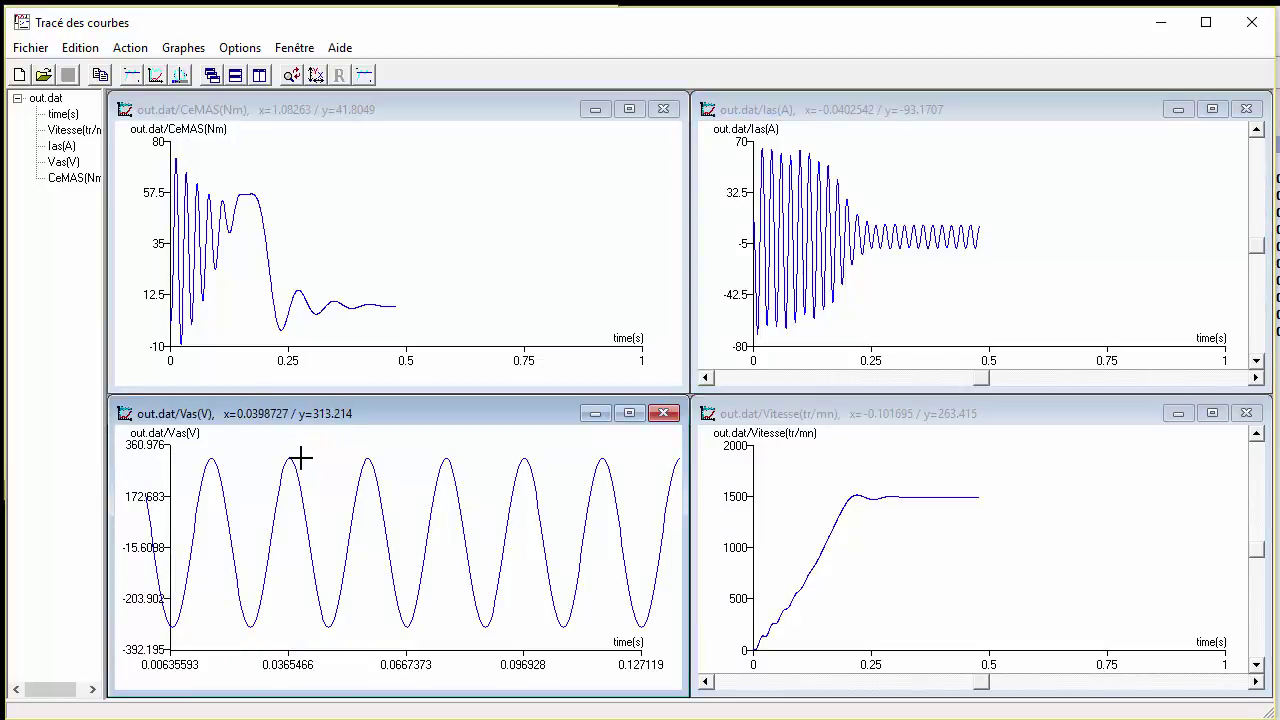
pyautogui.moveTo(281, 450); pyautogui.dragTo(398, 598)
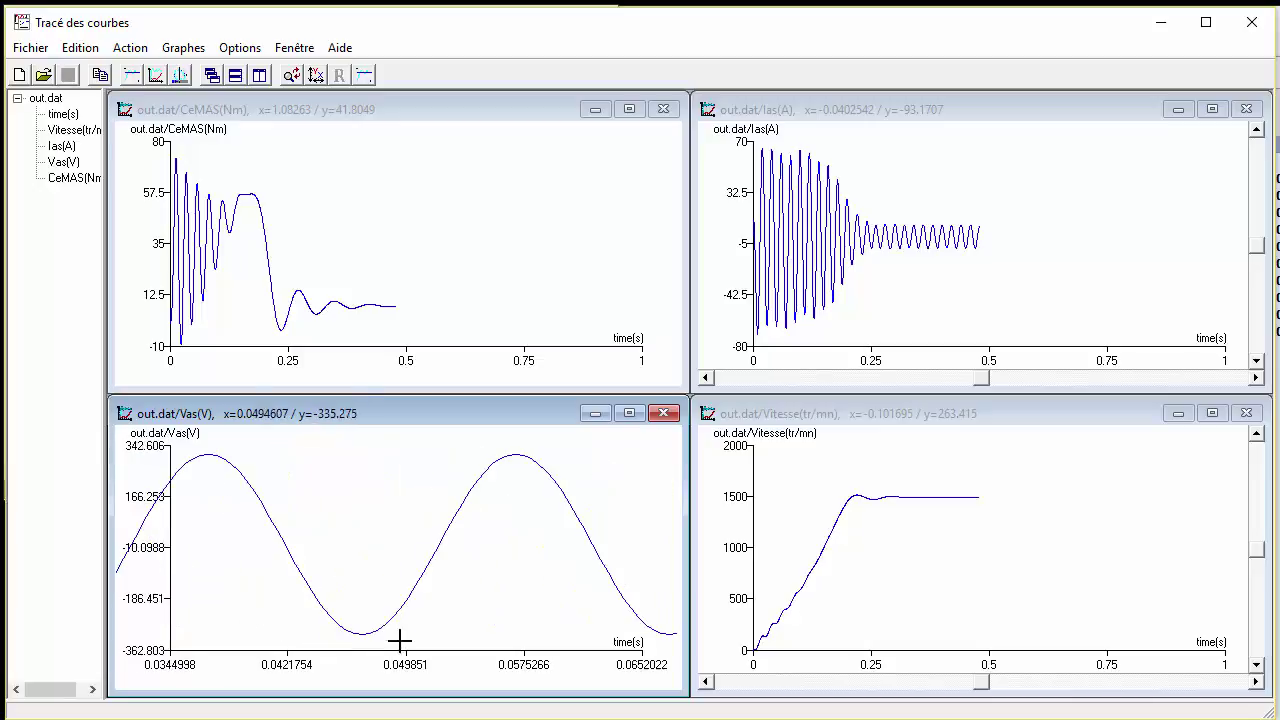
pyautogui.rightClick(216, 454)
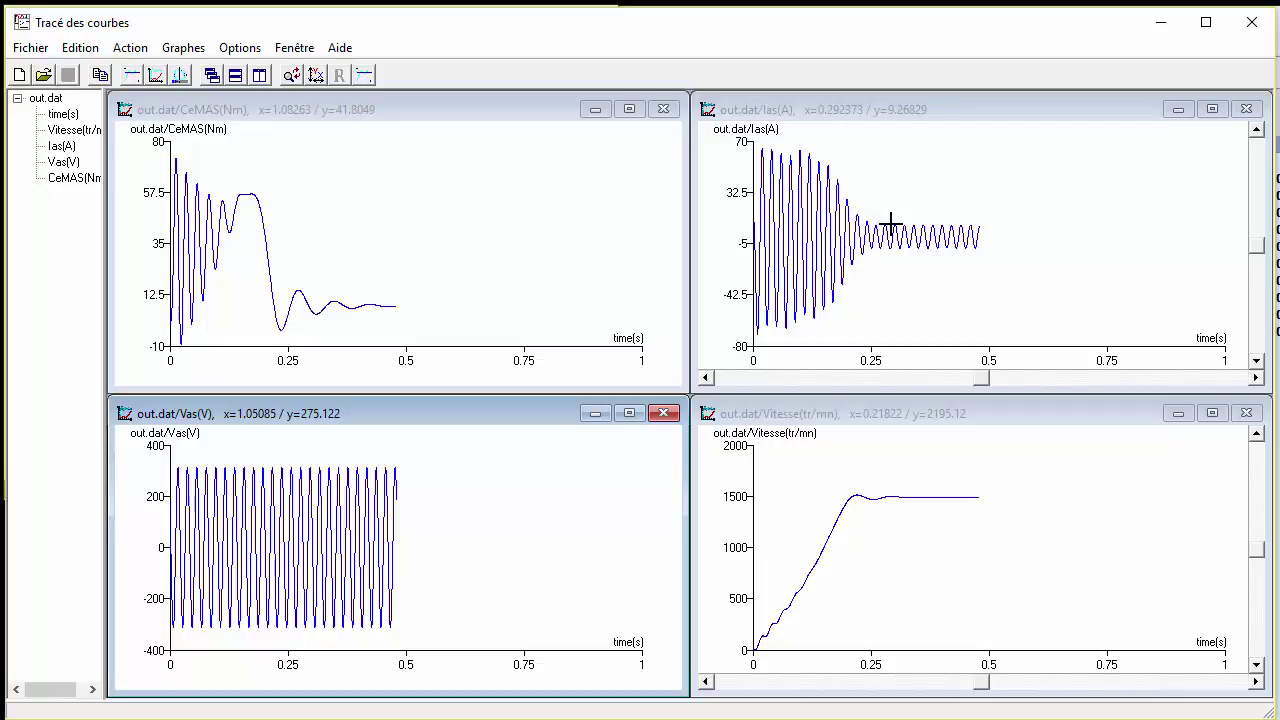
# Examine a steady-state peak of the Ias current and the initial ripples of the speed curve, restoring each graph's full view.
pyautogui.moveTo(897, 217); pyautogui.dragTo(929, 280)
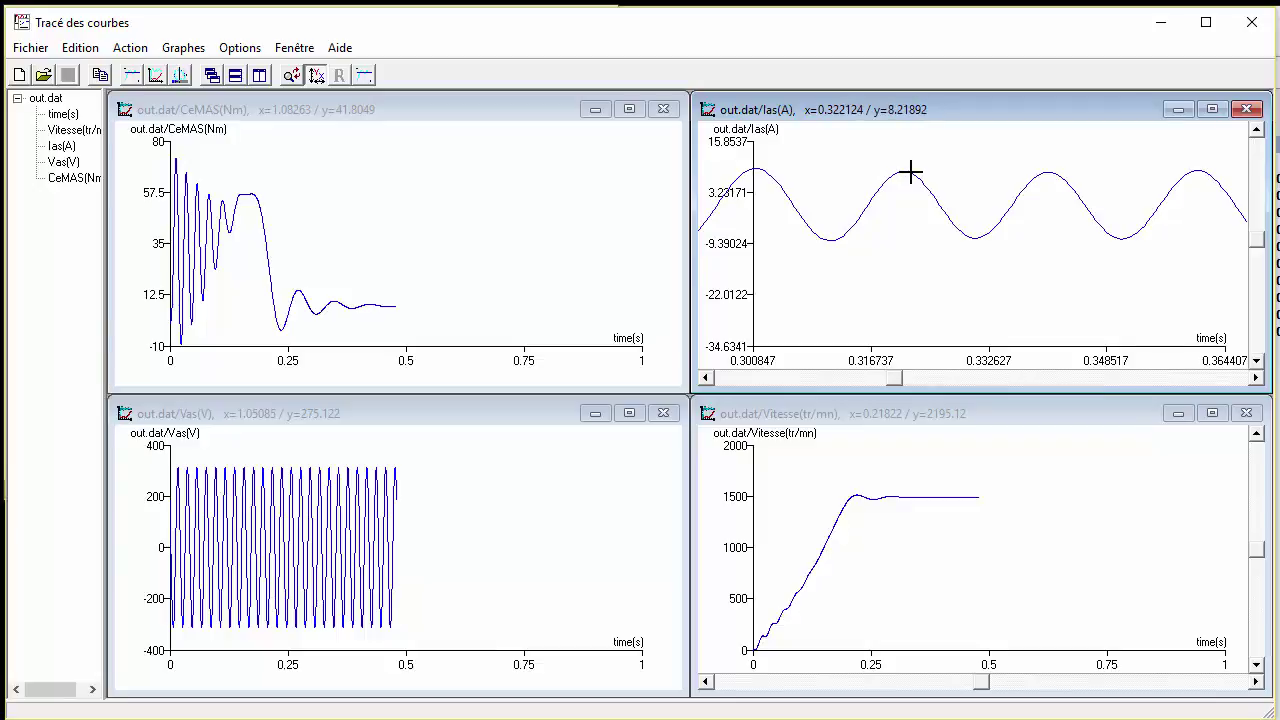
pyautogui.moveTo(874, 165); pyautogui.dragTo(940, 206)
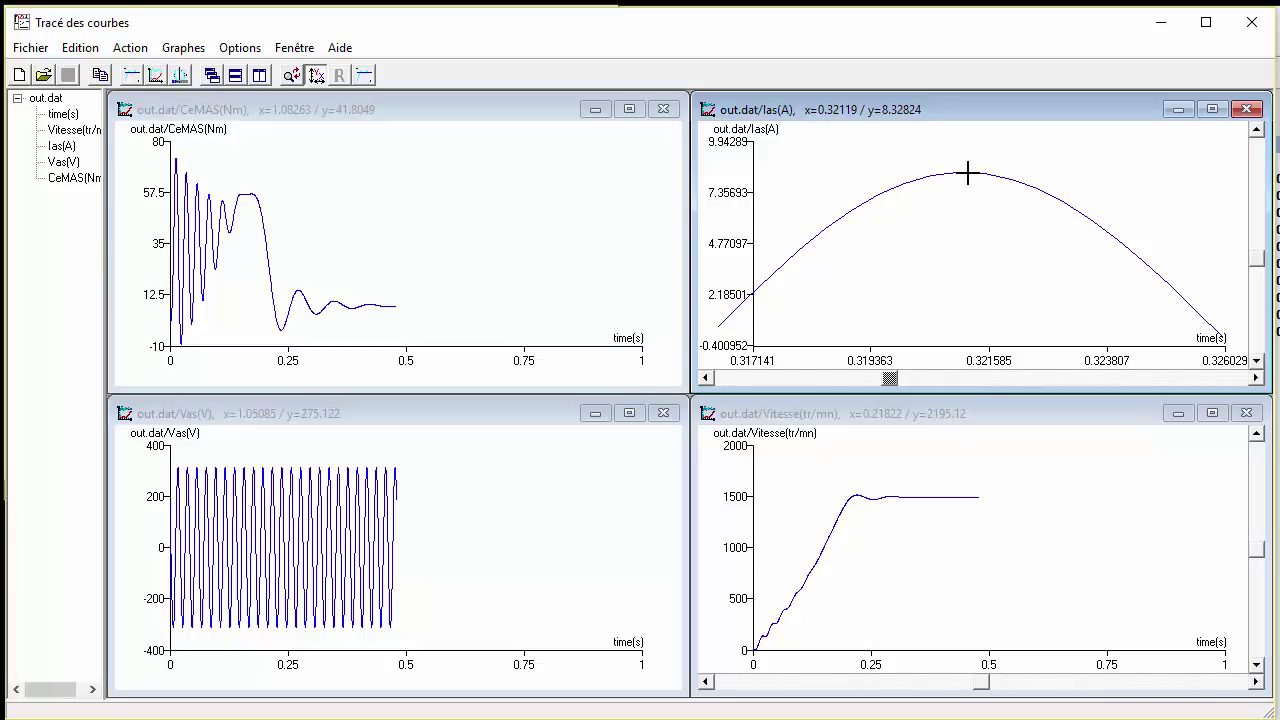
pyautogui.rightClick(979, 184)
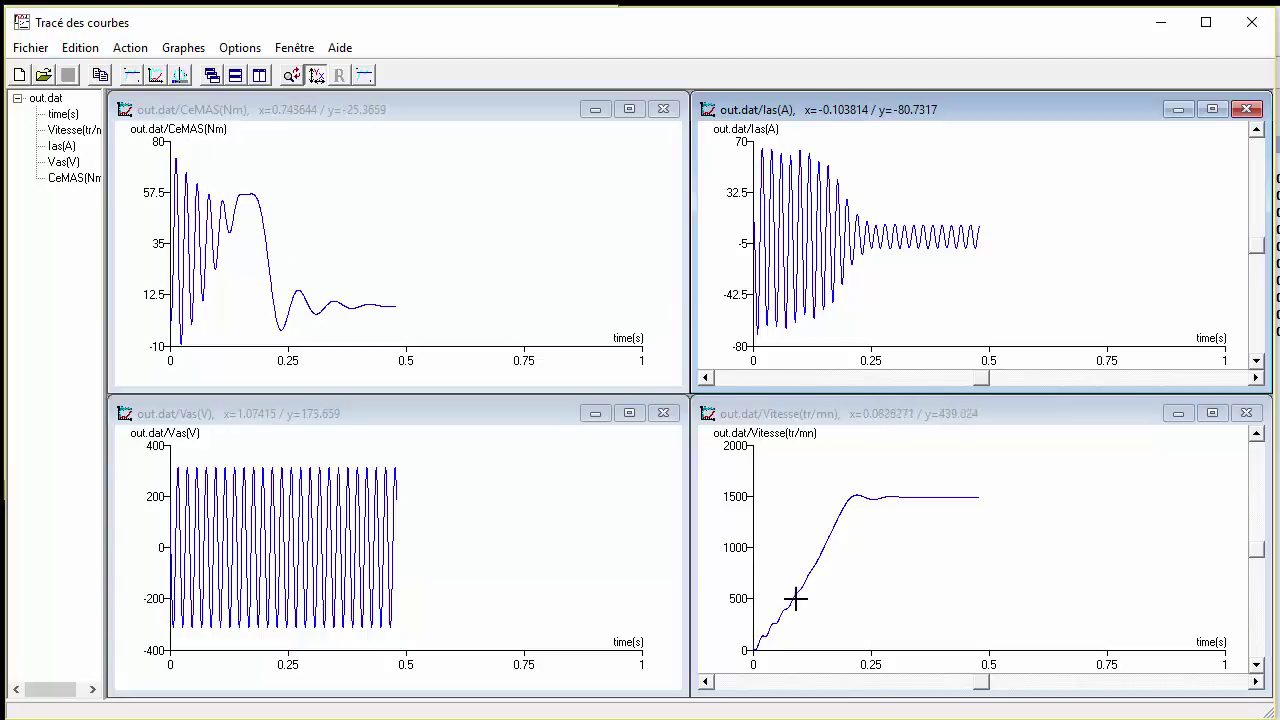
pyautogui.moveTo(750, 575); pyautogui.dragTo(815, 667)
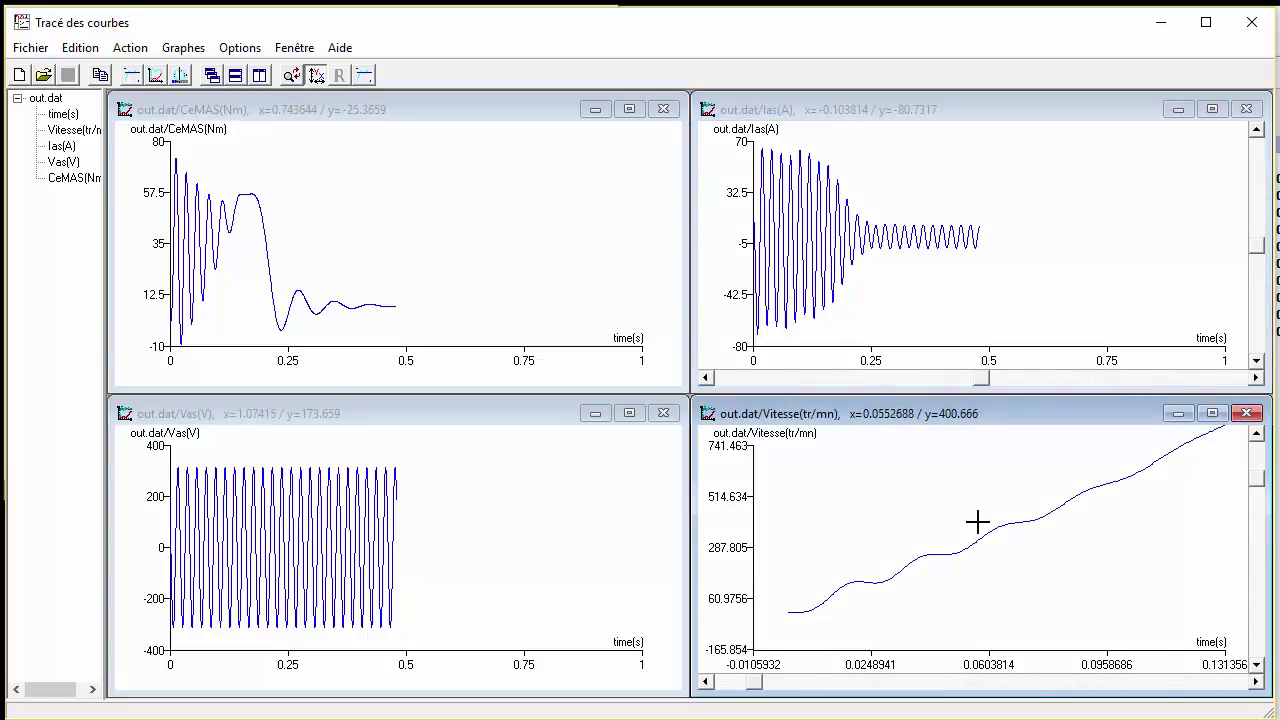
pyautogui.rightClick(911, 517)
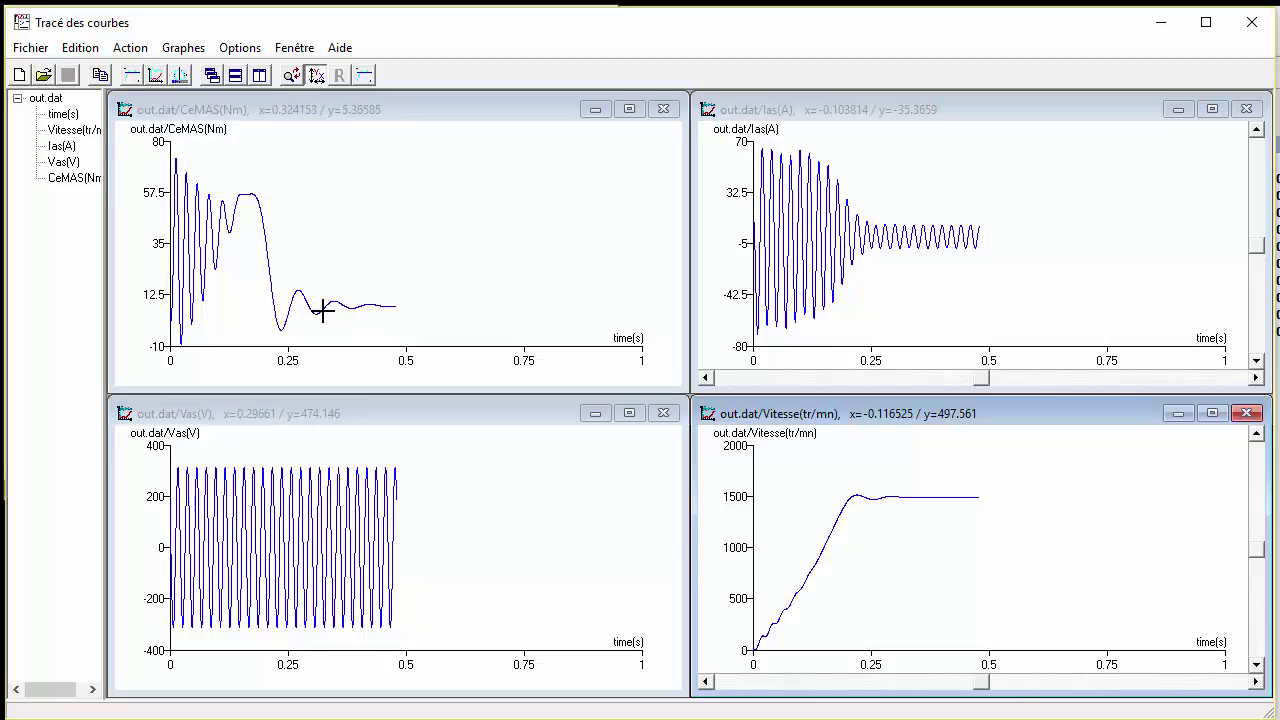
# Close the curves window and add Cr MAS to the simulation's output quantities.
pyautogui.click(1251, 22)
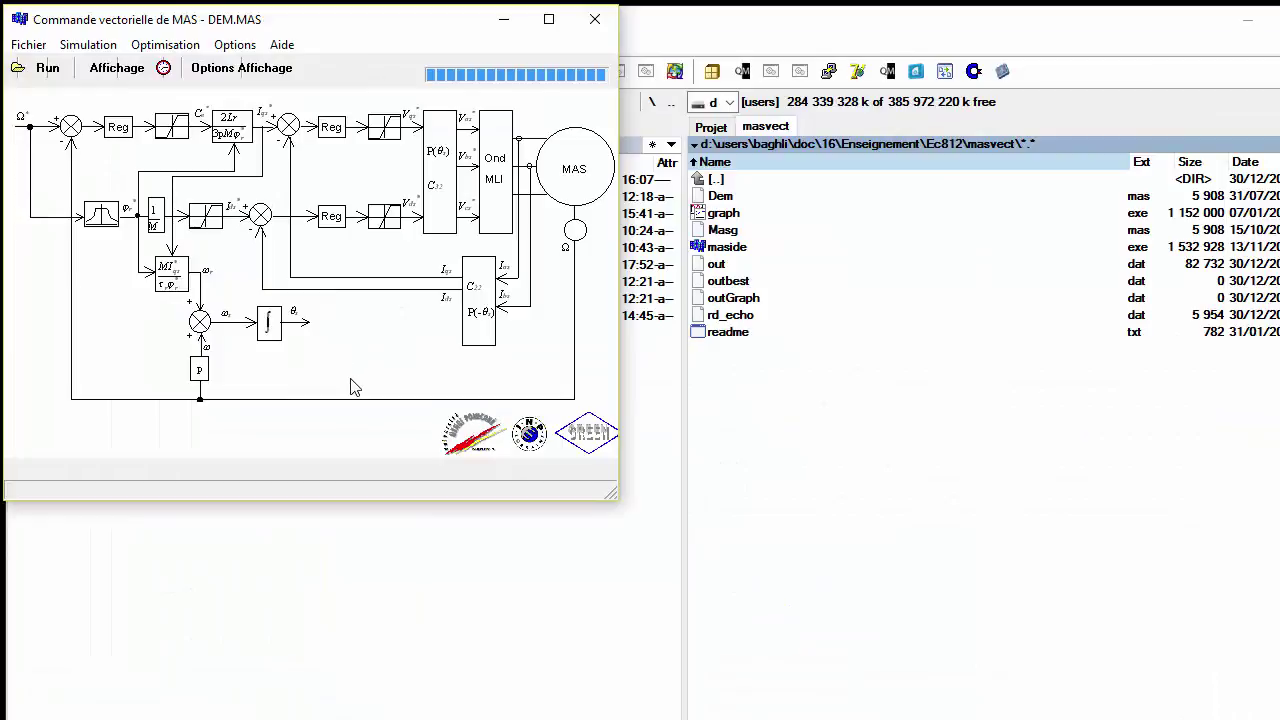
pyautogui.click(238, 76)
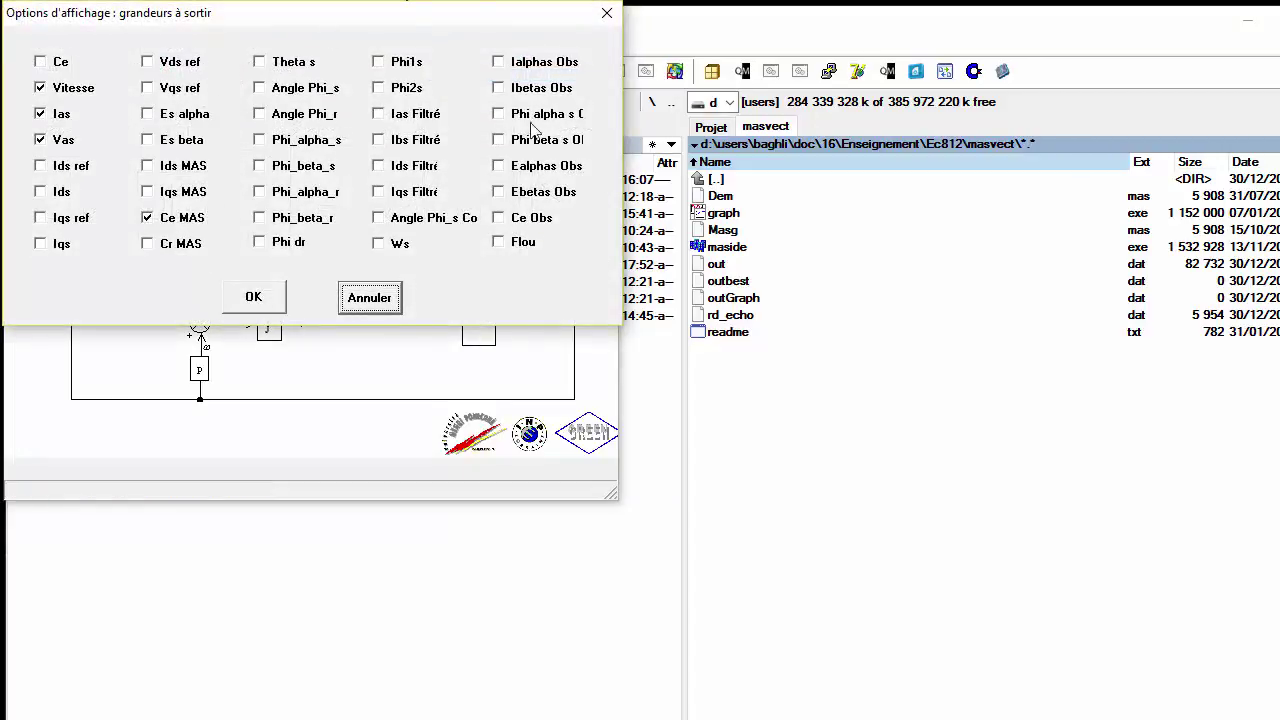
pyautogui.click(148, 245)
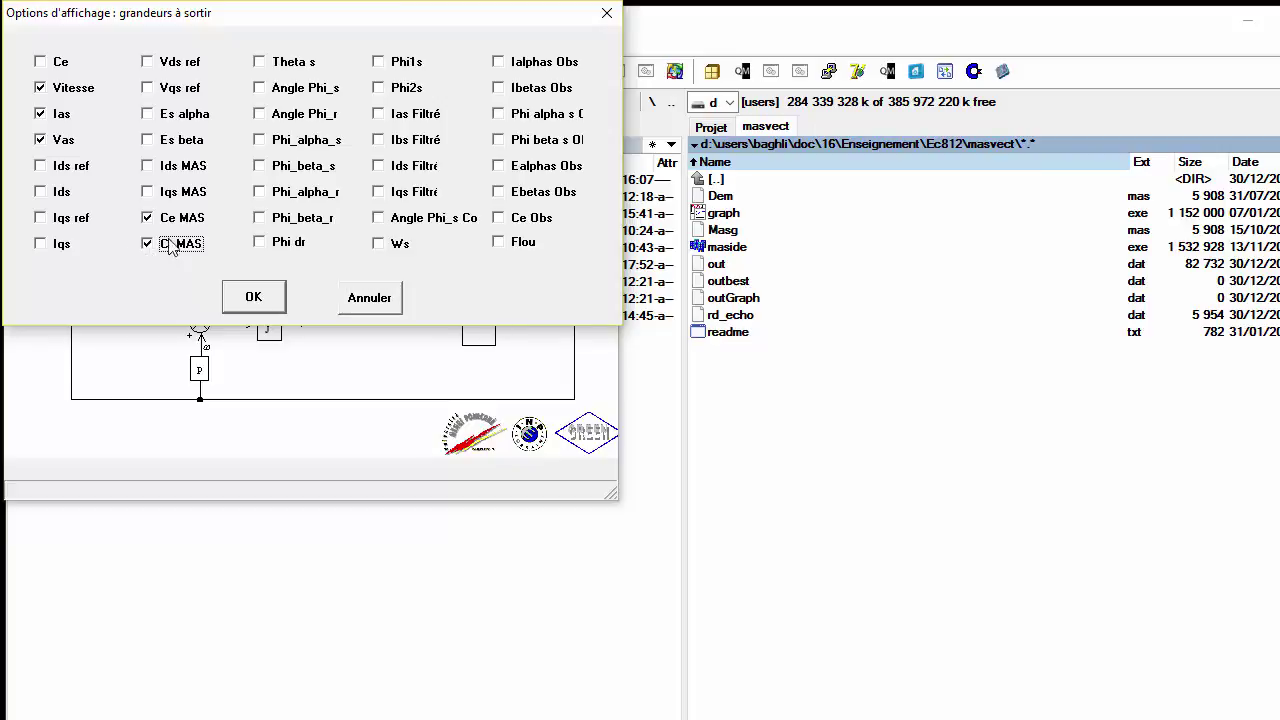
pyautogui.click(252, 297)
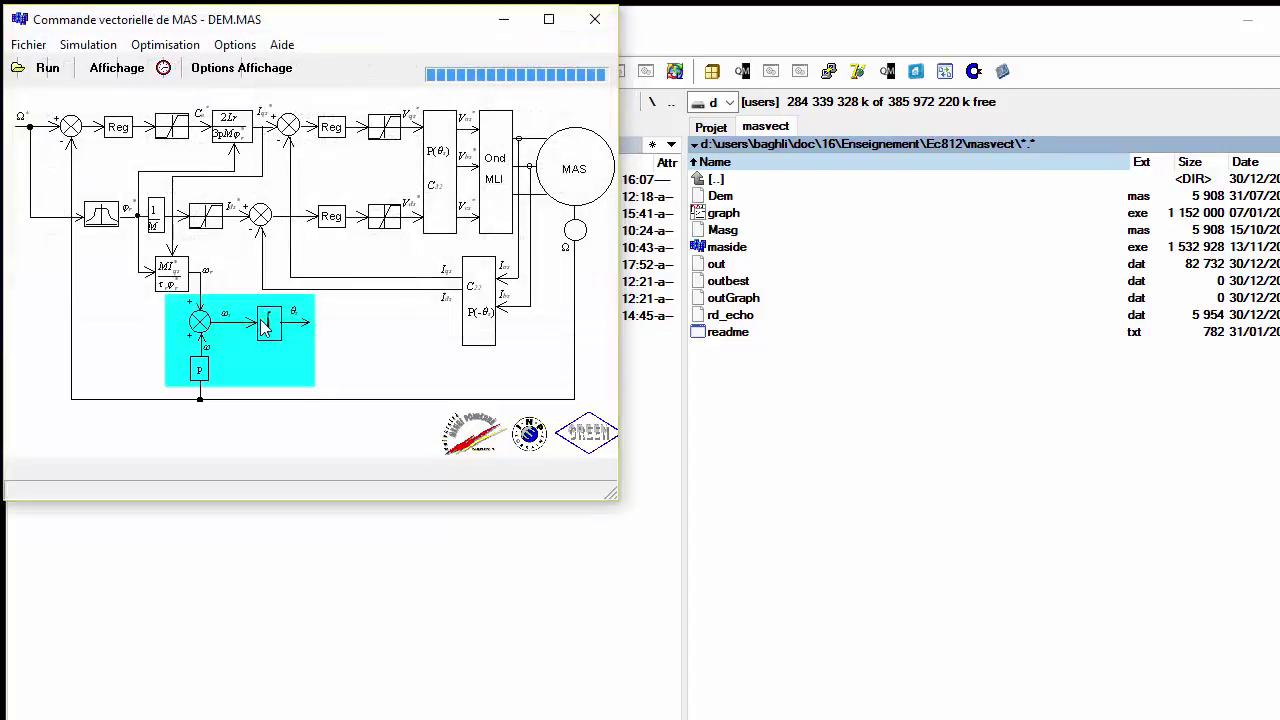
# Rerun the DEM.MAS simulation, move the new curves window to fill the screen, and tile its five graphs.
pyautogui.click(48, 70)
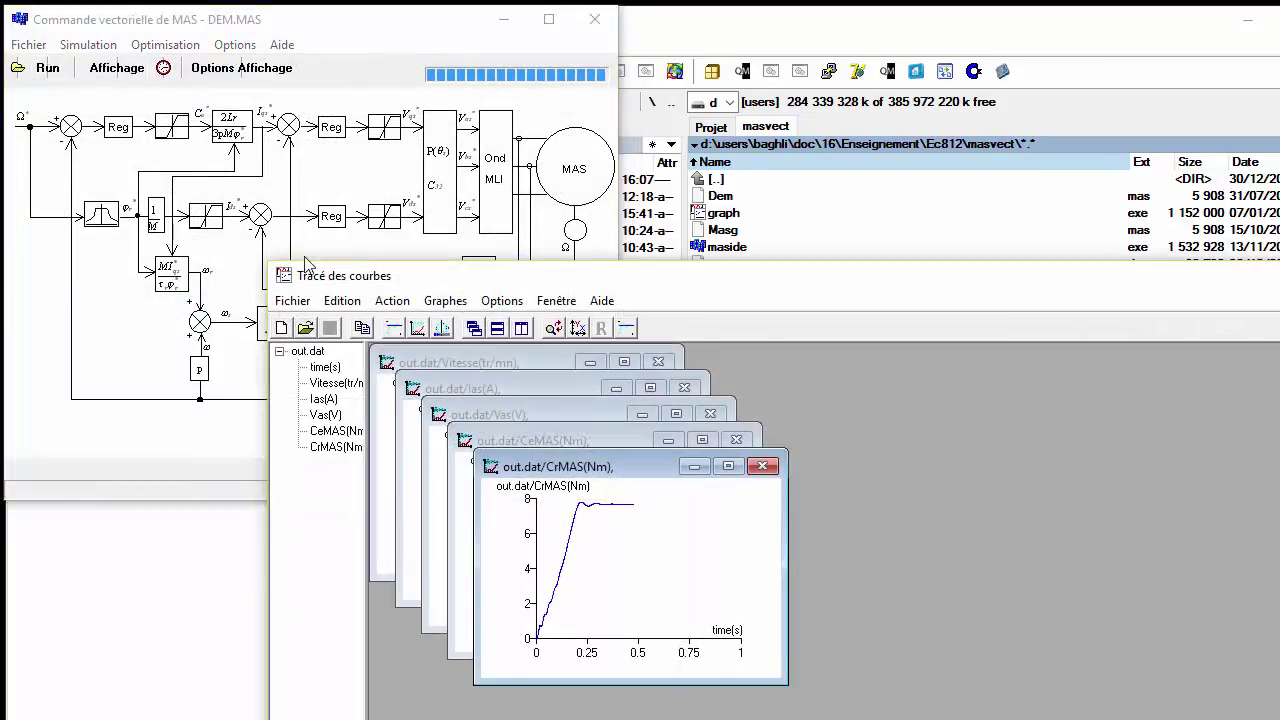
pyautogui.moveTo(343, 285); pyautogui.dragTo(80, 32)
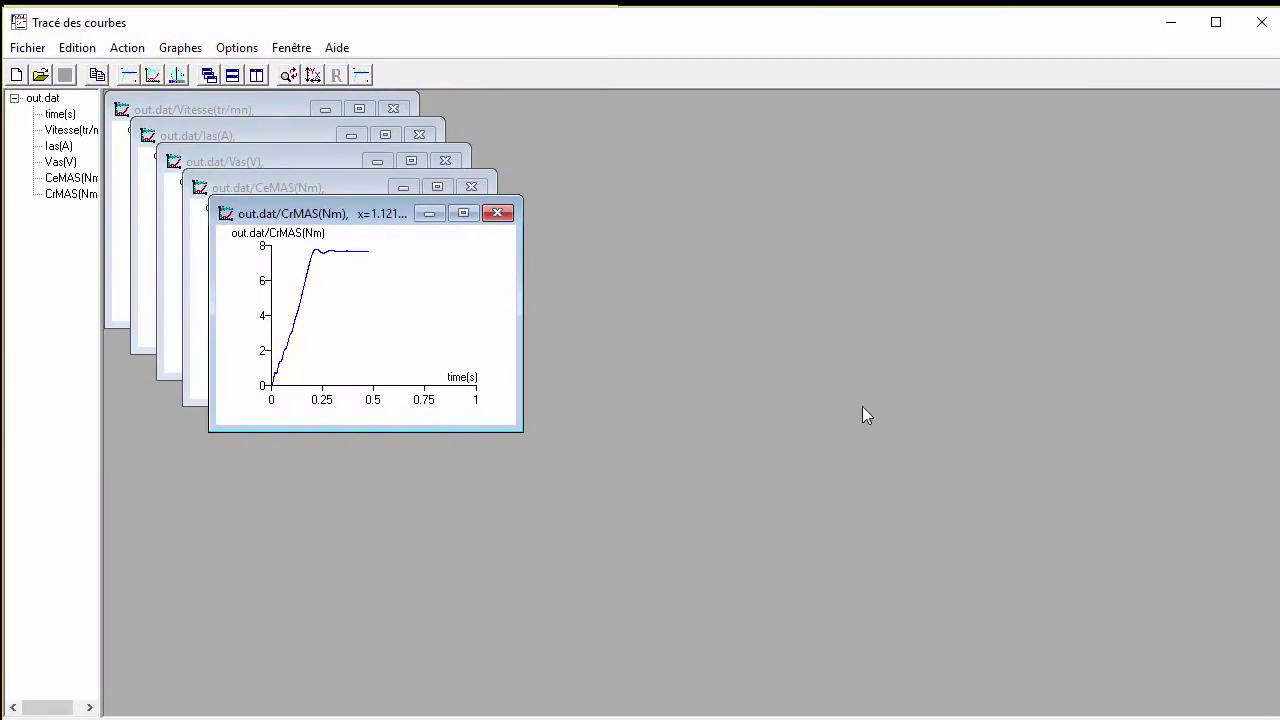
pyautogui.click(258, 76)
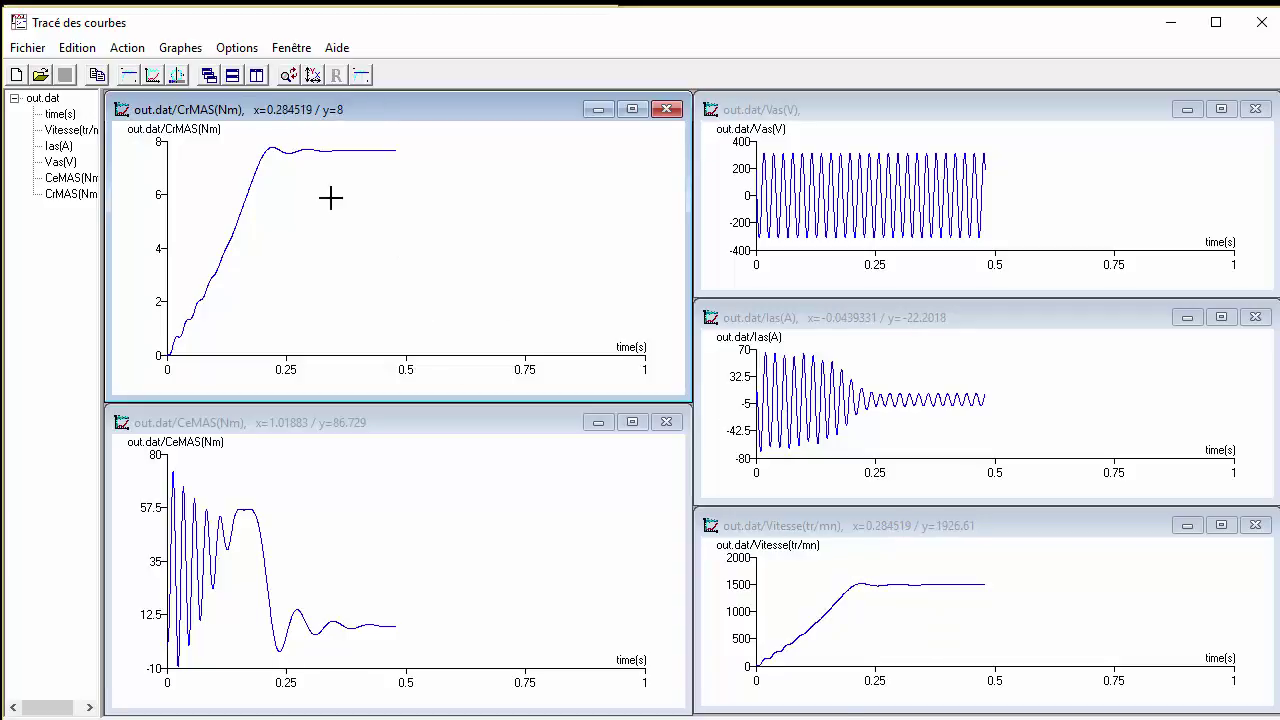
# Close the separate CrMAS graph, retile the remaining four, and overlay the CrMAS curve on the CeMAS graph.
pyautogui.click(666, 108)
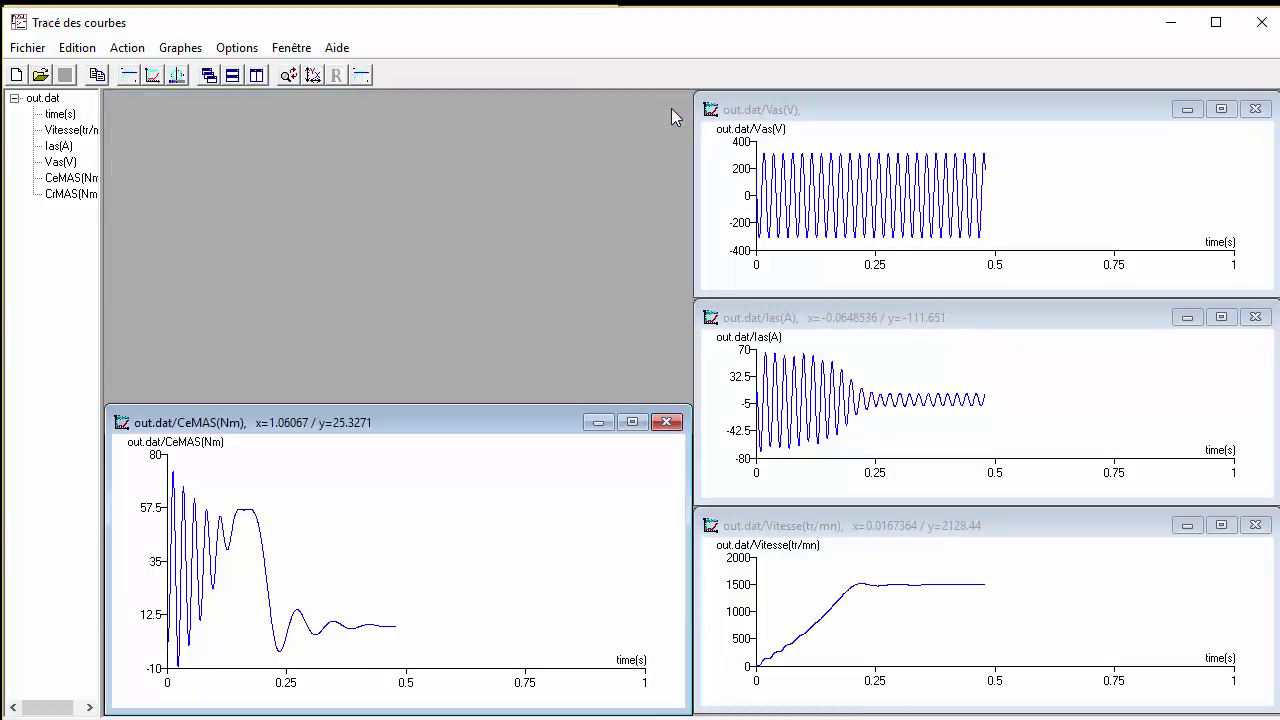
pyautogui.click(264, 78)
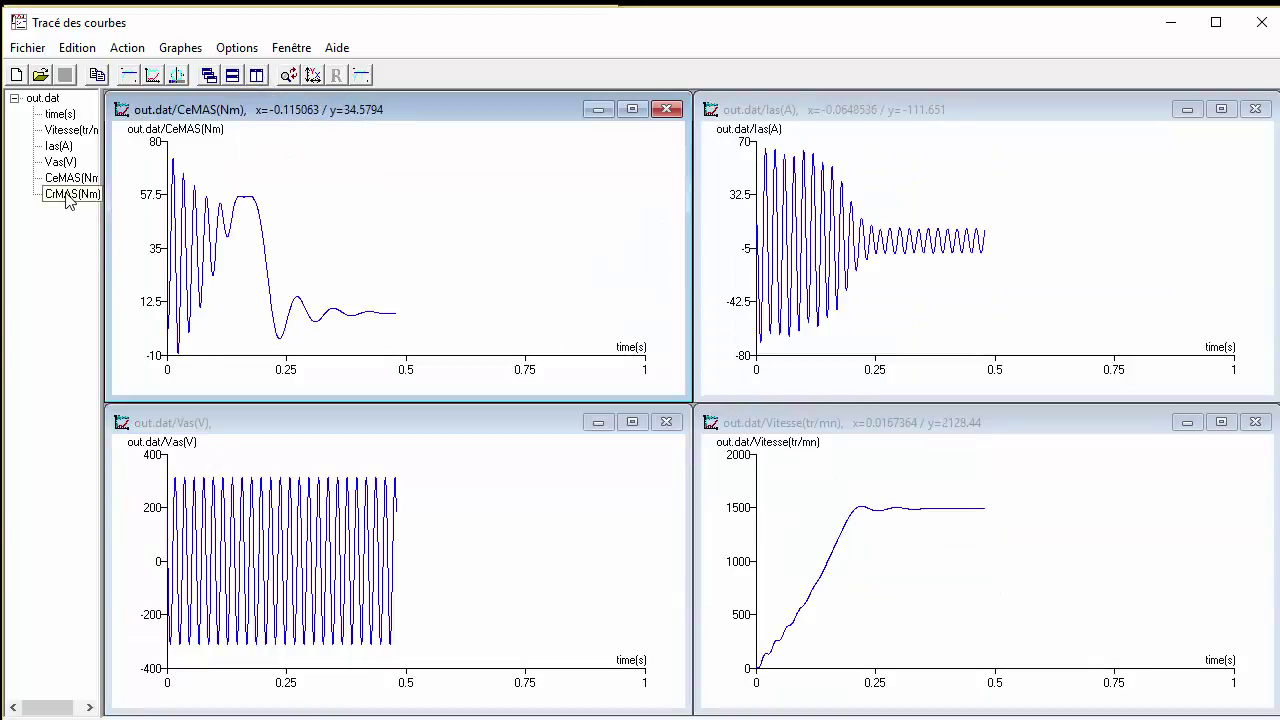
pyautogui.moveTo(72, 203); pyautogui.dragTo(220, 212)
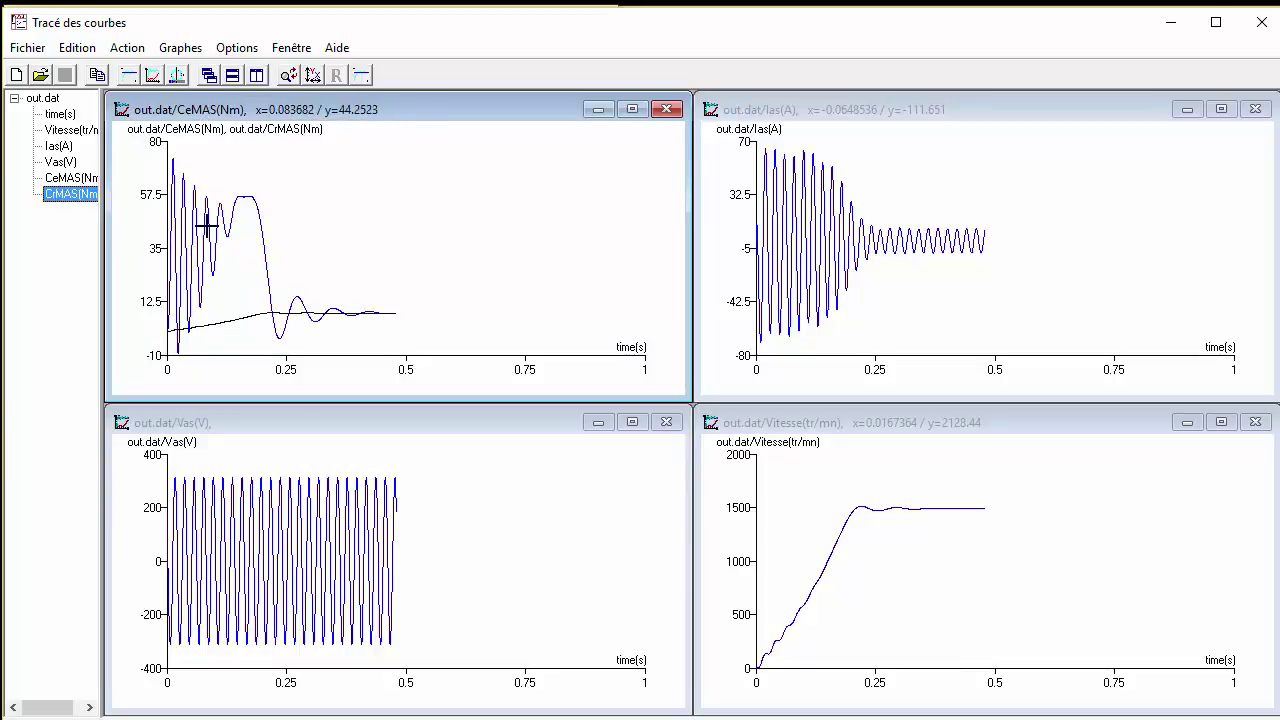
# Compare the CeMAS and CrMAS torque curves up close where they converge, and restore the graph's full view.
pyautogui.moveTo(409, 344); pyautogui.dragTo(114, 248)
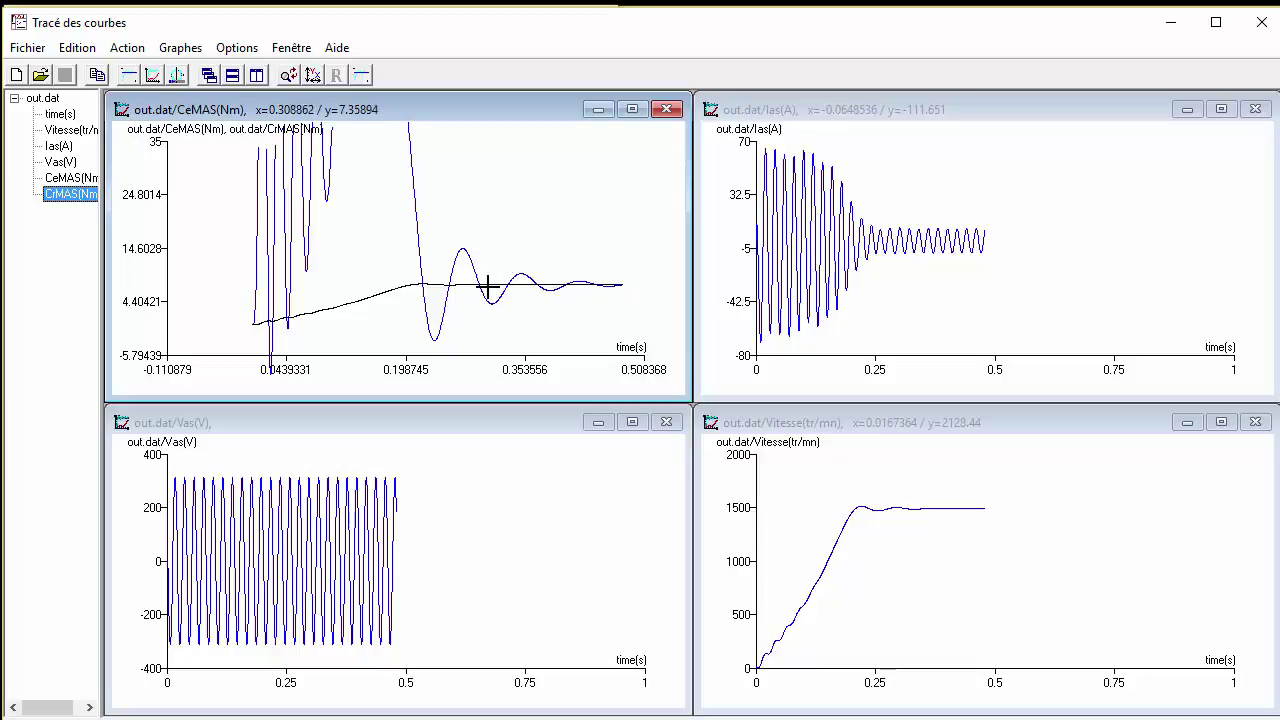
pyautogui.rightClick(512, 214)
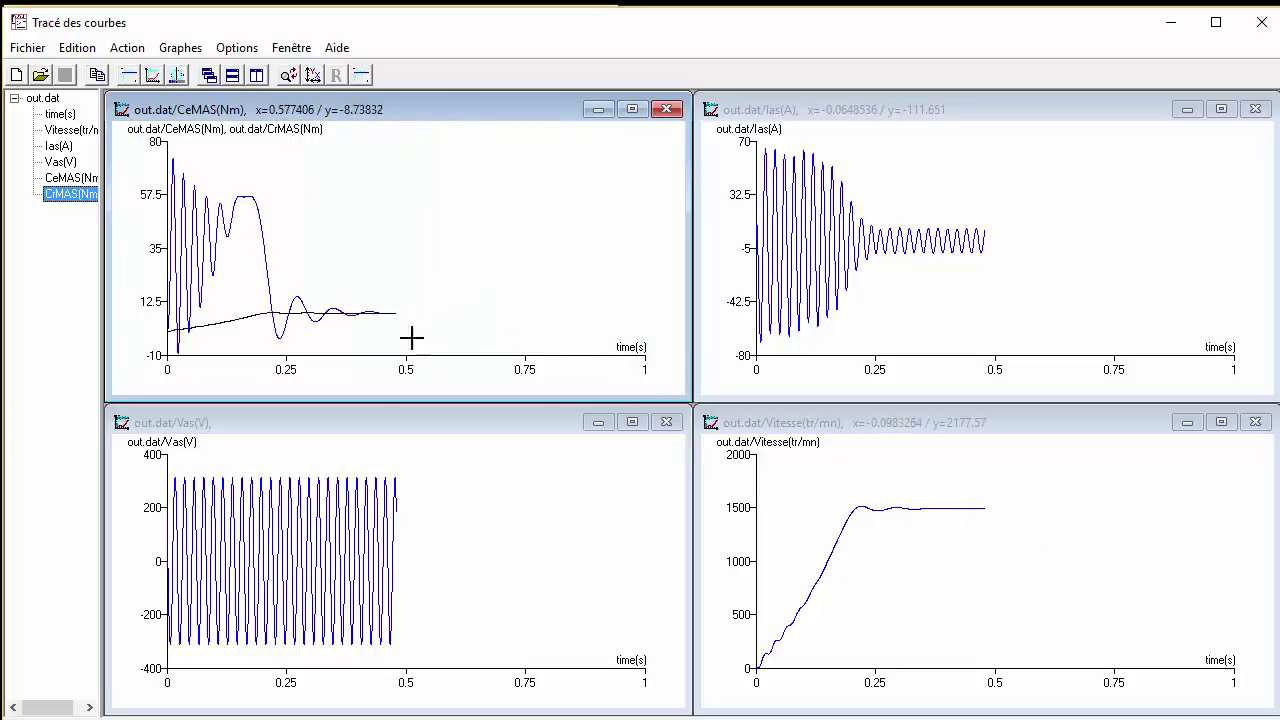
# Inspect the end of the overlaid CeMAS and CrMAS curves, restore the full view, and close the curves window.
pyautogui.moveTo(354, 293); pyautogui.dragTo(416, 342)
pyautogui.rightClick(468, 230)
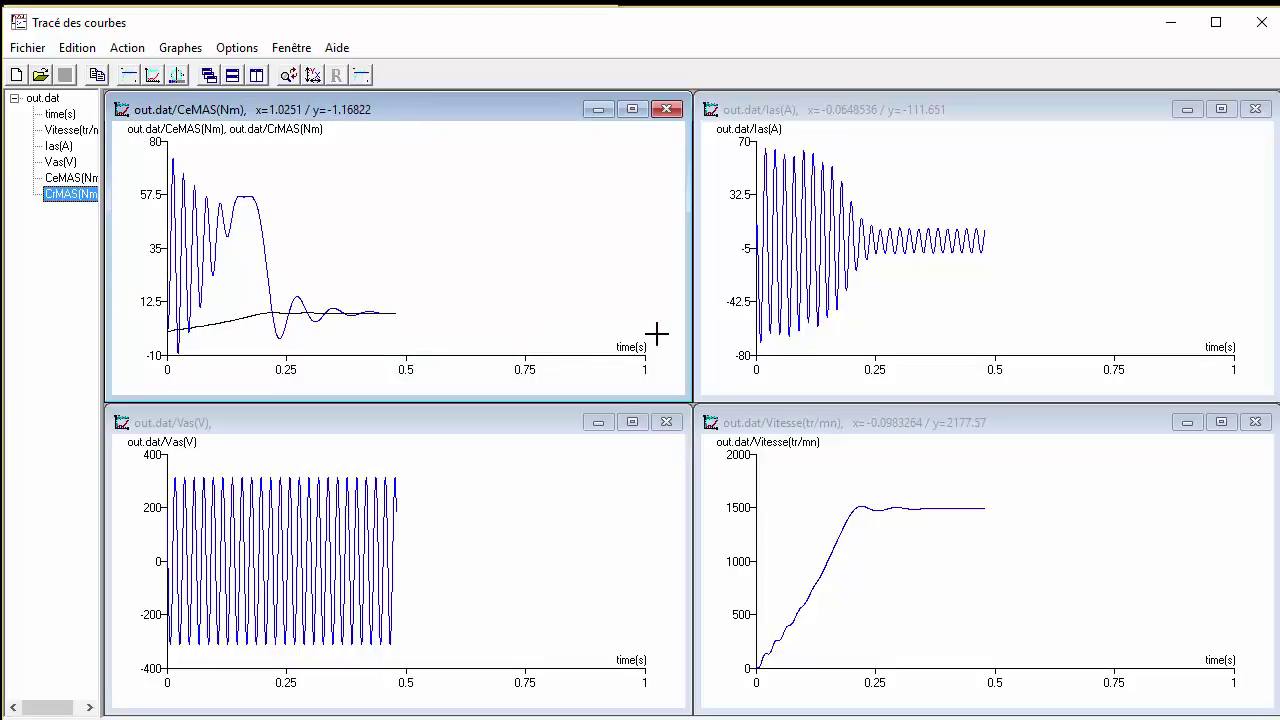
pyautogui.click(1260, 22)
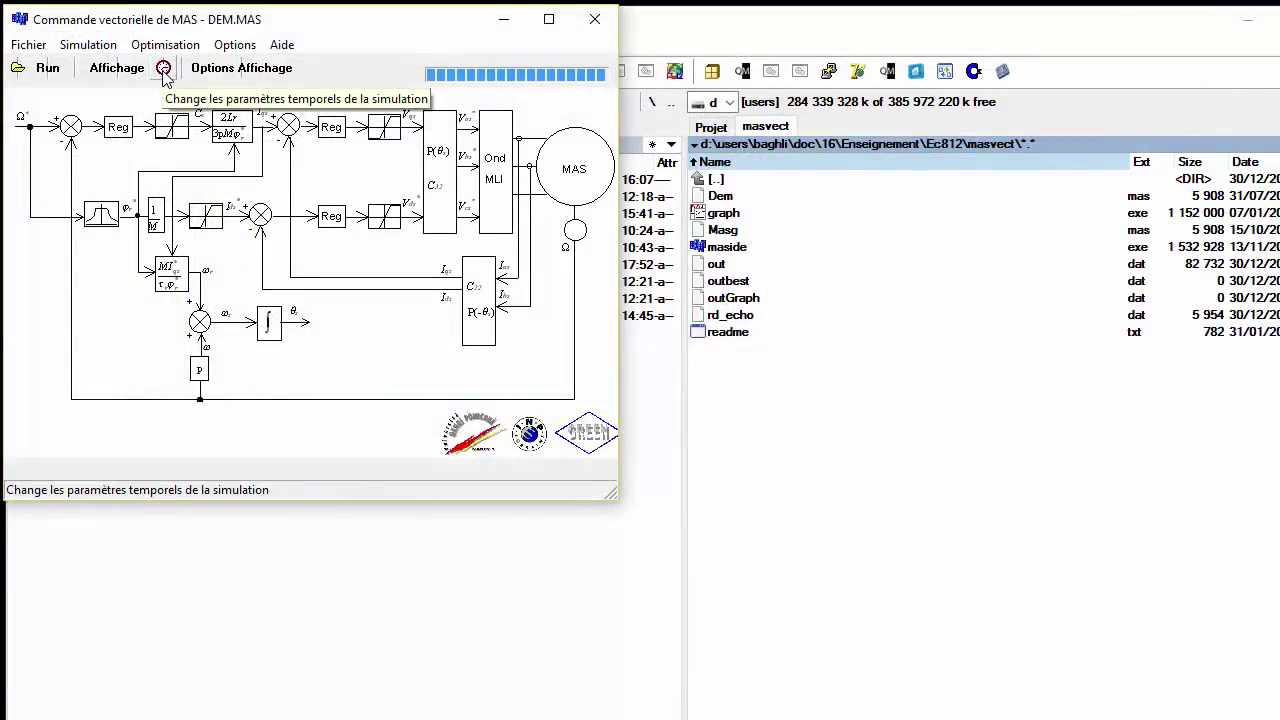
# Set the simulation end time tf to 1 s in the time parameters and rerun the simulation.
pyautogui.click(164, 70)
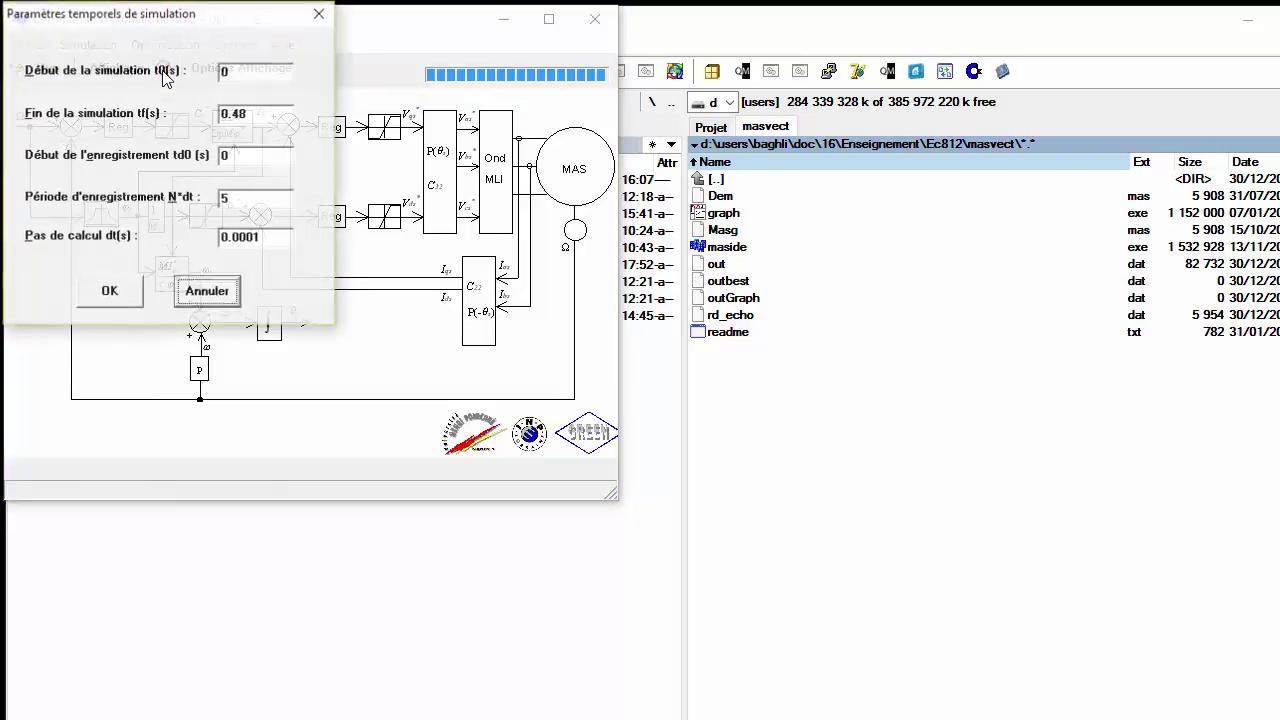
pyautogui.click(258, 113)
pyautogui.moveTo(258, 113); pyautogui.dragTo(199, 110)
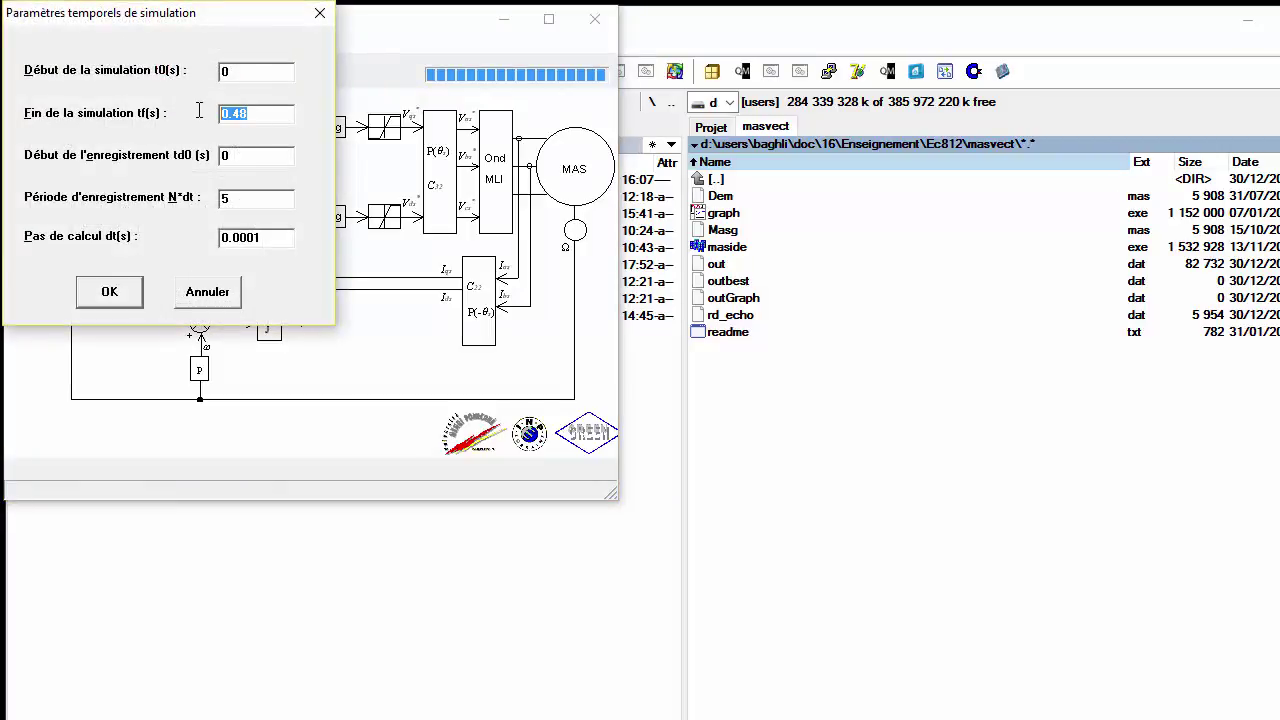
pyautogui.write('1')
pyautogui.click(109, 292)
pyautogui.click(47, 72)
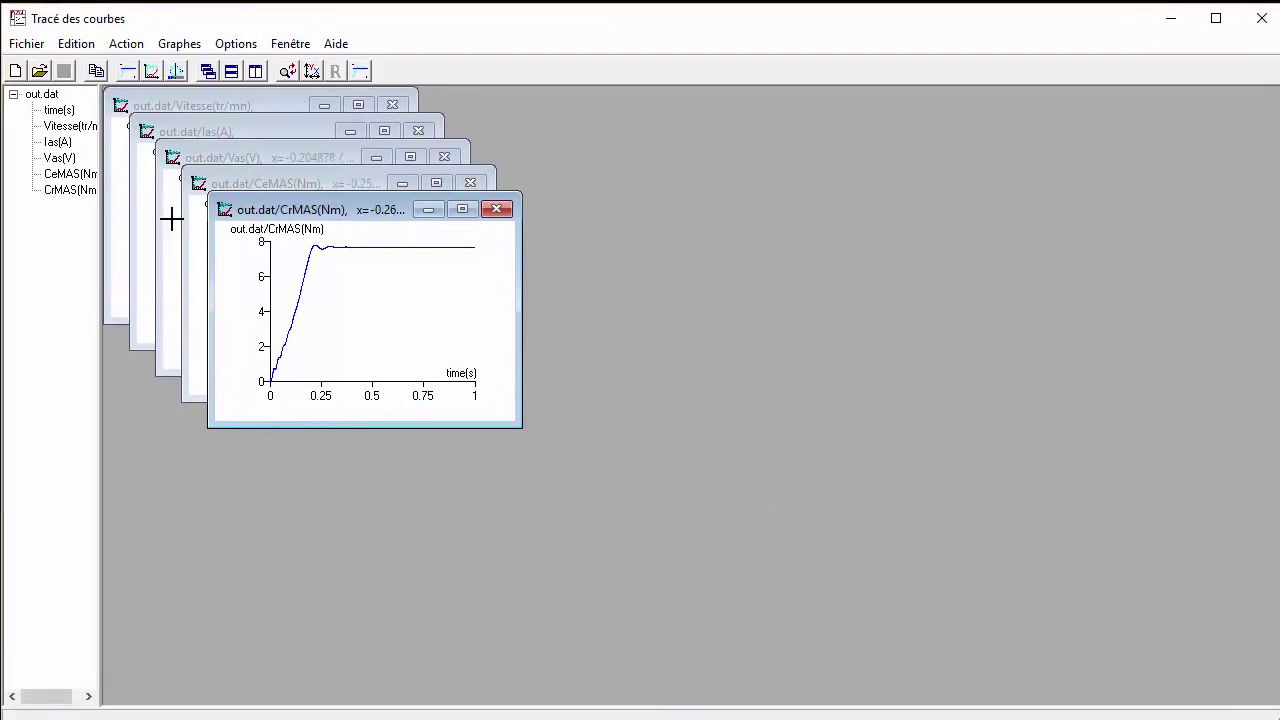
# Tile the four graphs without the separate CrMAS one, and add the CrMAS curve to the CeMAS graph.
pyautogui.click(499, 210)
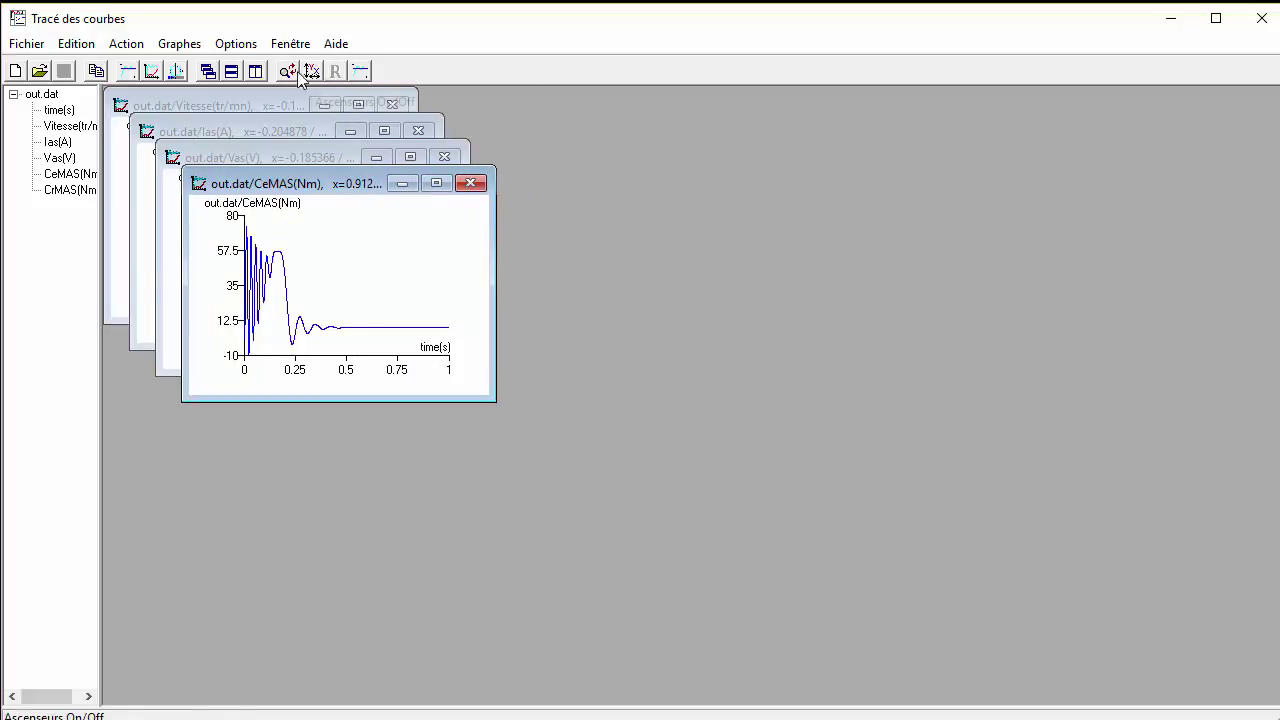
pyautogui.click(256, 71)
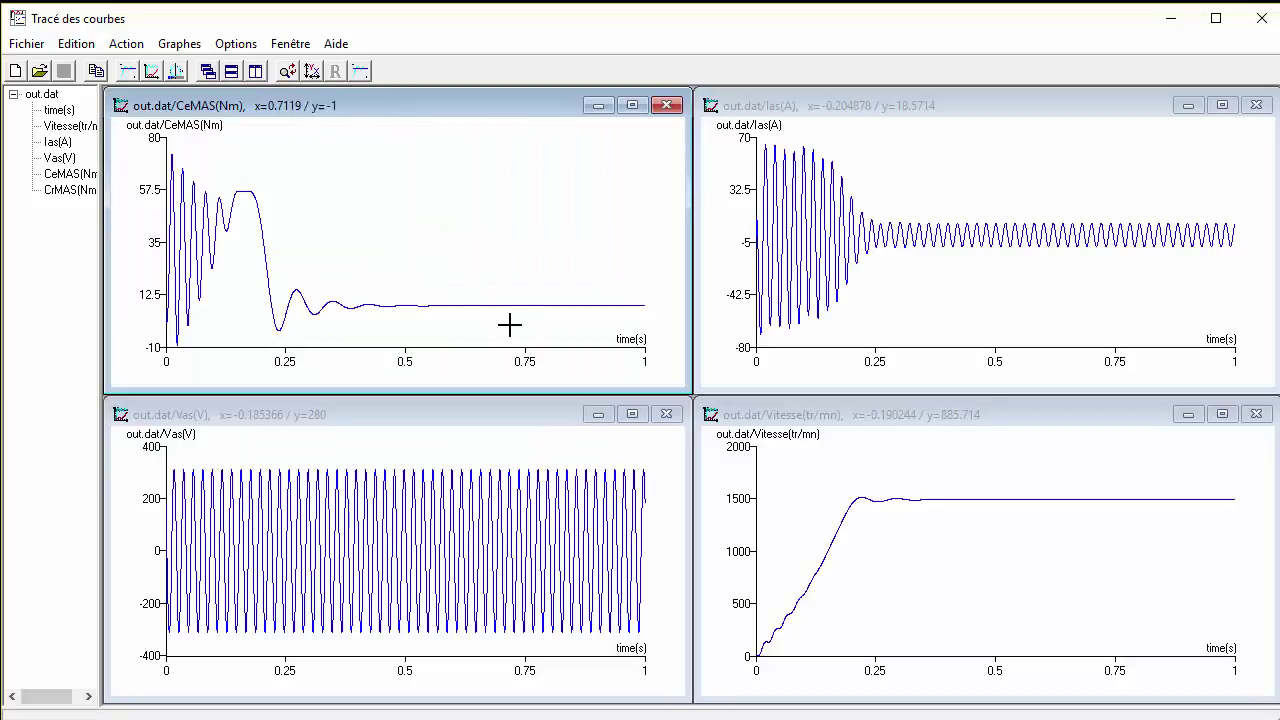
pyautogui.click(62, 190)
pyautogui.moveTo(60, 198); pyautogui.dragTo(208, 258)
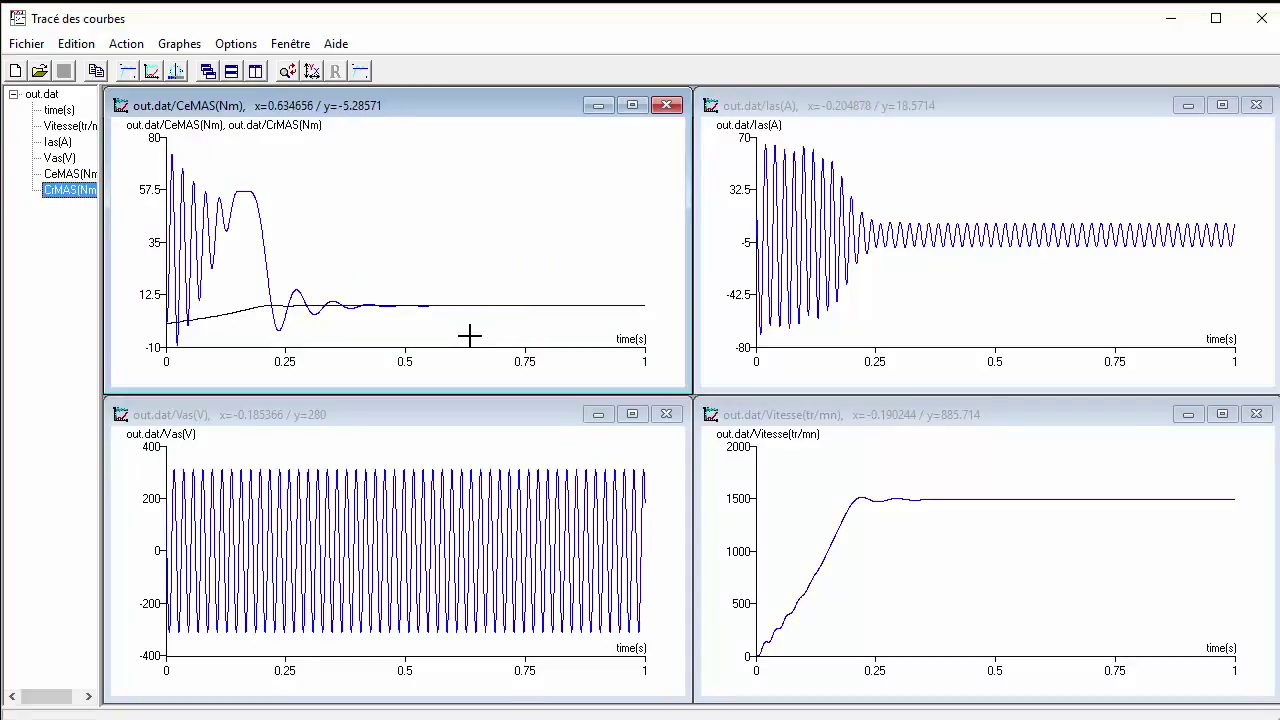
# Compare the CeMAS and CrMAS curves up close from about 0.34 s onward, and restore the full view.
pyautogui.moveTo(330, 288); pyautogui.dragTo(540, 346)
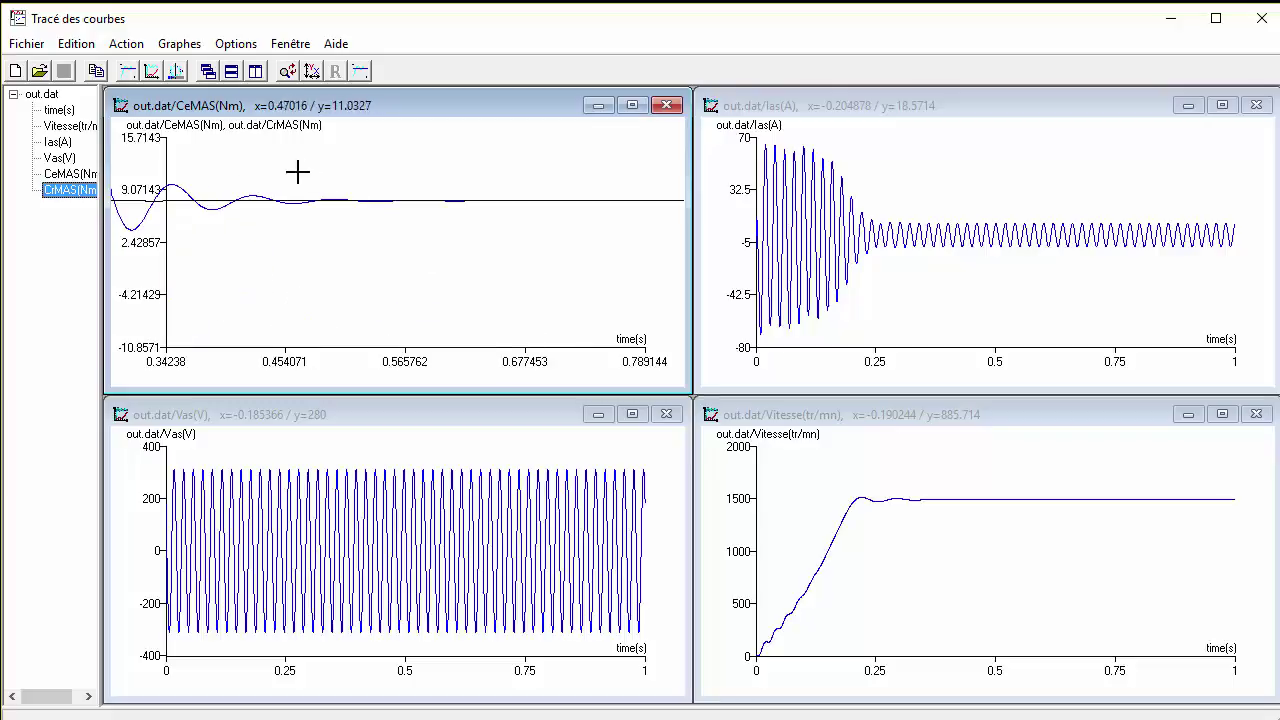
pyautogui.moveTo(297, 171); pyautogui.dragTo(537, 242)
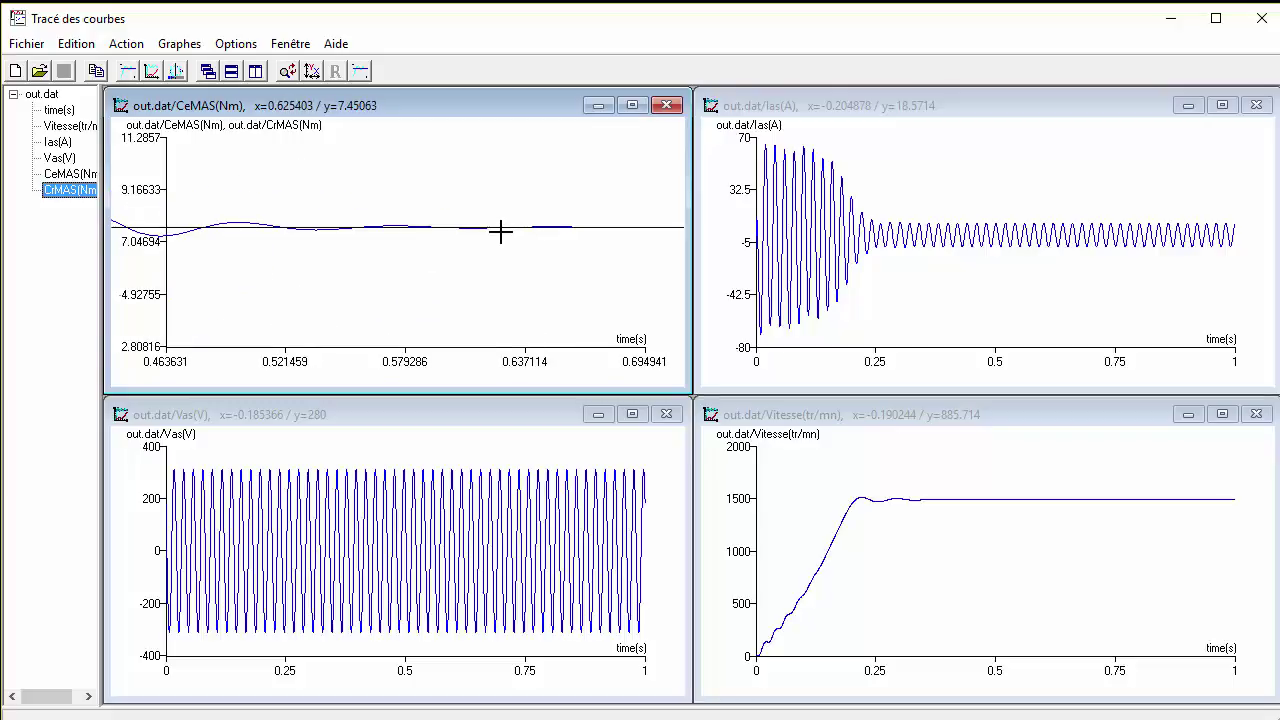
pyautogui.rightClick(503, 229)
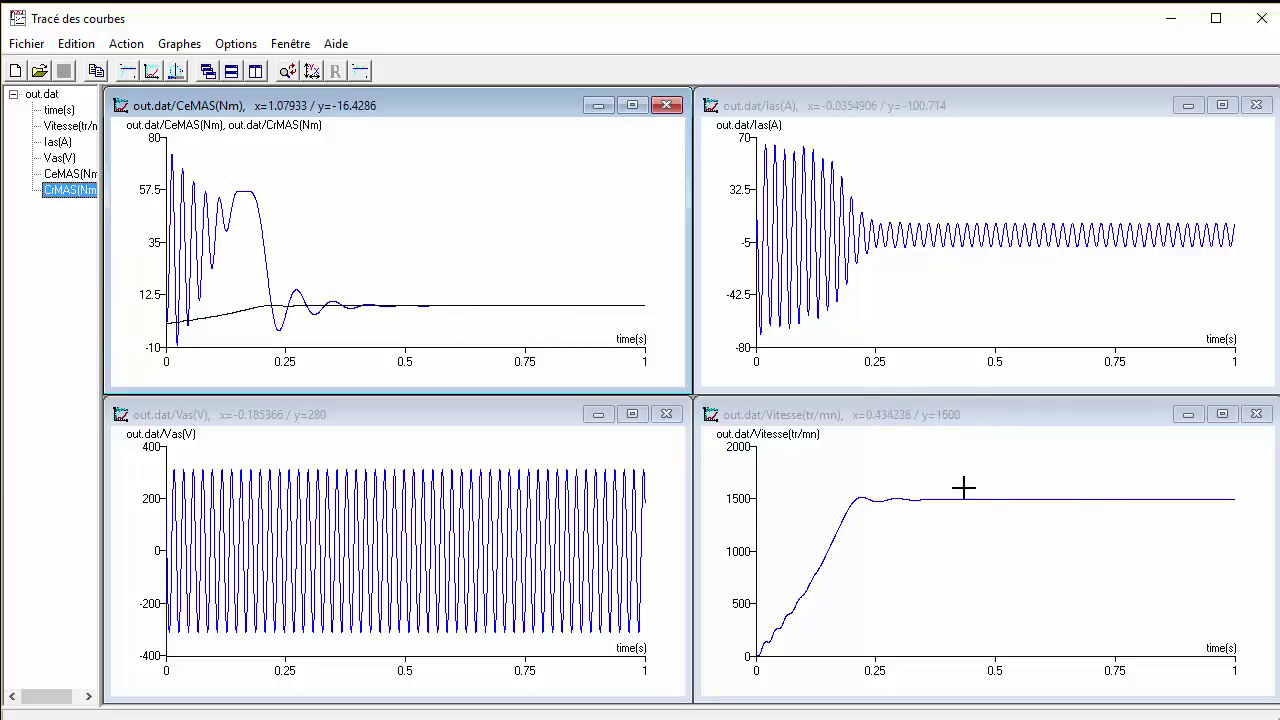
# Examine the steady-state part of the Vitesse curve and the first periods of the Vas curve, restoring each full view.
pyautogui.moveTo(964, 488); pyautogui.dragTo(1239, 516)
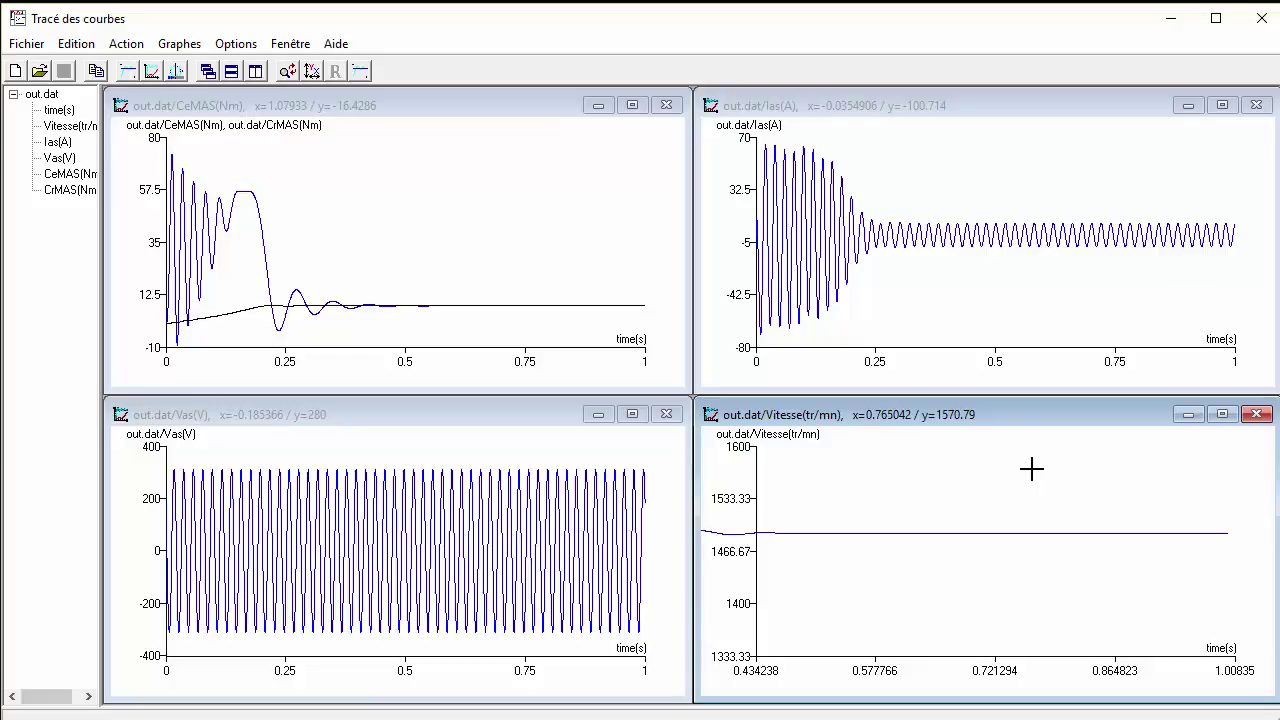
pyautogui.rightClick(1040, 463)
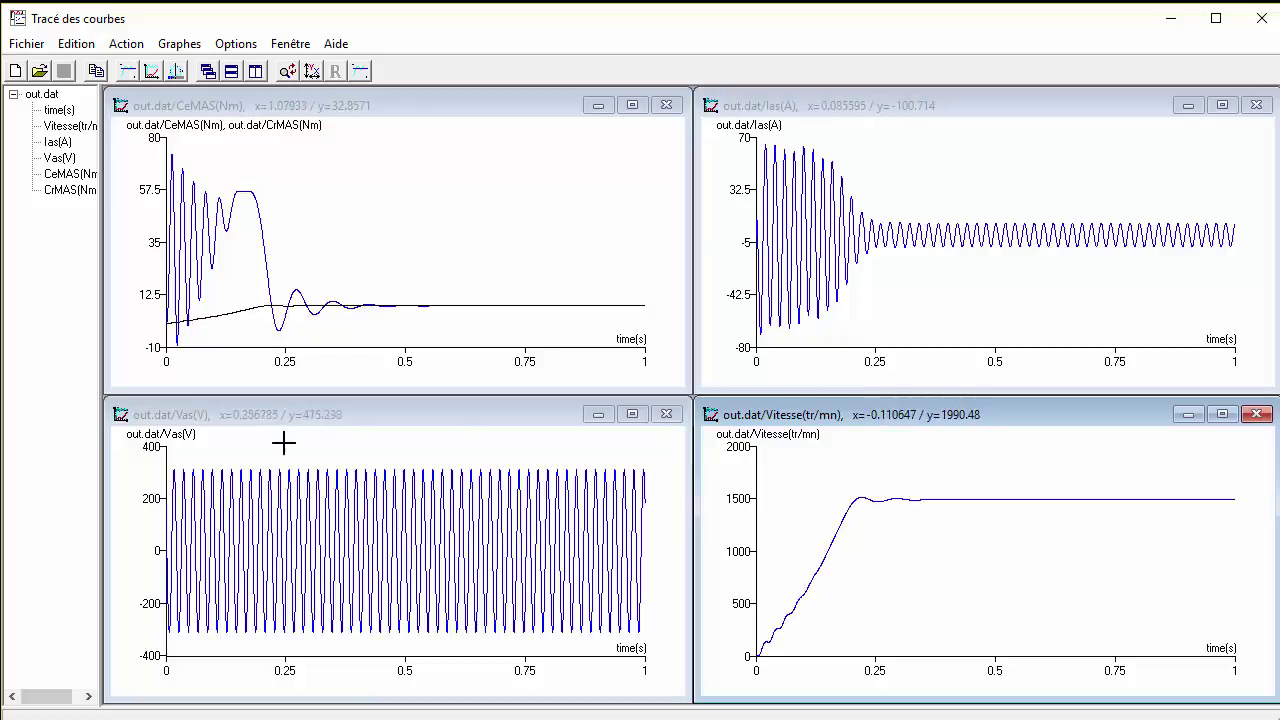
pyautogui.moveTo(184, 466); pyautogui.dragTo(256, 637)
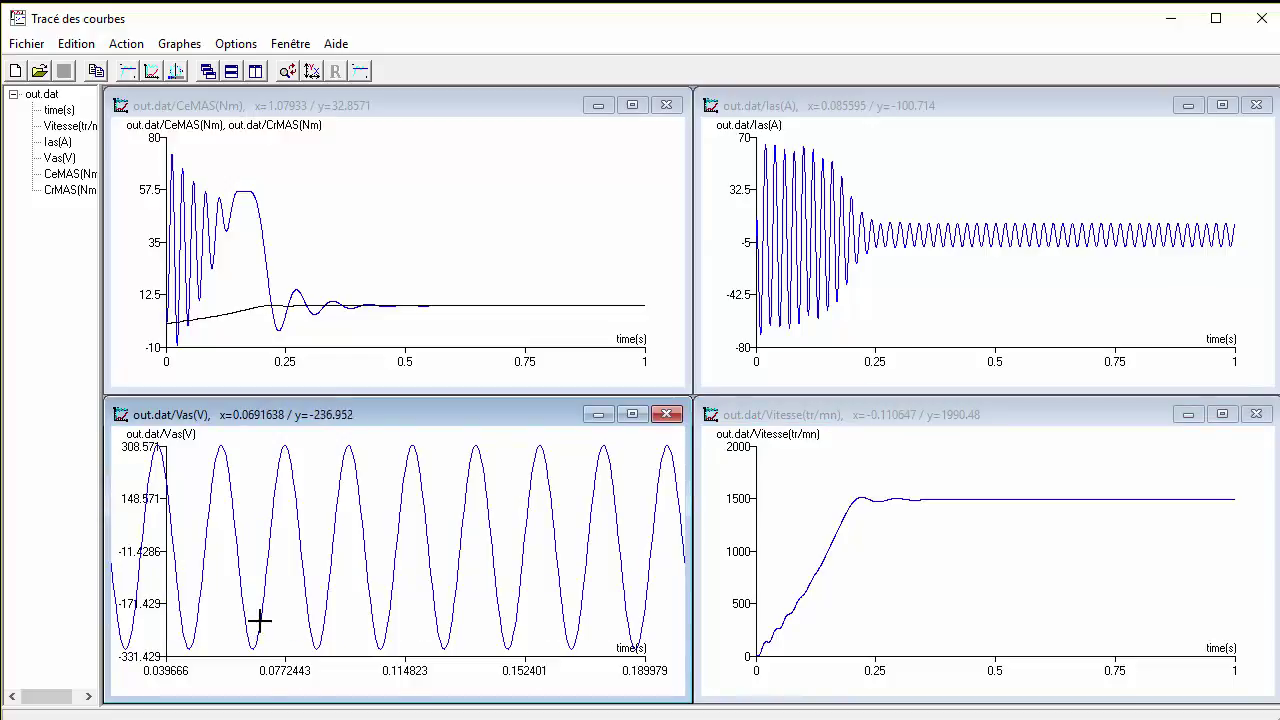
pyautogui.rightClick(260, 618)
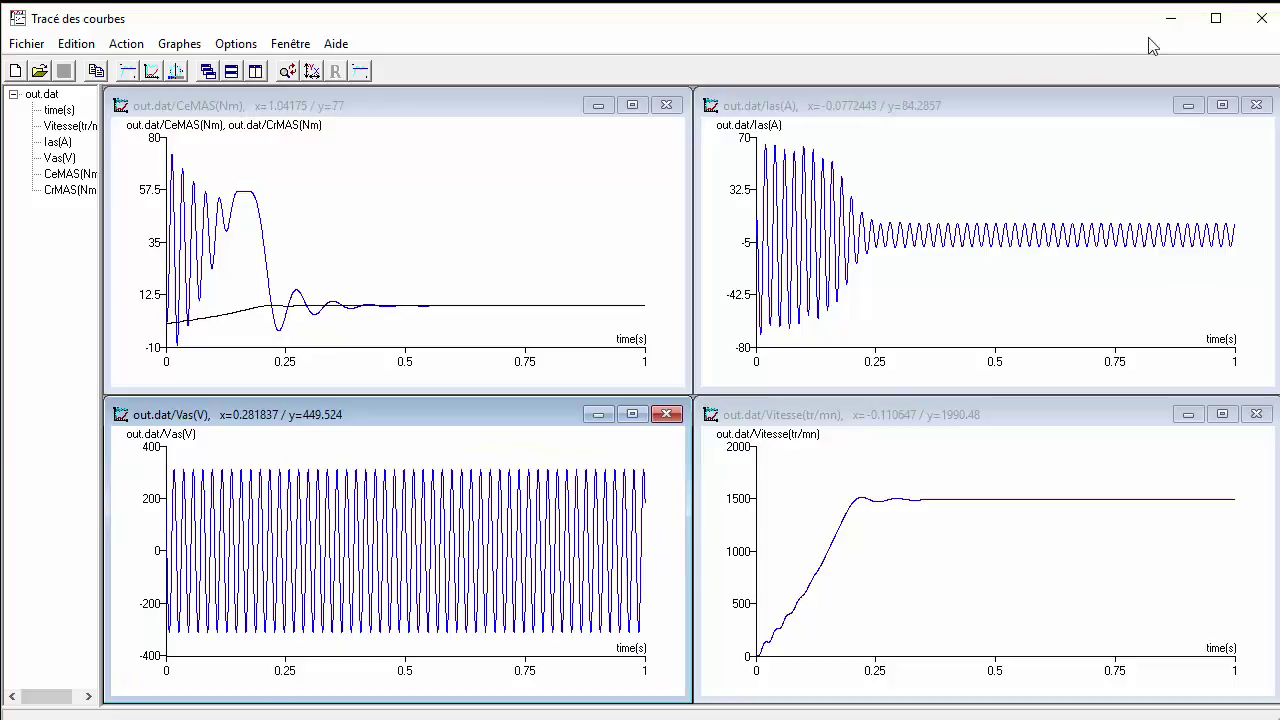
# Close the curves window, set the load torque event time t1 to 0.5 s, and rerun the simulation.
pyautogui.click(1261, 18)
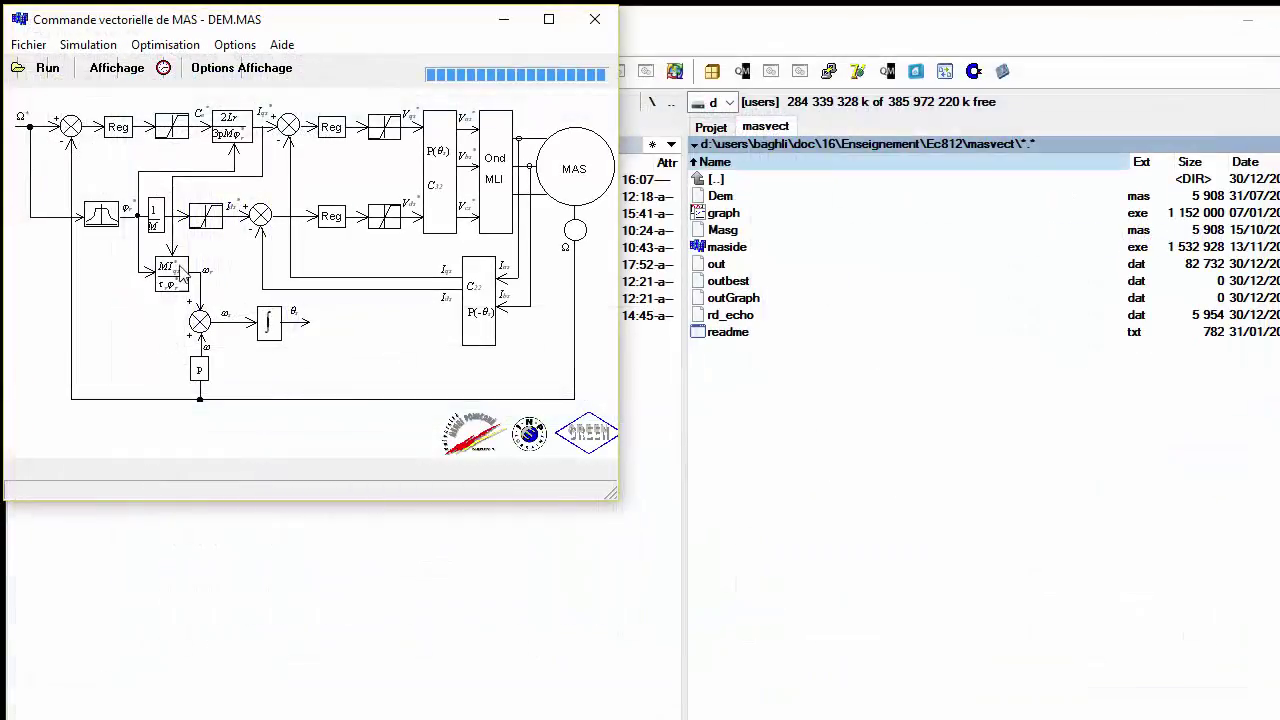
pyautogui.click(235, 47)
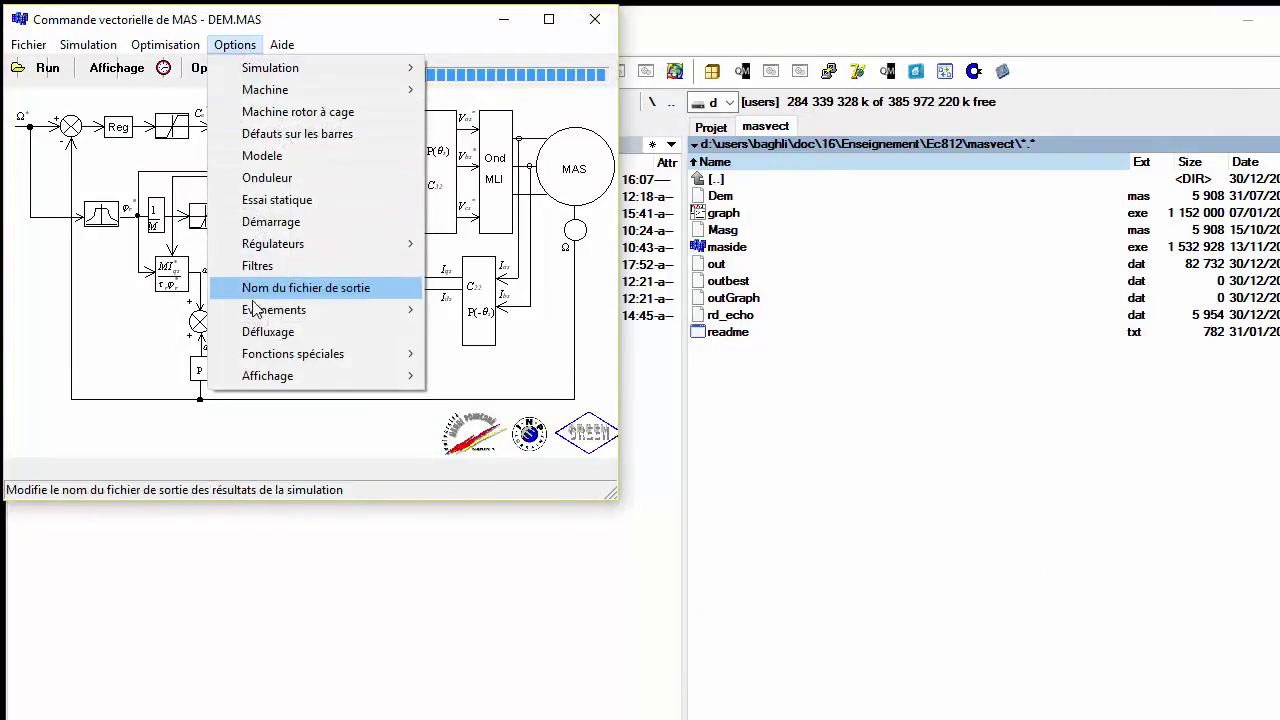
pyautogui.moveTo(255, 313)
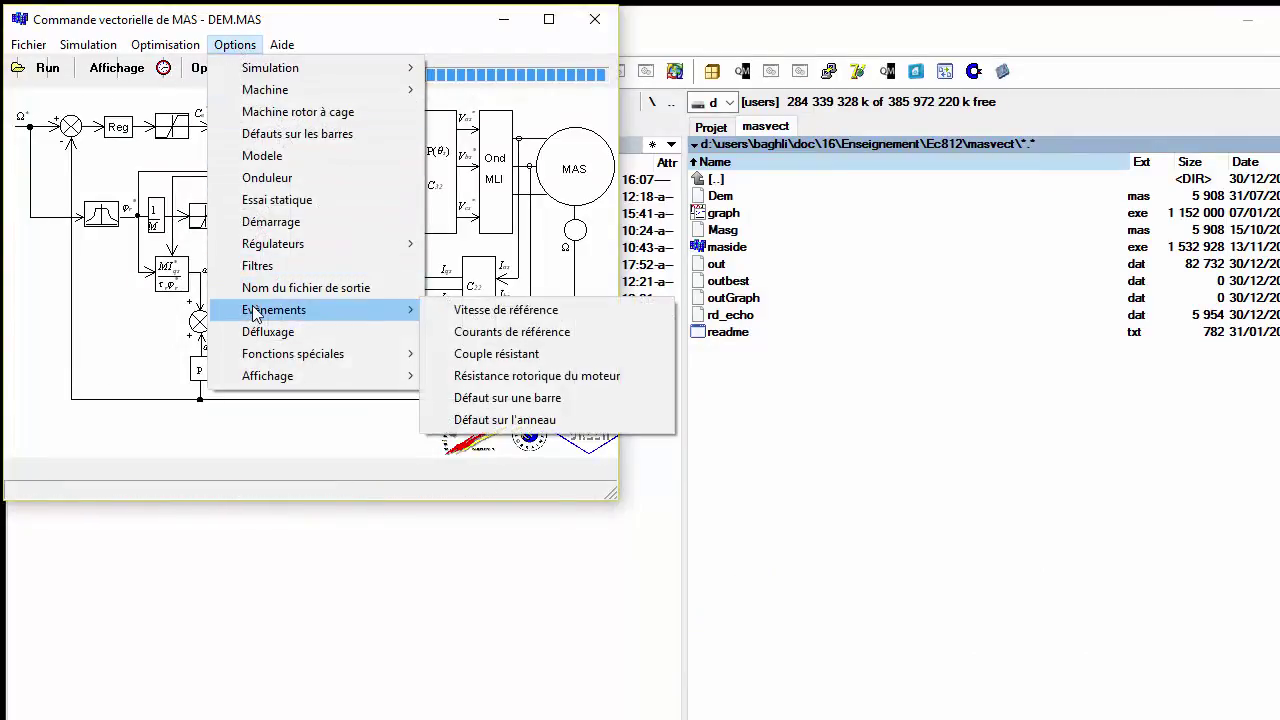
pyautogui.click(483, 355)
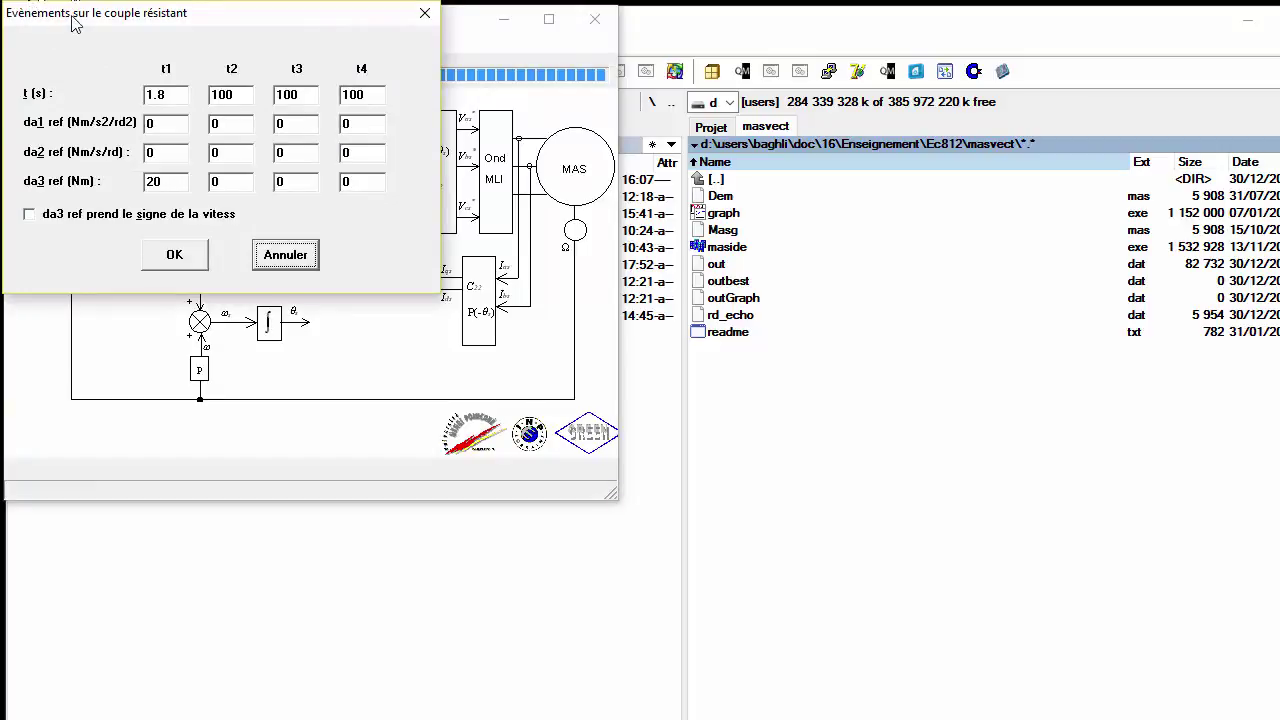
pyautogui.moveTo(76, 23); pyautogui.dragTo(195, 192)
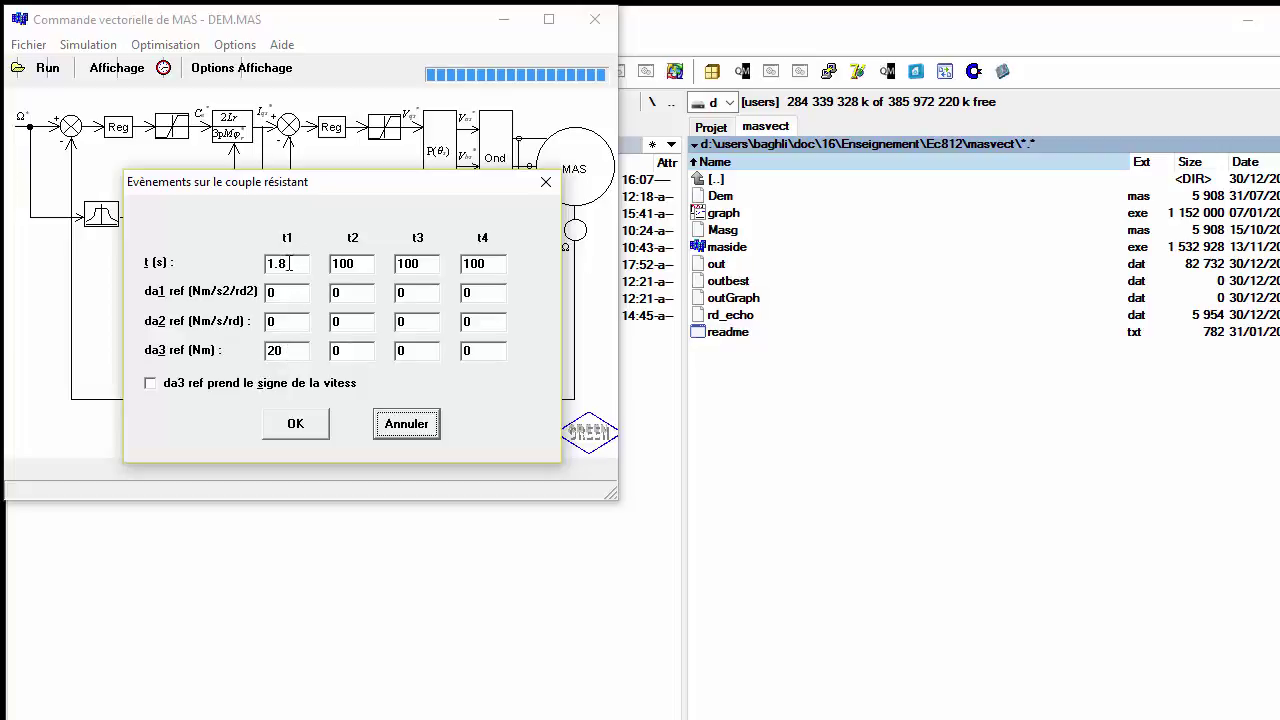
pyautogui.moveTo(292, 265); pyautogui.dragTo(248, 263)
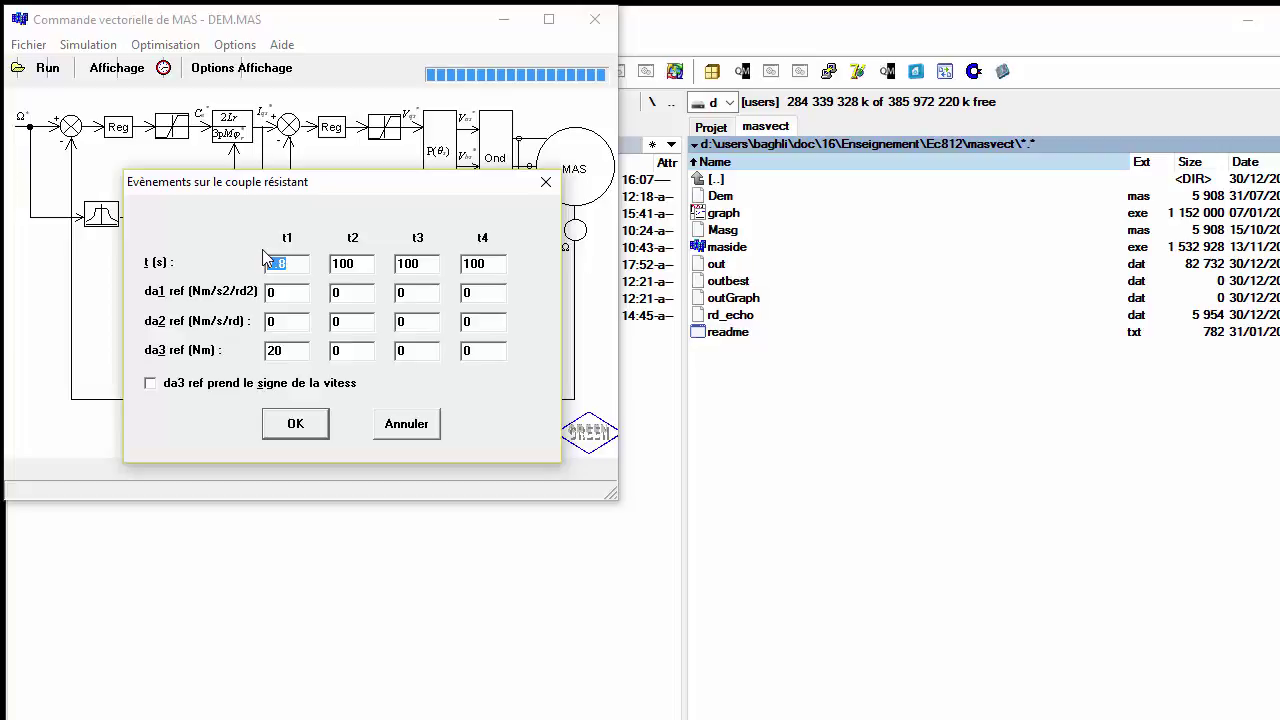
pyautogui.write('0.5')
pyautogui.click(292, 423)
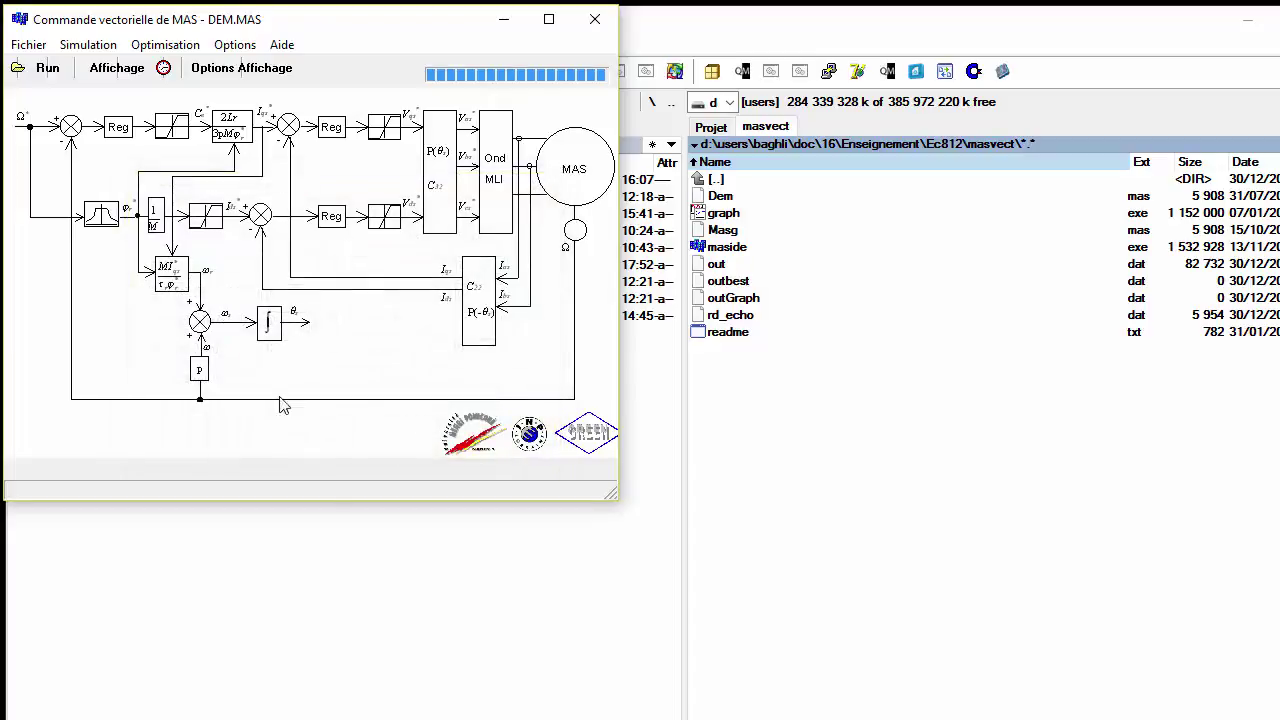
pyautogui.click(49, 77)
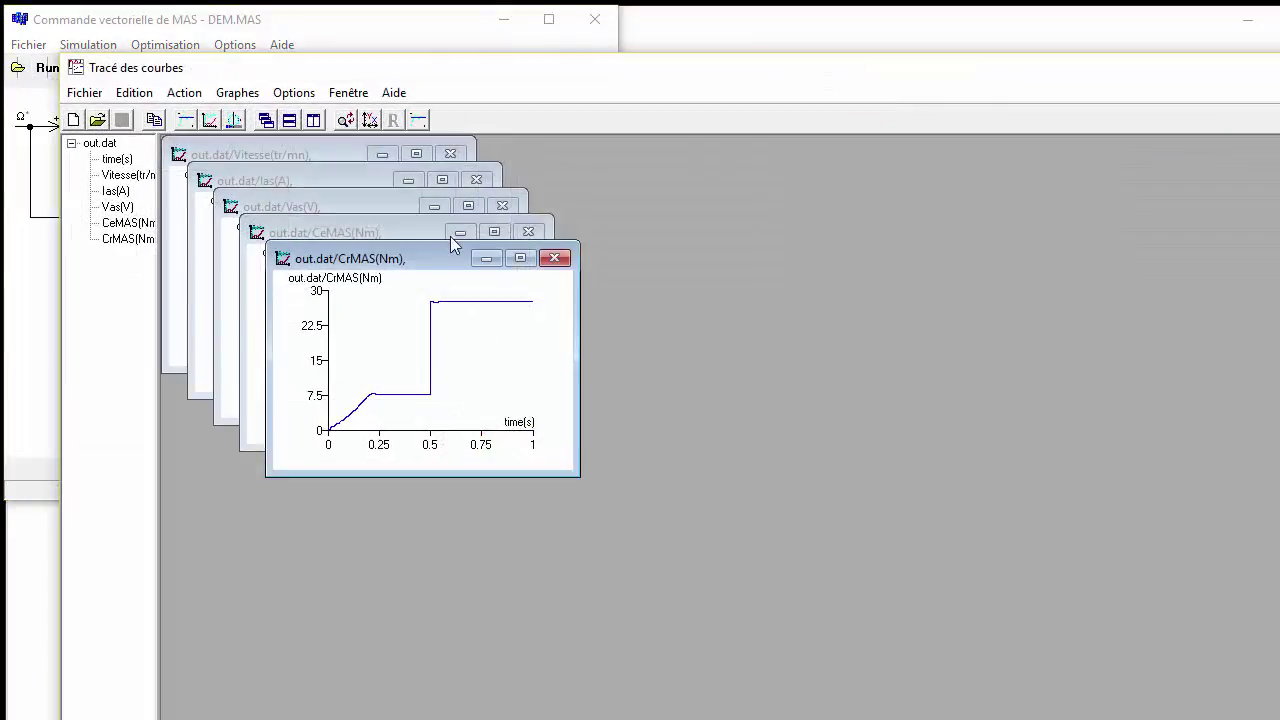
# Fill the screen with the new curves window, tiling four graphs and merging the CrMAS curve into the CeMAS graph.
pyautogui.click(556, 256)
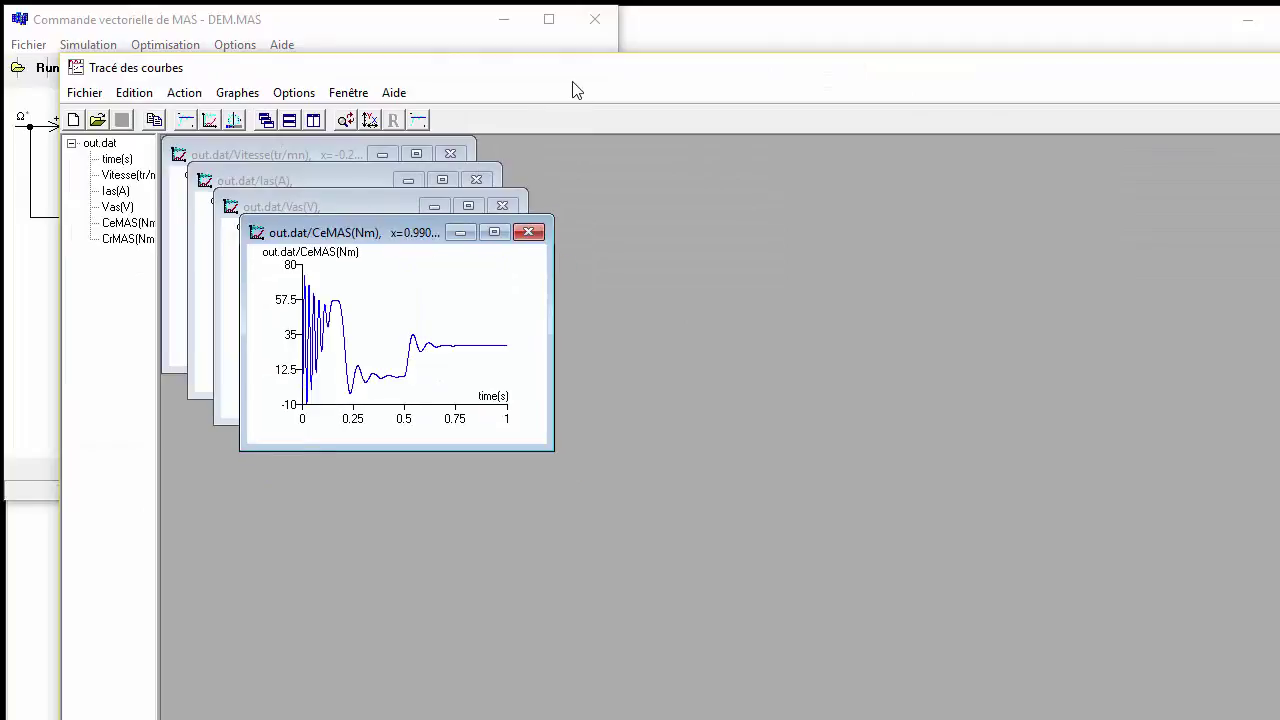
pyautogui.moveTo(576, 88); pyautogui.dragTo(521, 42)
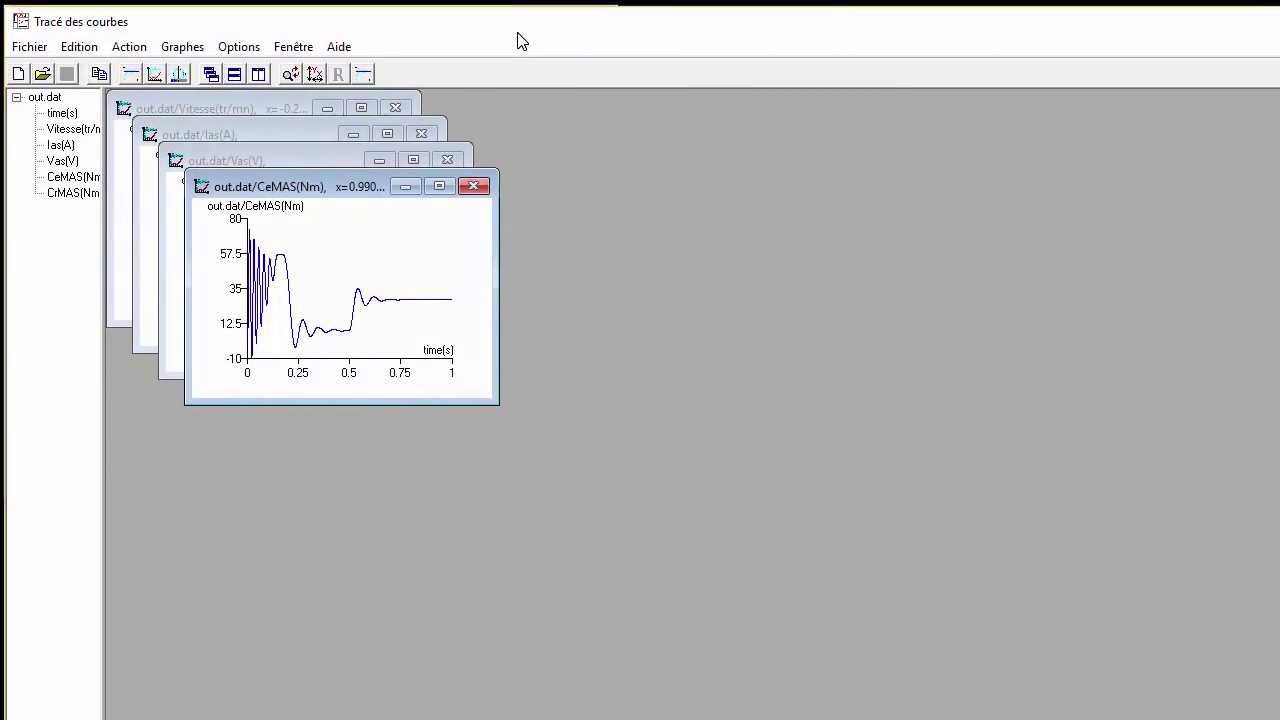
pyautogui.press('super+Up')
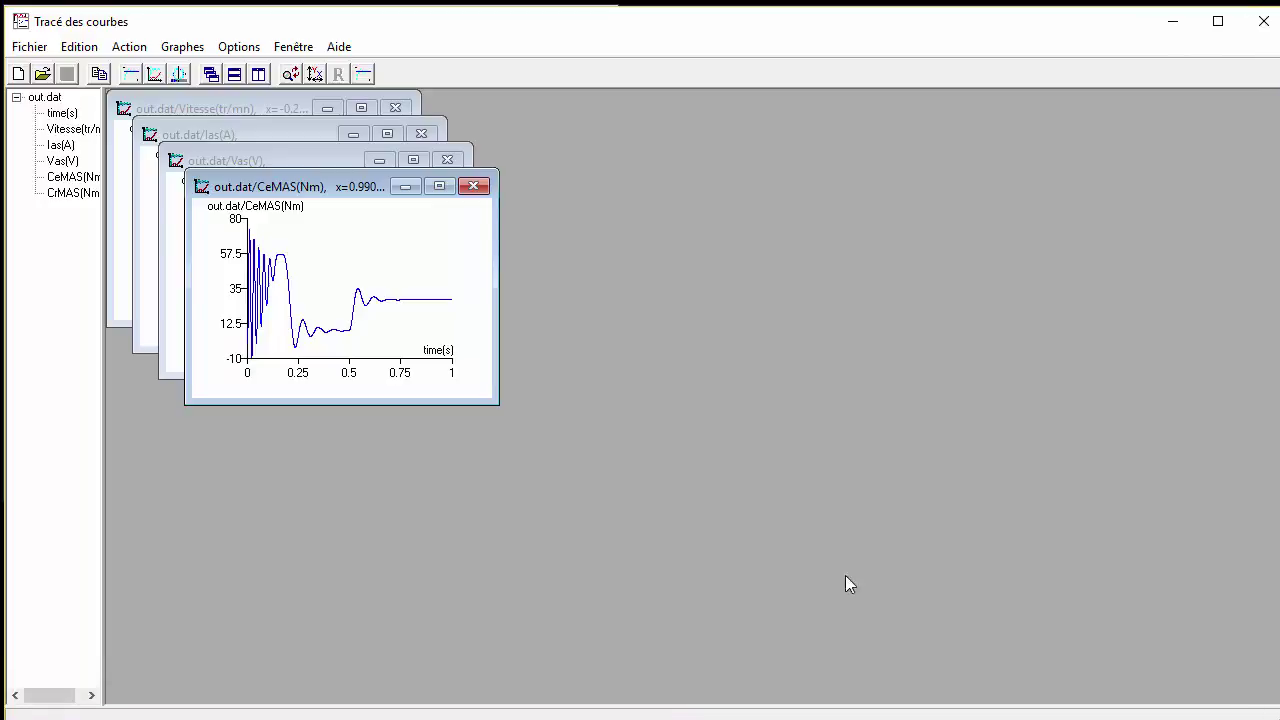
pyautogui.click(258, 74)
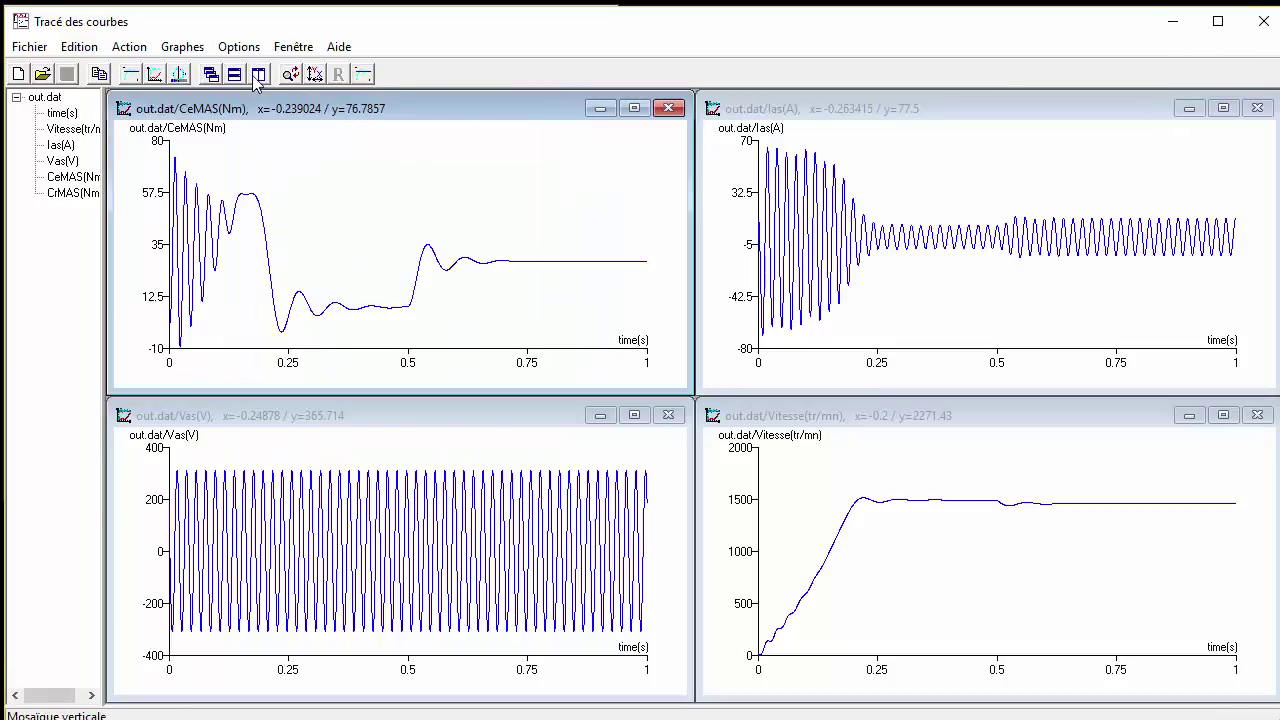
pyautogui.moveTo(72, 192); pyautogui.dragTo(287, 261)
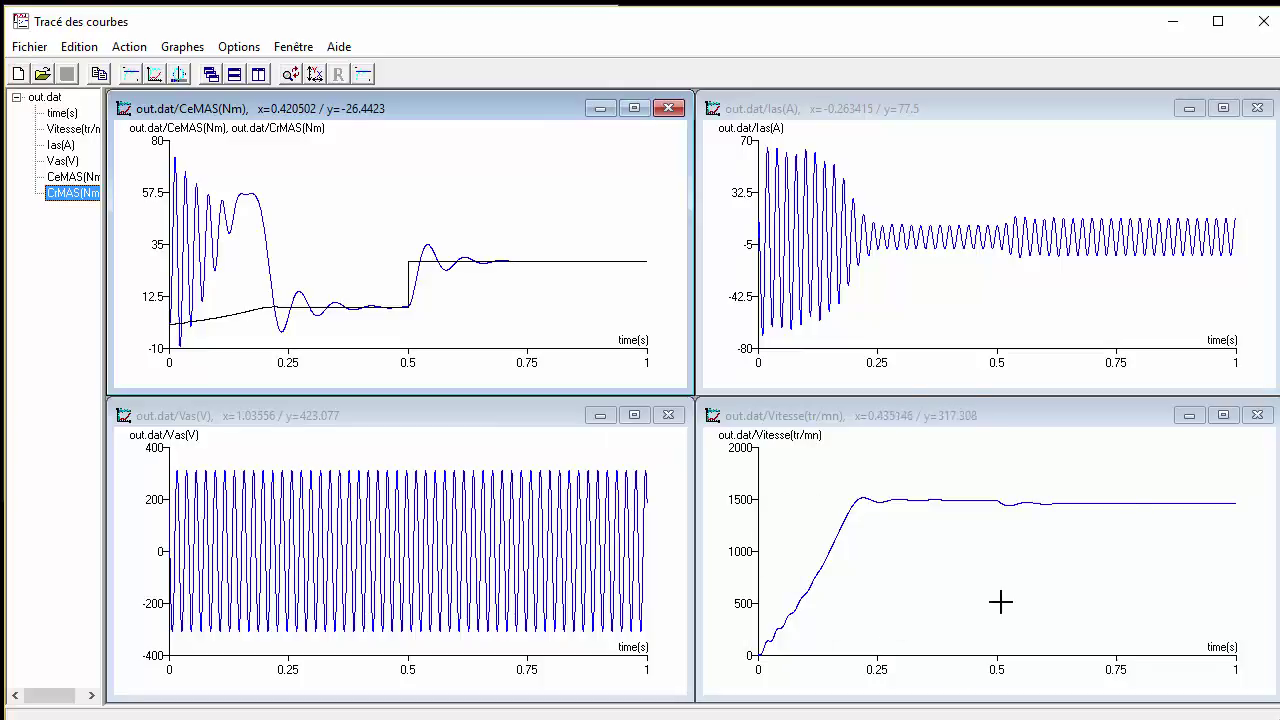
# Enlarge the Vitesse graph, examine the speed around the 0.5 s load step up close, and return to the tiled view.
pyautogui.doubleClick(916, 415)
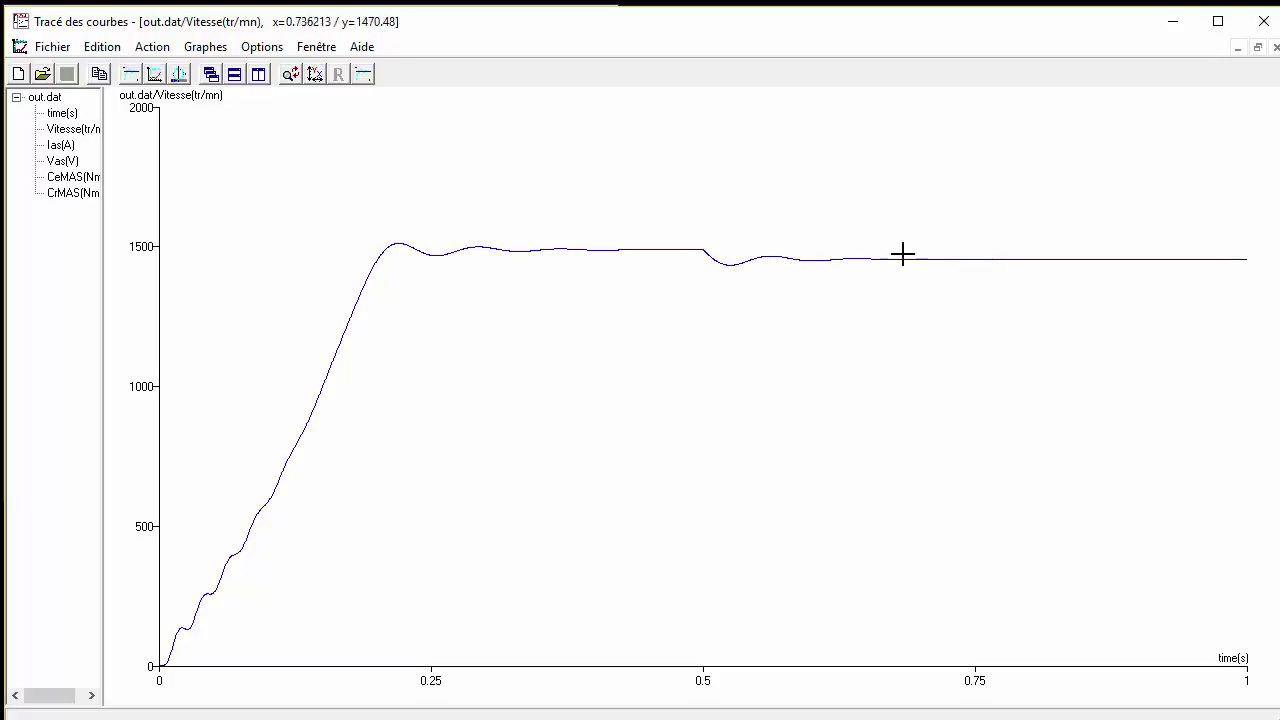
pyautogui.moveTo(354, 224)
pyautogui.mouseDown()
pyautogui.moveTo(620, 306)
pyautogui.moveTo(1251, 281)
pyautogui.mouseUp()
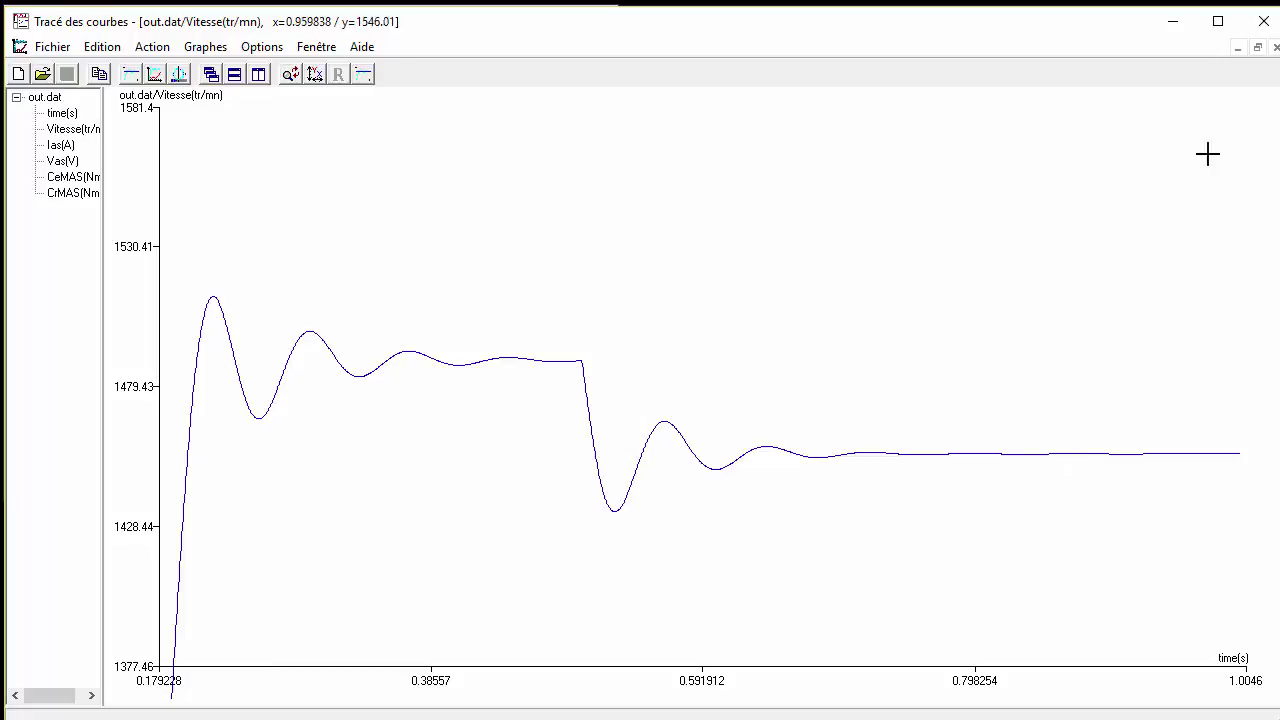
pyautogui.rightClick(1223, 127)
pyautogui.click(1258, 48)
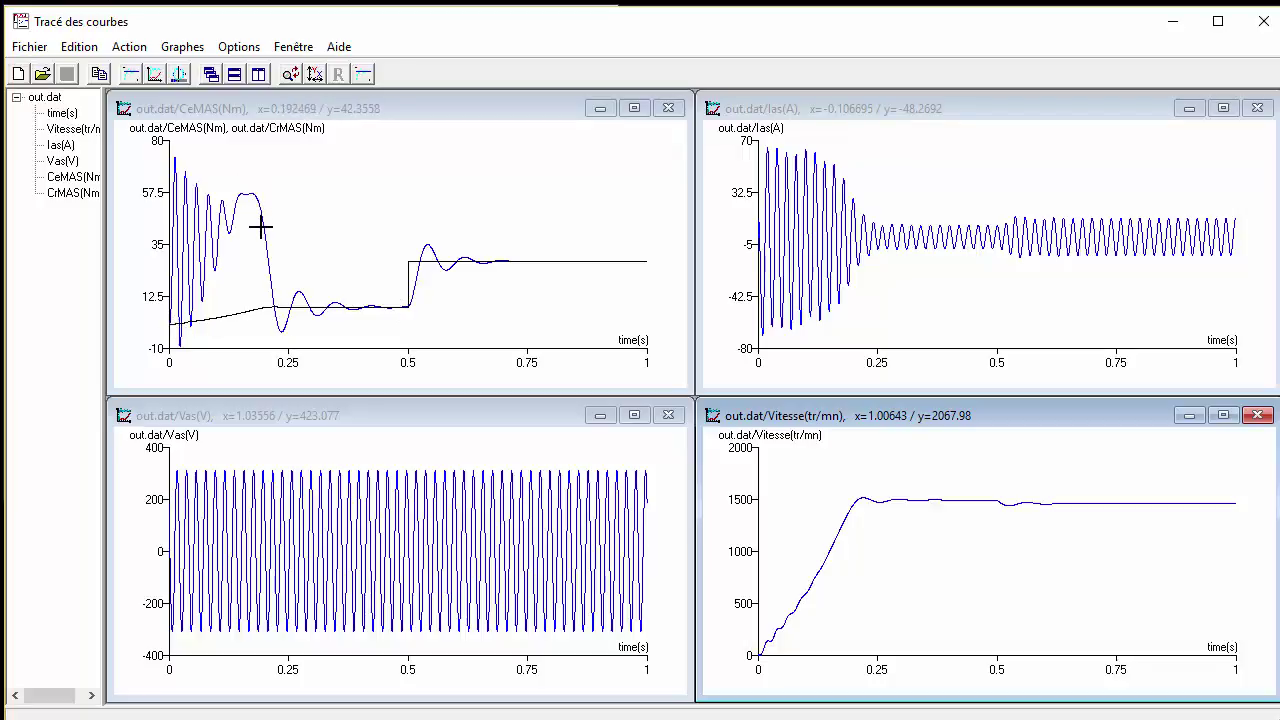
# Enlarge the torque graph, compare CeMAS and CrMAS just after the 0.5 s load step, and return to the tiled view.
pyautogui.doubleClick(382, 118)
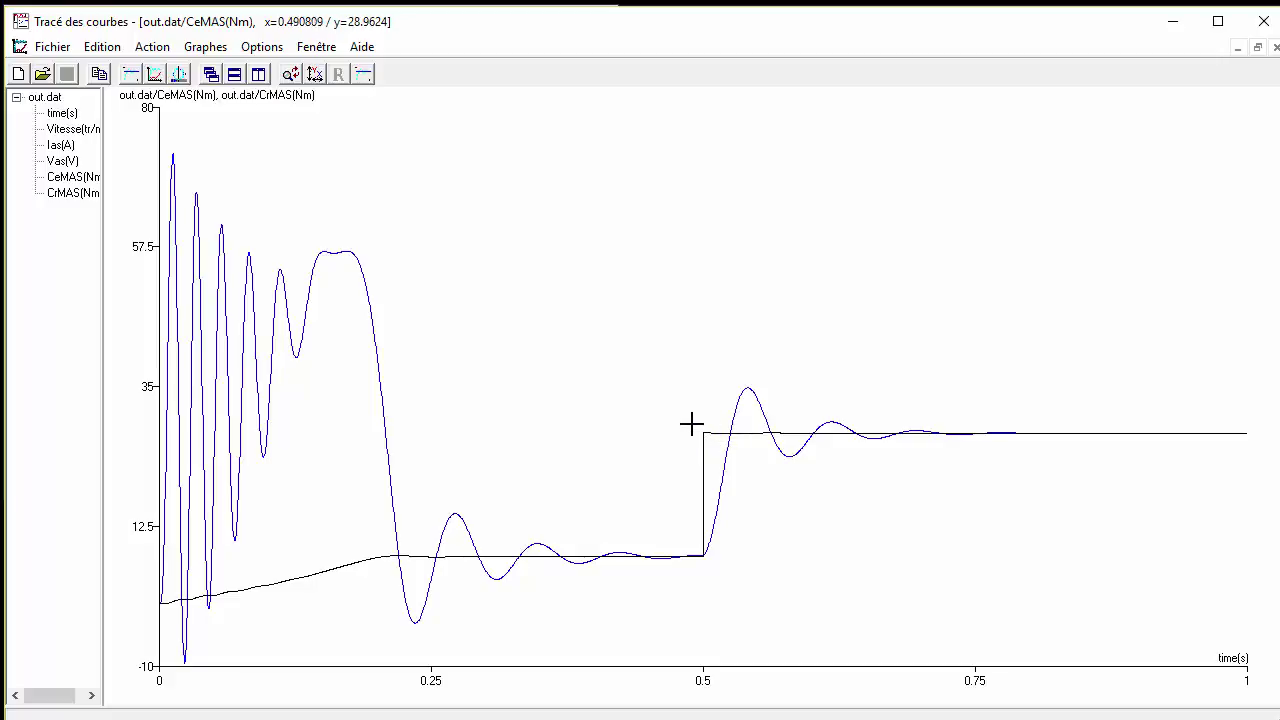
pyautogui.moveTo(684, 423); pyautogui.dragTo(809, 453)
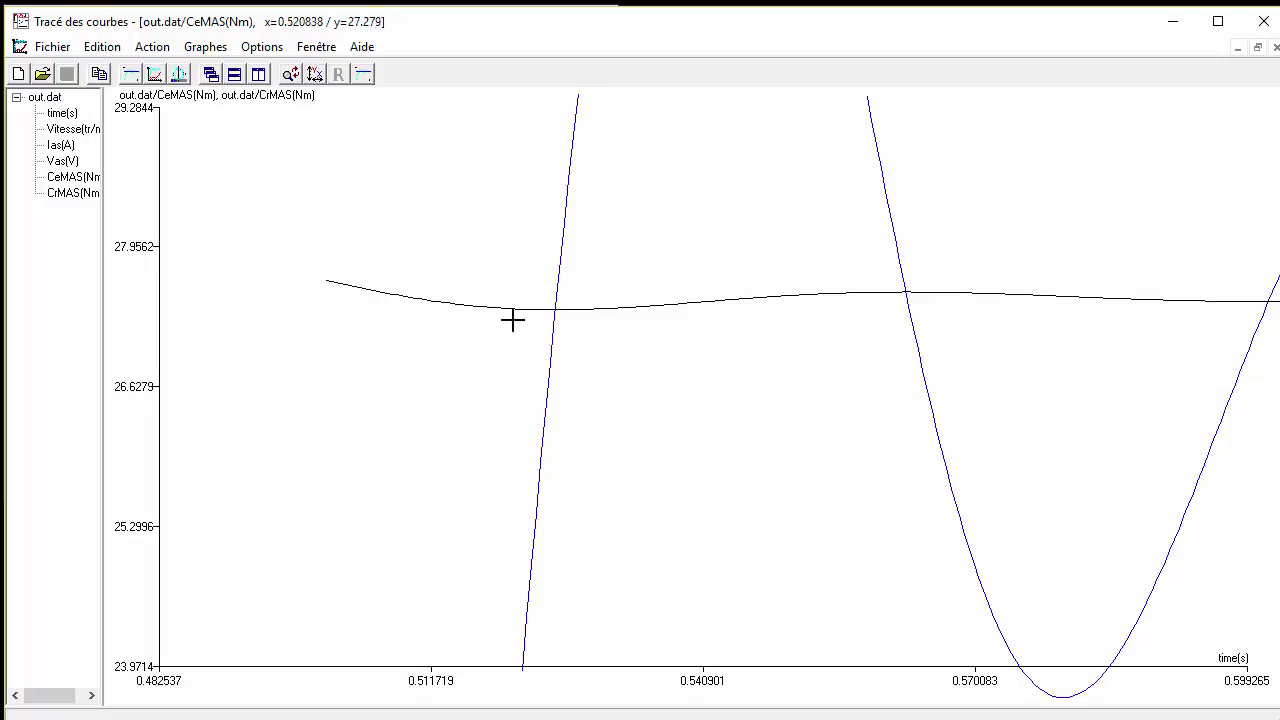
pyautogui.rightClick(532, 310)
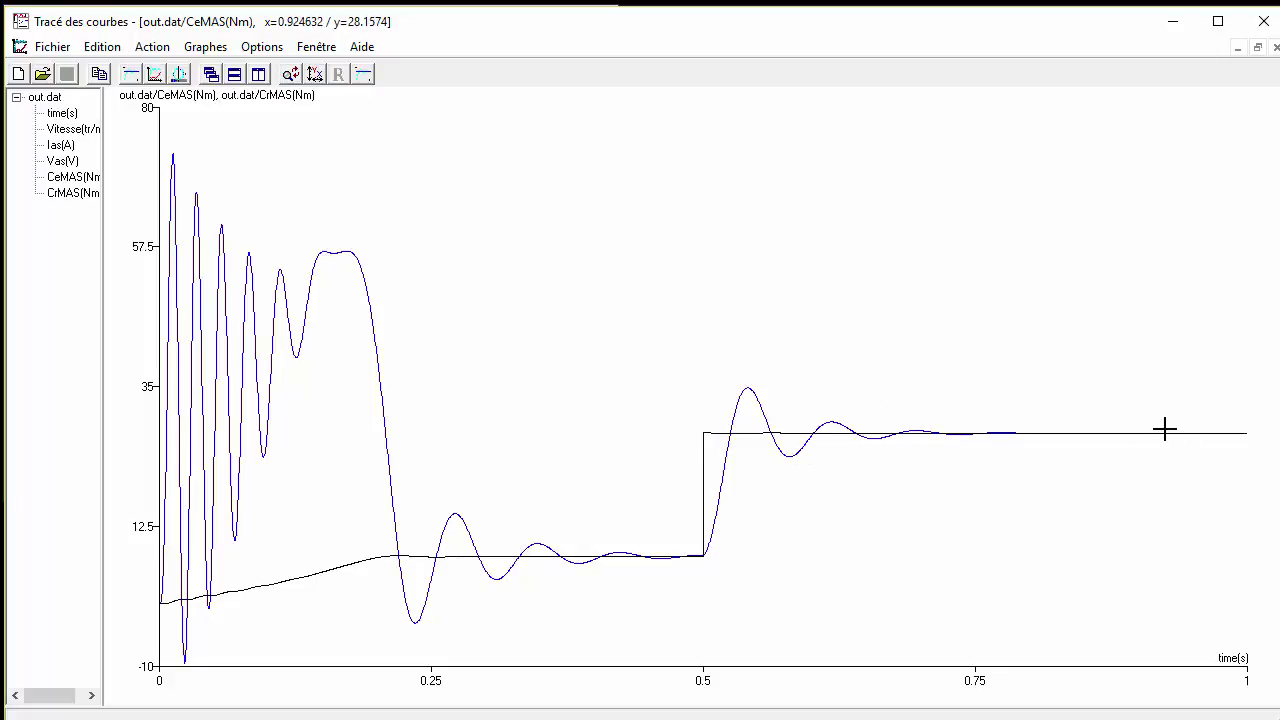
pyautogui.click(1258, 49)
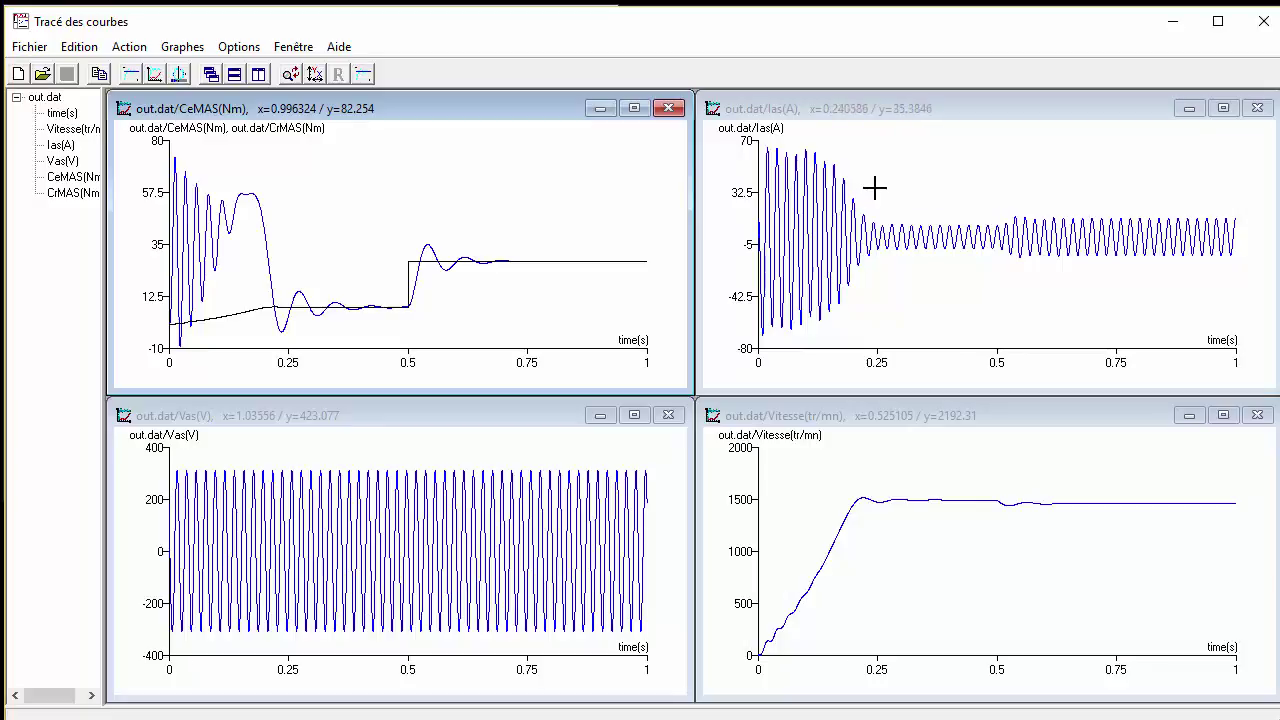
# Examine the Ias current after the 0.5 s load step, magnifying one steady-state peak near 0.9 s, and restore the full curve before closing the curves window.
pyautogui.moveTo(871, 193); pyautogui.dragTo(1241, 279)
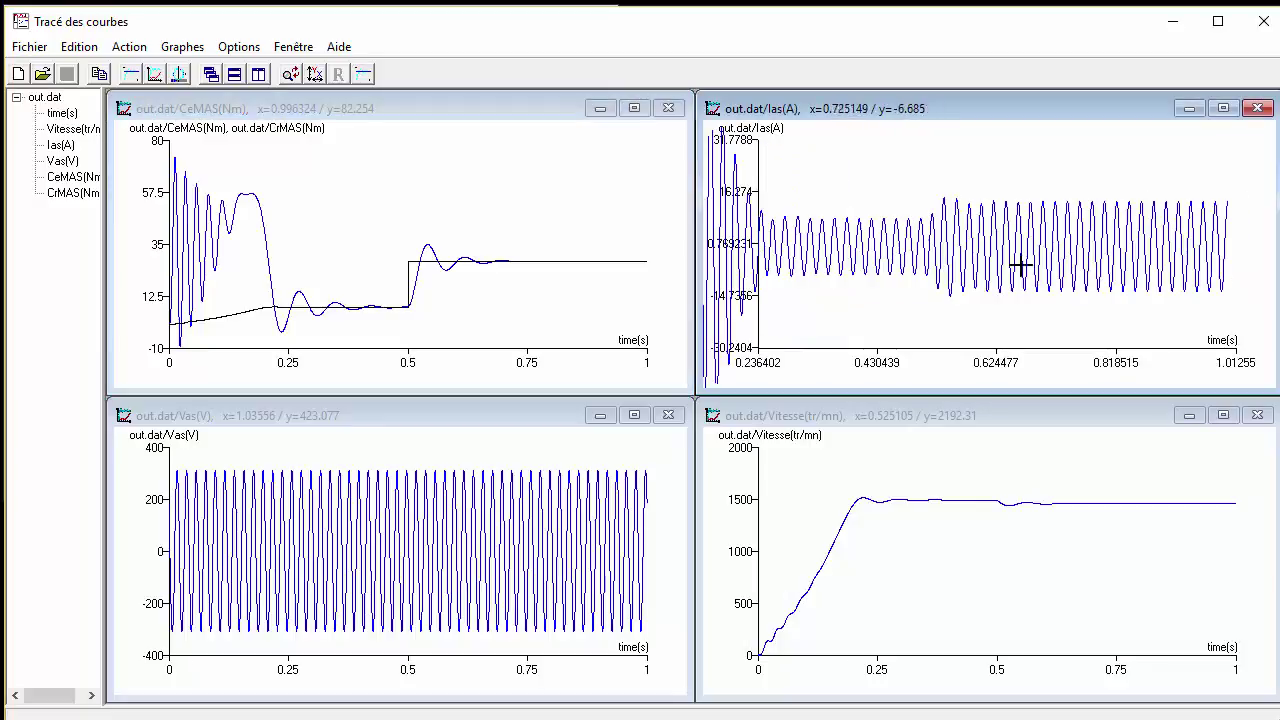
pyautogui.moveTo(780, 193); pyautogui.dragTo(1233, 308)
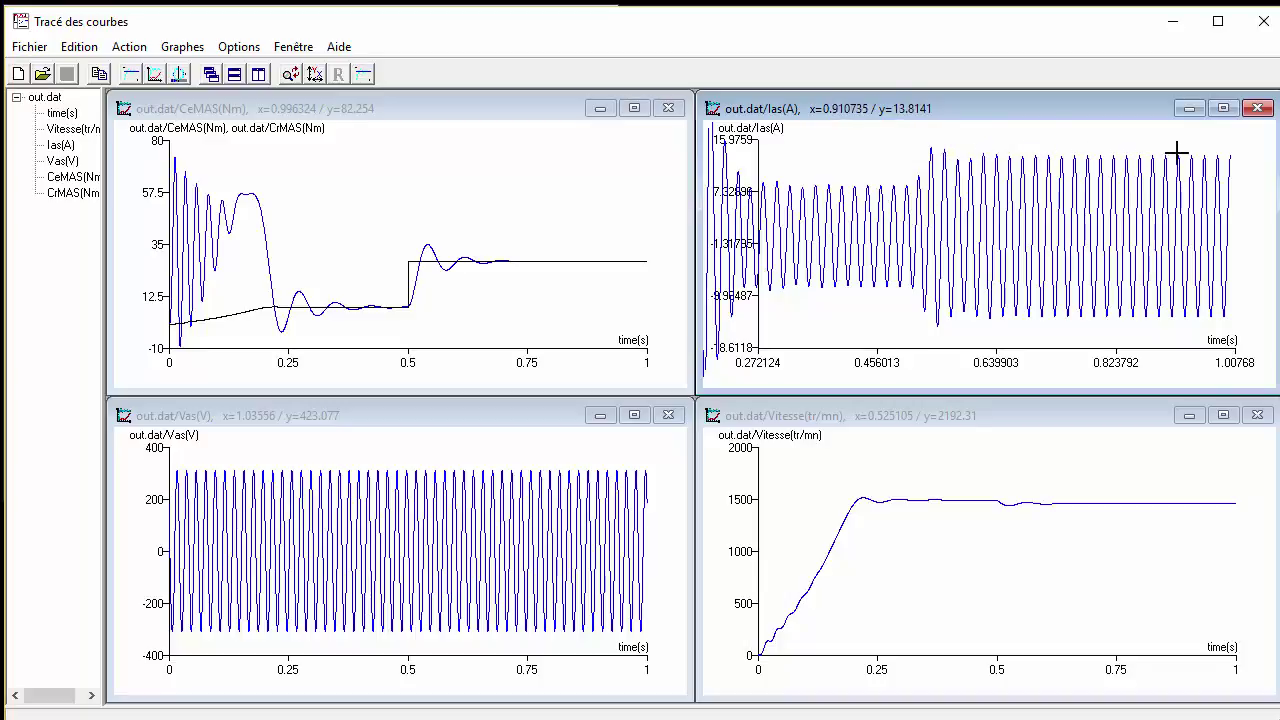
pyautogui.moveTo(1131, 143); pyautogui.dragTo(1207, 341)
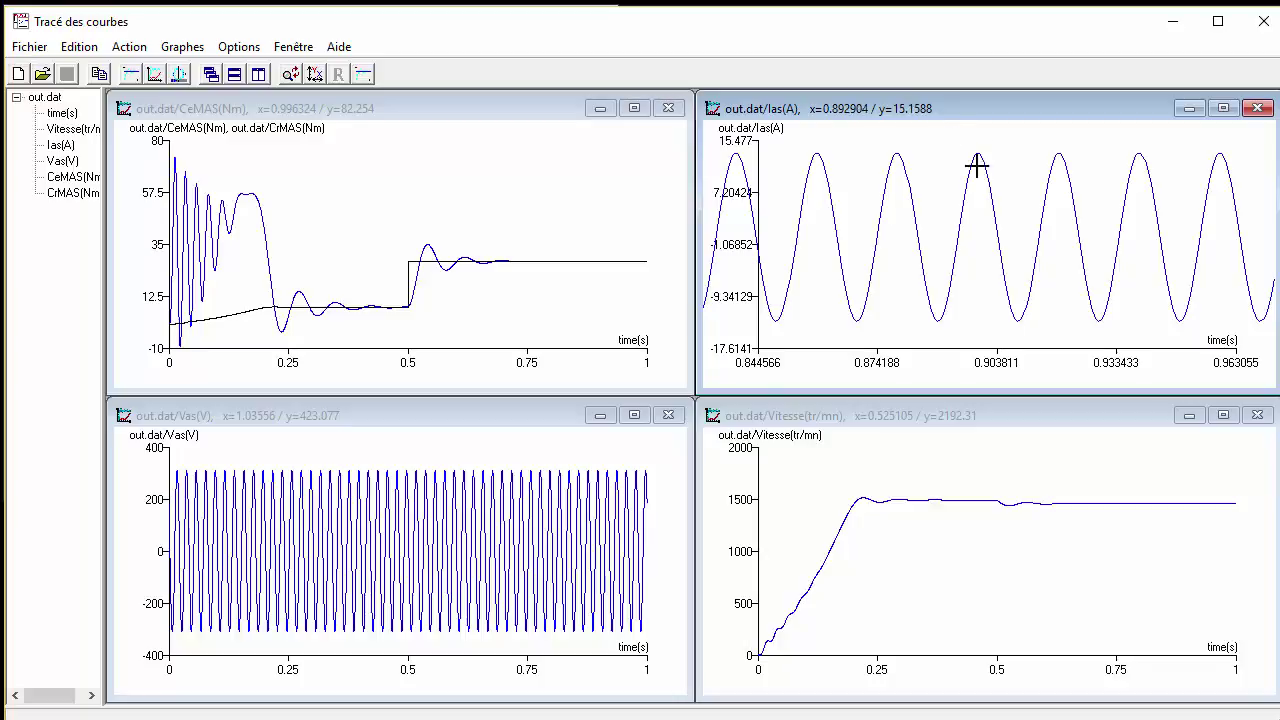
pyautogui.moveTo(953, 143); pyautogui.dragTo(1017, 186)
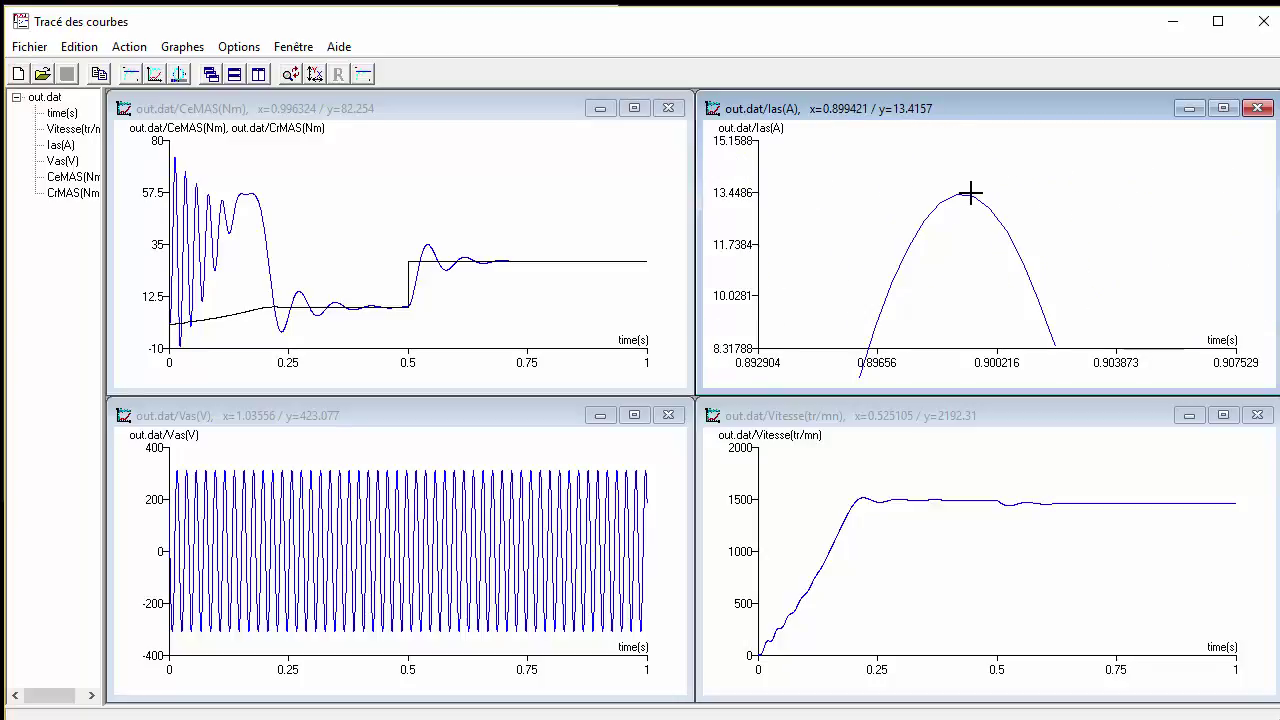
pyautogui.rightClick(970, 192)
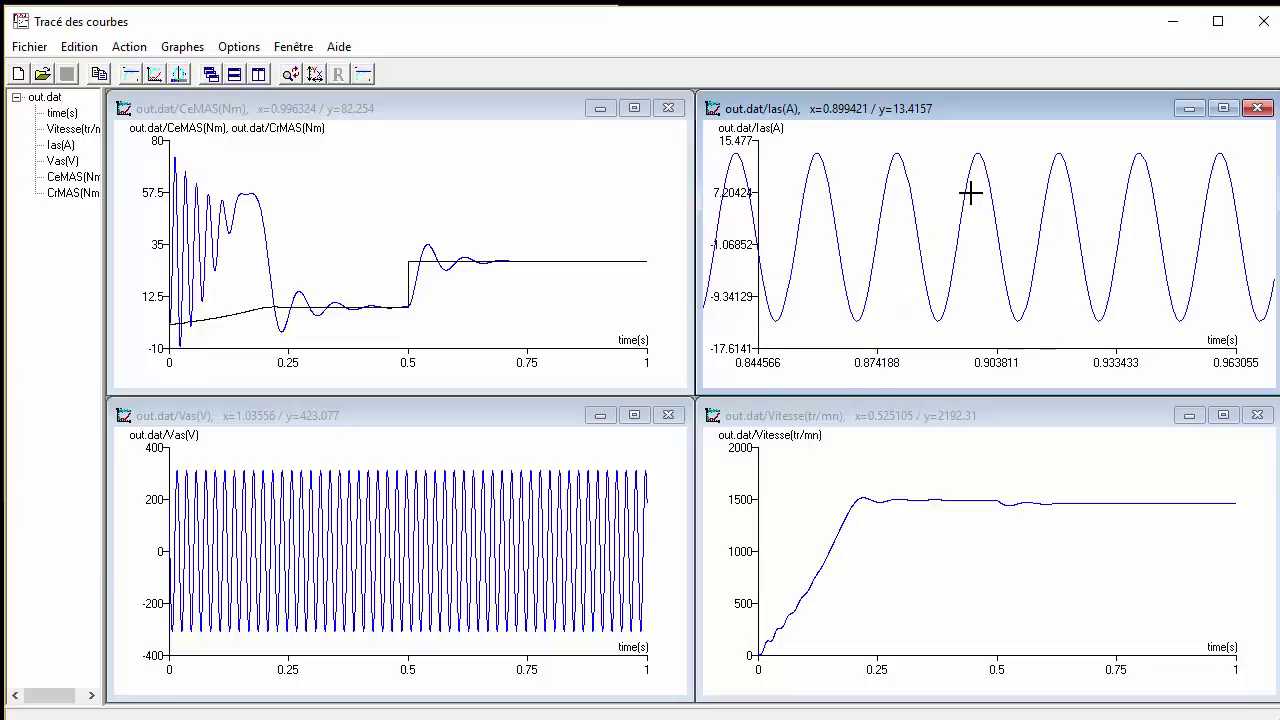
pyautogui.rightClick(970, 192)
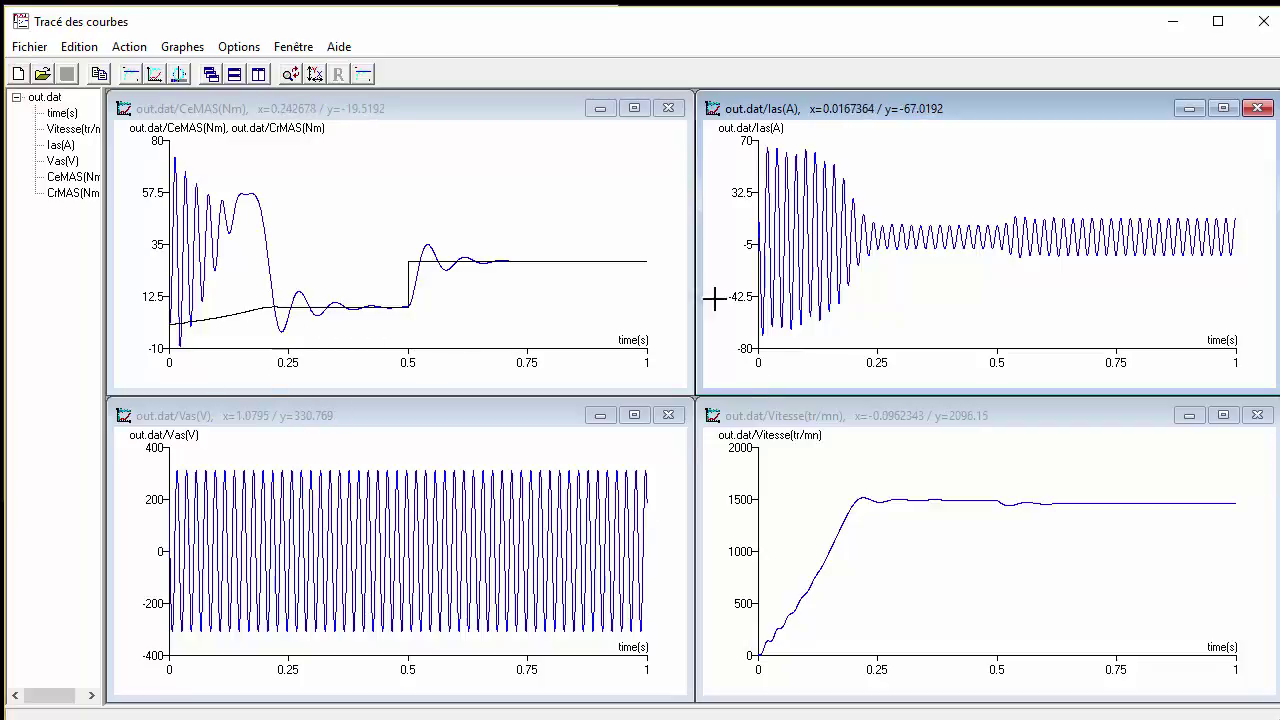
pyautogui.click(1256, 30)
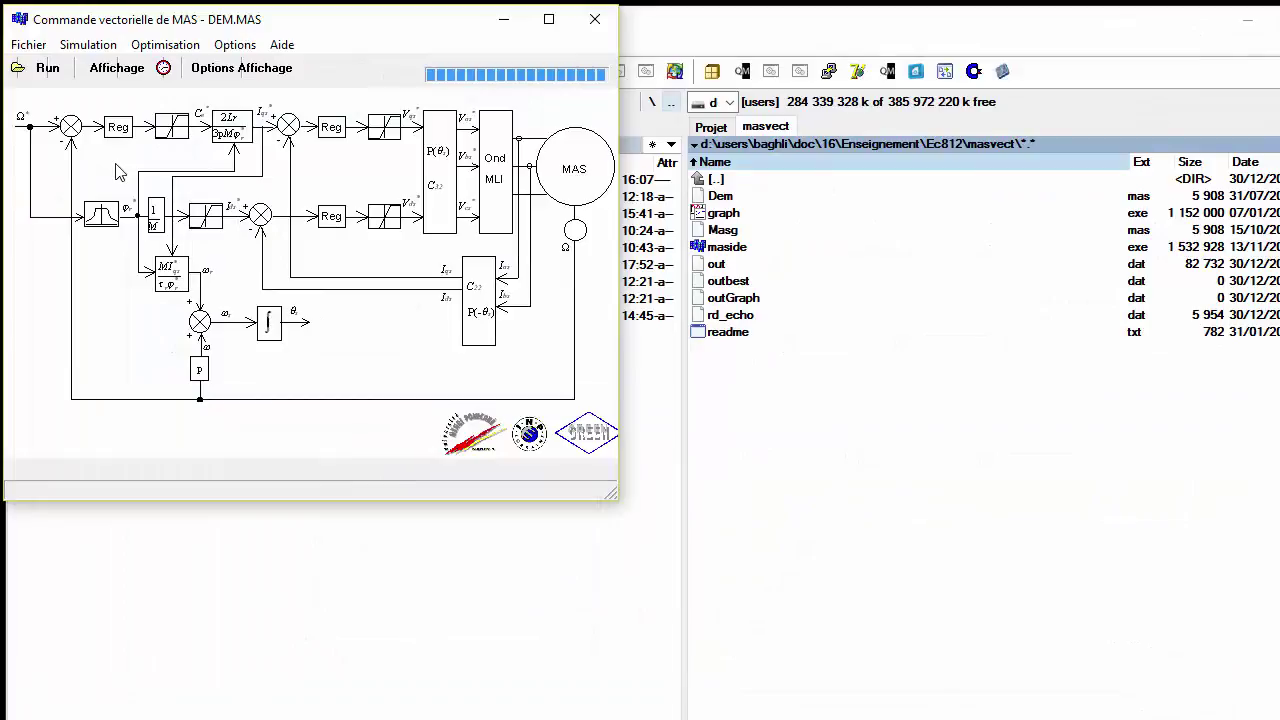